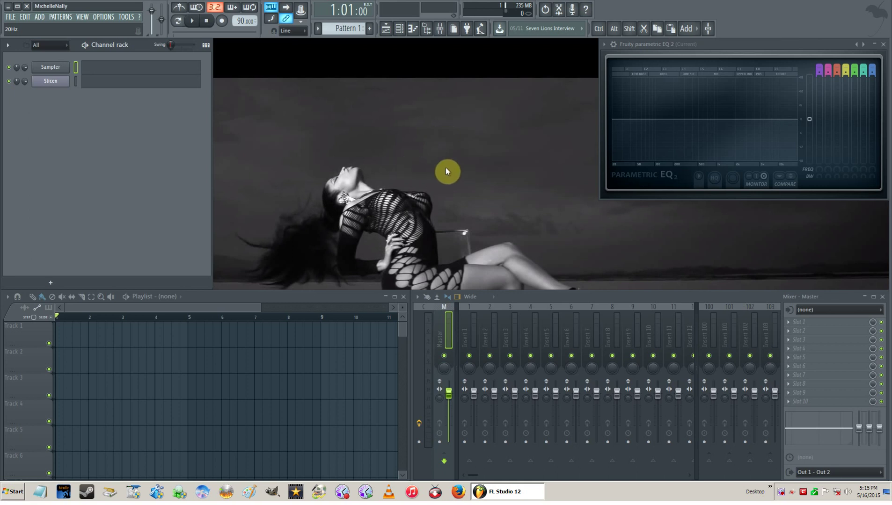
Step: Move the Fruity parametric EQ 2 window around the workspace and return it to its original place
{"action": "left_click_drag", "start_coordinate": [778, 44], "coordinate": [469, 85]}
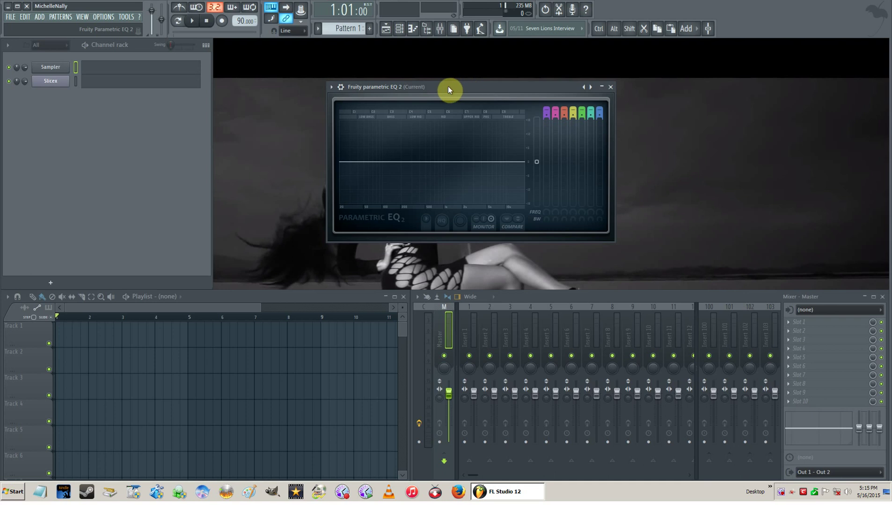
{"action": "left_click_drag", "start_coordinate": [449, 87], "coordinate": [452, 108]}
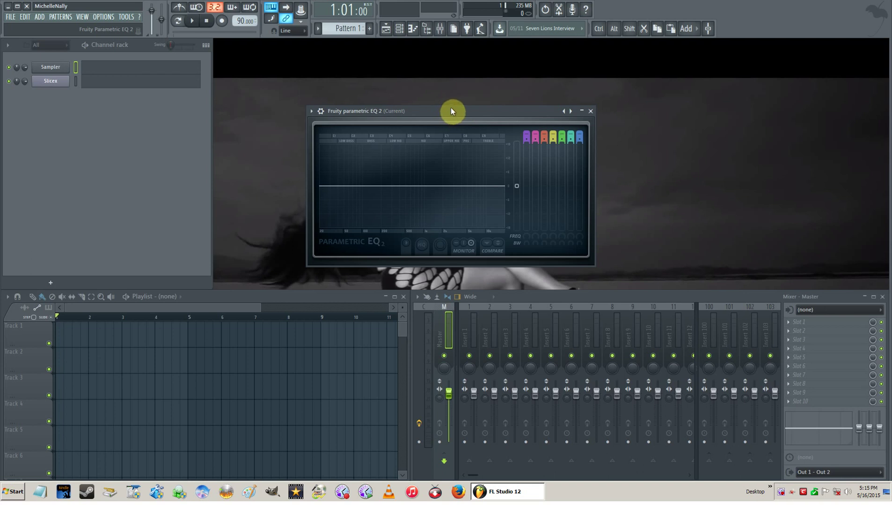
{"action": "left_click_drag", "start_coordinate": [448, 113], "coordinate": [735, 46]}
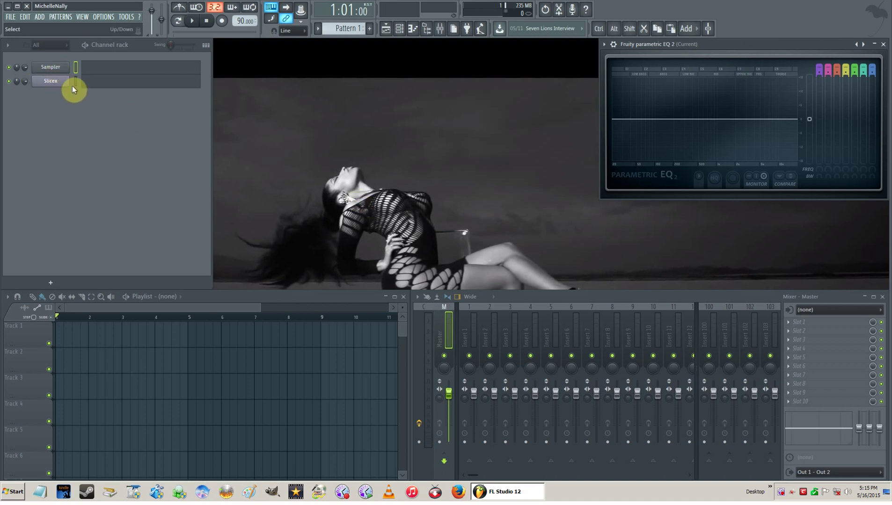
Step: Open and close the Sampler and Slicex channel windows from the channel rack to view their settings
{"action": "left_click", "coordinate": [52, 68]}
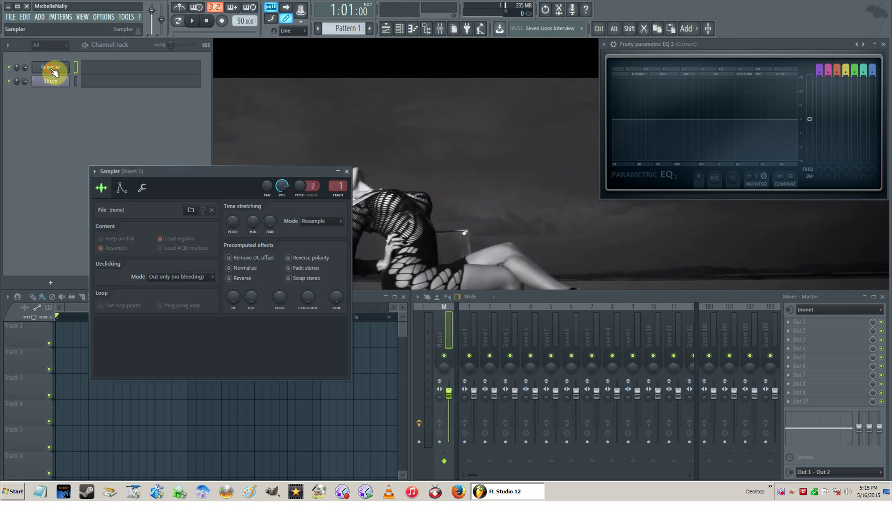
{"action": "left_click", "coordinate": [52, 68]}
{"action": "left_click", "coordinate": [50, 81]}
{"action": "left_click", "coordinate": [49, 83]}
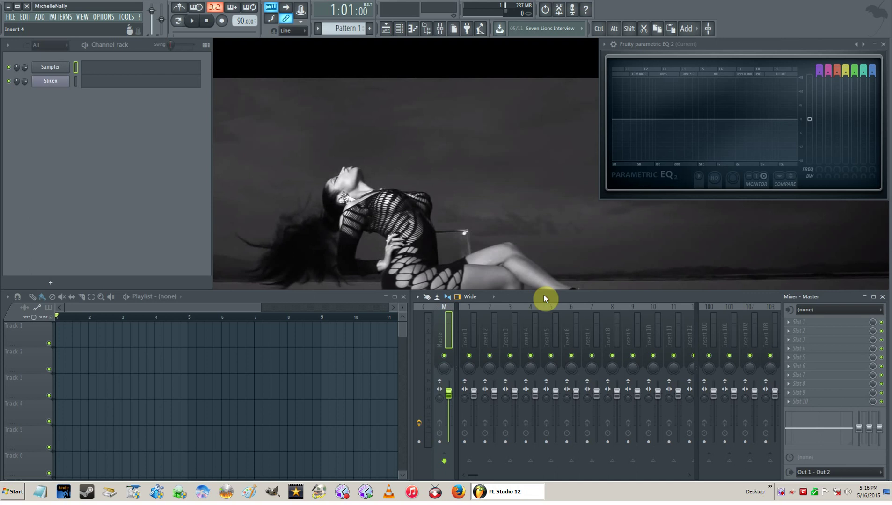
{"action": "left_click", "coordinate": [50, 69]}
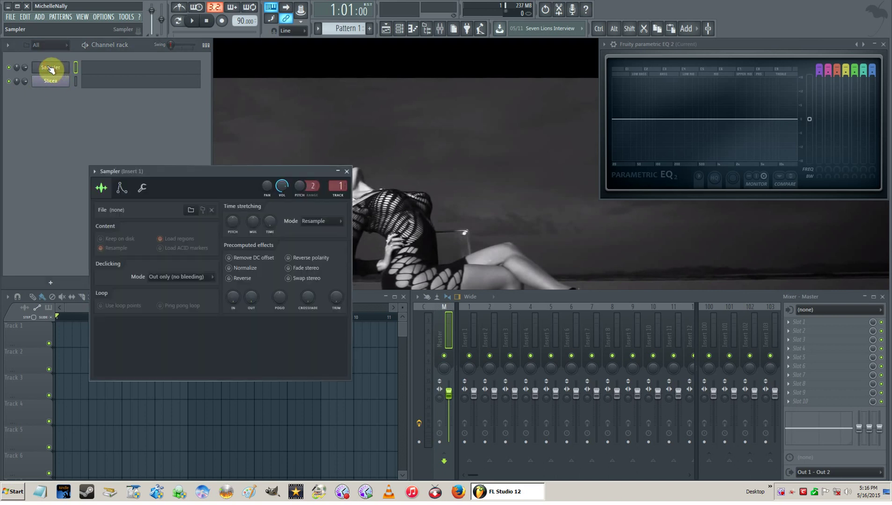
{"action": "left_click", "coordinate": [51, 68]}
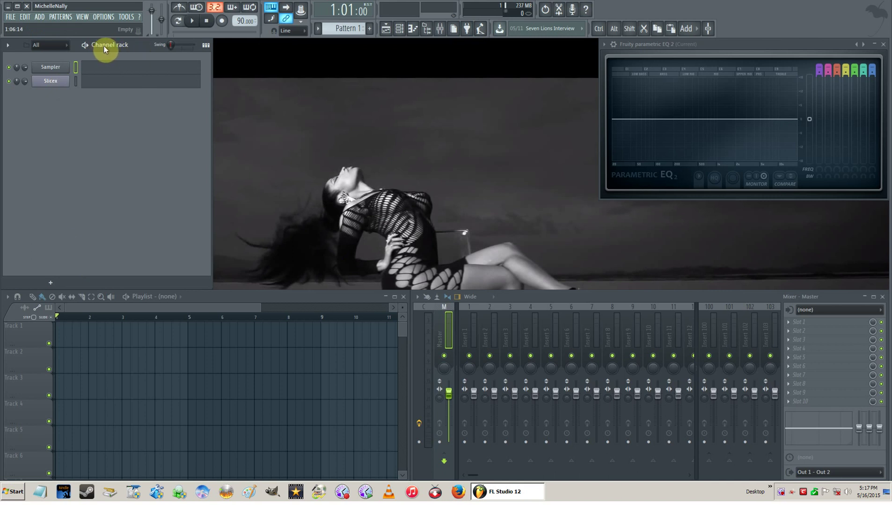
Step: Show the browser's plugin database and view the list of plugins offered for a new channel
{"action": "left_click", "coordinate": [52, 283]}
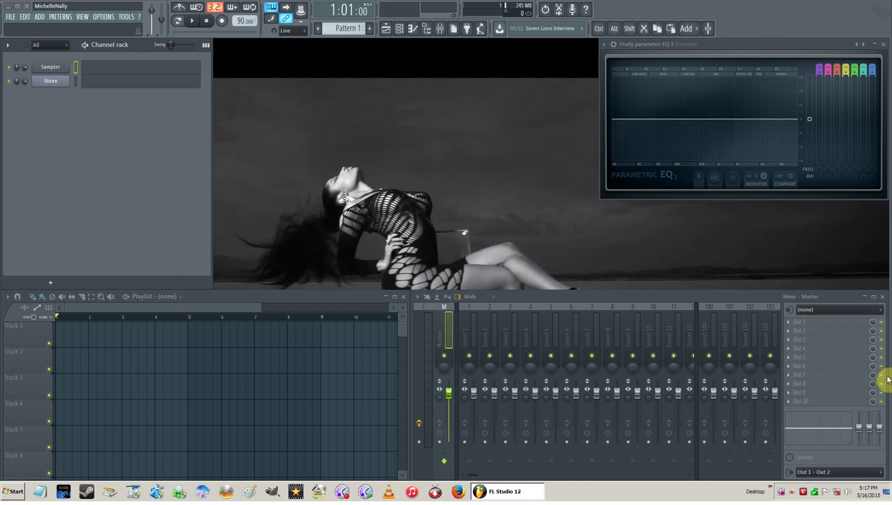
{"action": "key", "text": "alt+F8"}
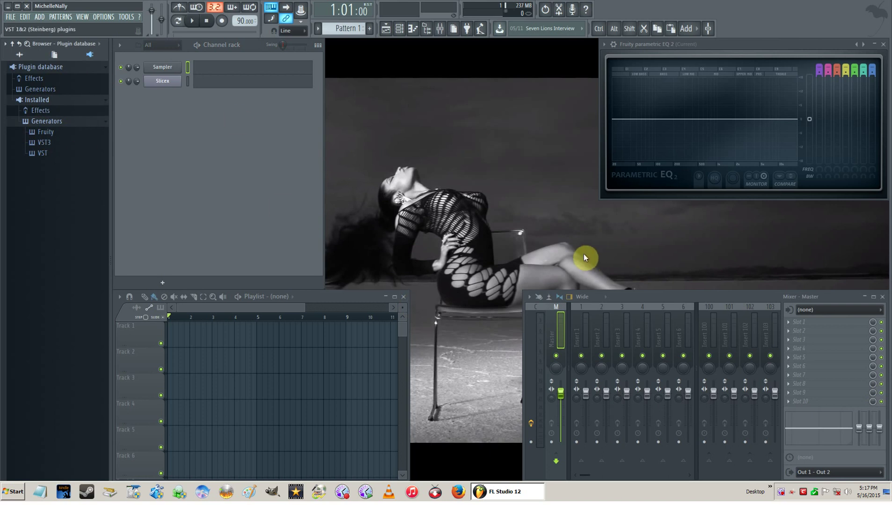
{"action": "left_click", "coordinate": [164, 285]}
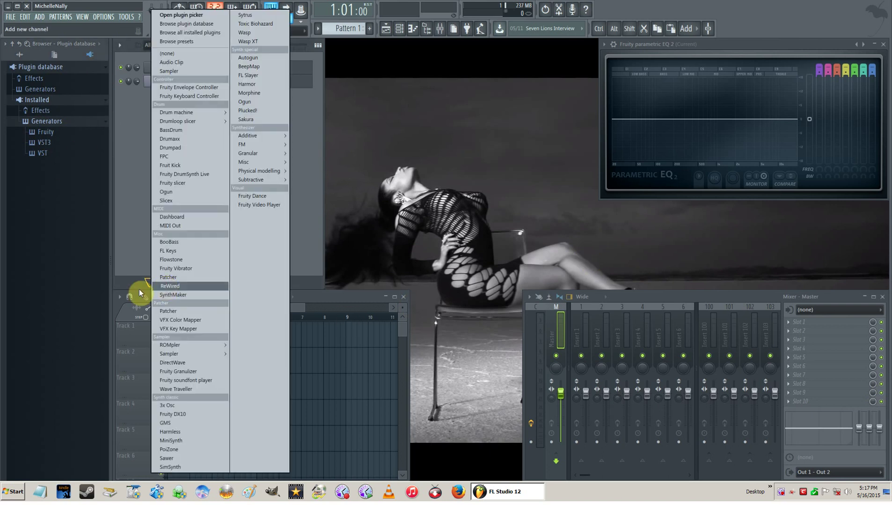
{"action": "left_click", "coordinate": [135, 285]}
{"action": "left_click", "coordinate": [158, 283]}
{"action": "left_click", "coordinate": [159, 286]}
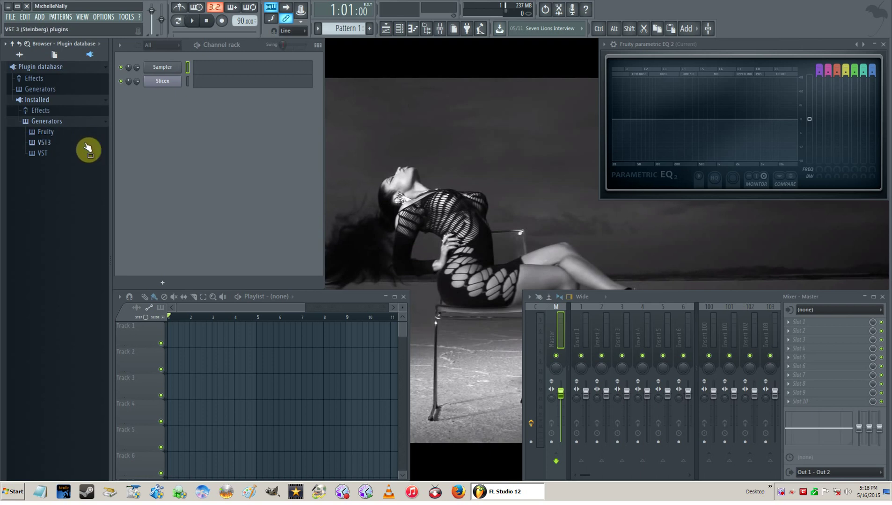
Step: Collapse the Installed folder in the plugin database and review the plugin choices for adding a channel
{"action": "left_click", "coordinate": [39, 103]}
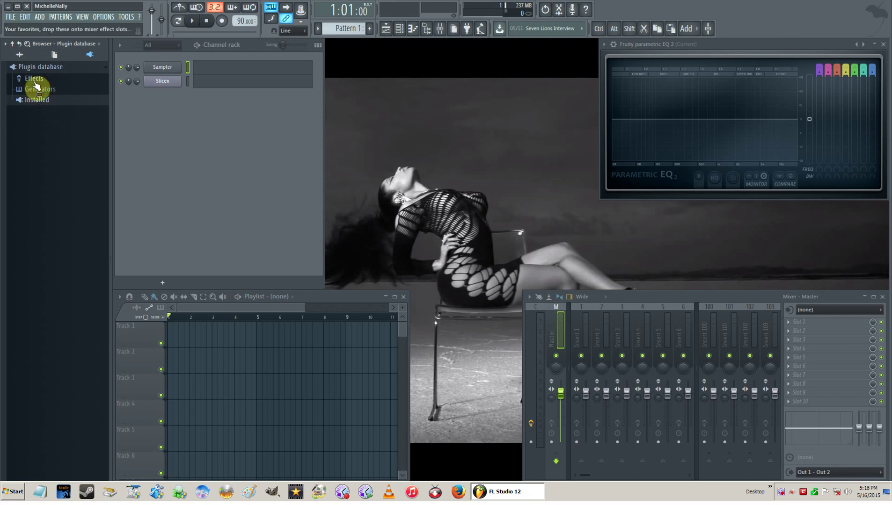
{"action": "left_click", "coordinate": [163, 283]}
{"action": "left_click", "coordinate": [132, 284]}
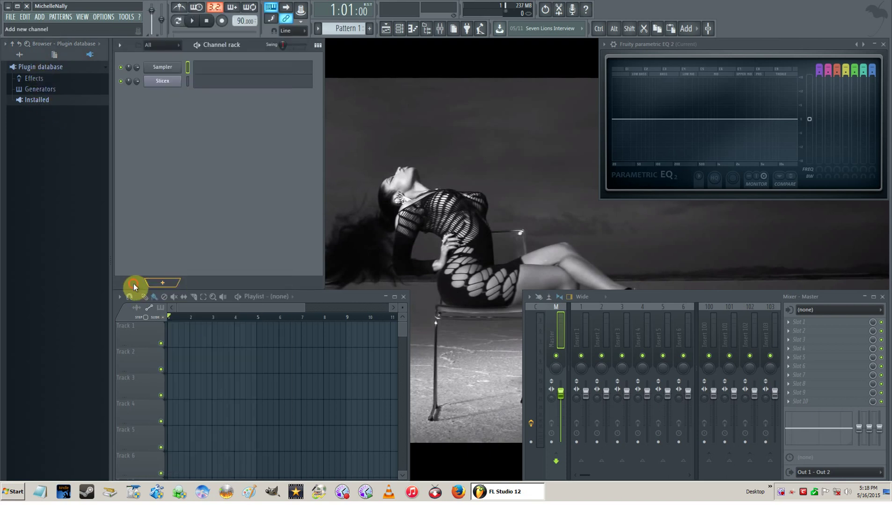
{"action": "left_click", "coordinate": [165, 285]}
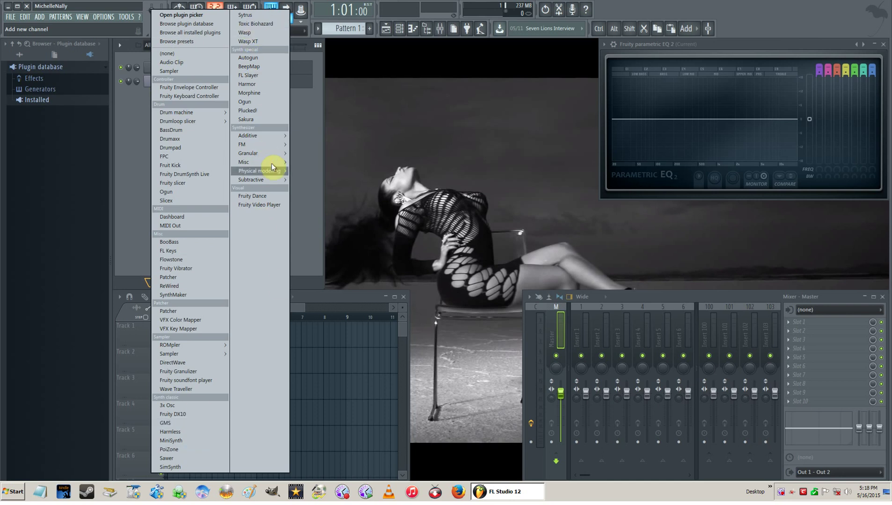
Step: Expand the Installed folder in the plugin database, view its Generators subfolders and collapse Generators again
{"action": "left_click", "coordinate": [33, 100]}
{"action": "left_click", "coordinate": [47, 120]}
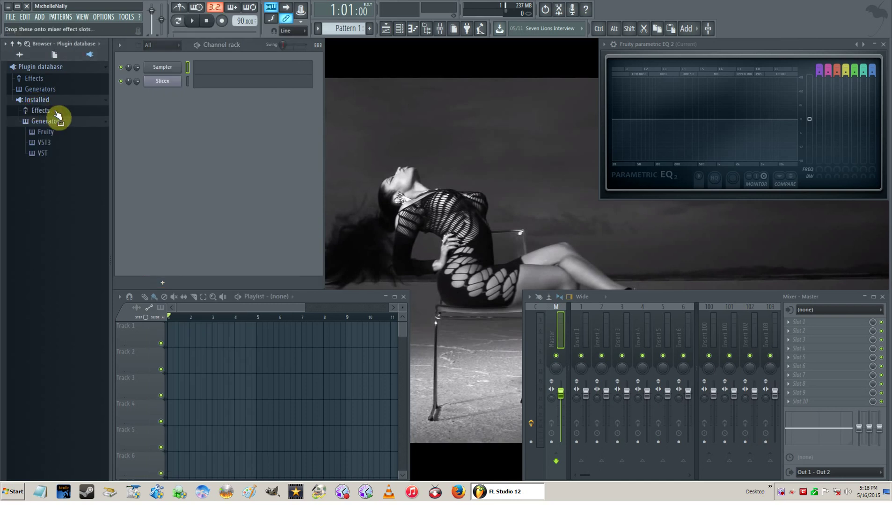
{"action": "left_click", "coordinate": [33, 122]}
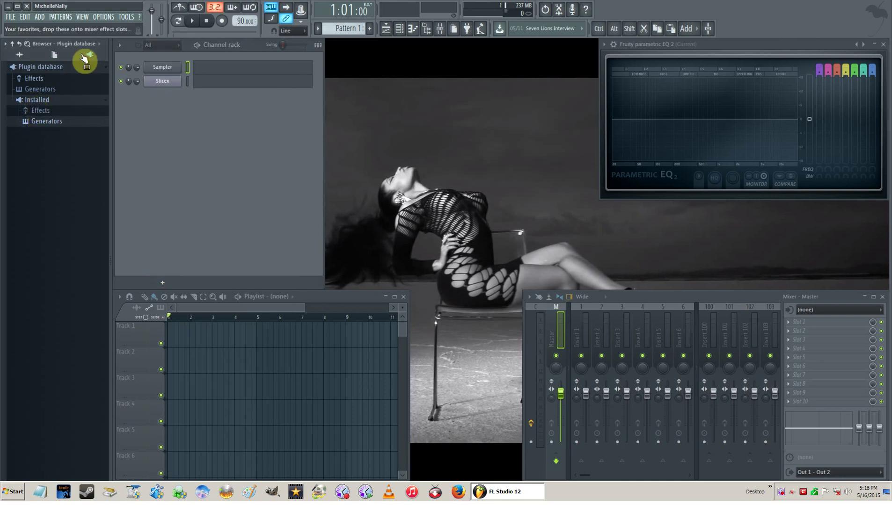
Step: Open the file settings and look through the list of browser extra search folders
{"action": "left_click", "coordinate": [103, 17]}
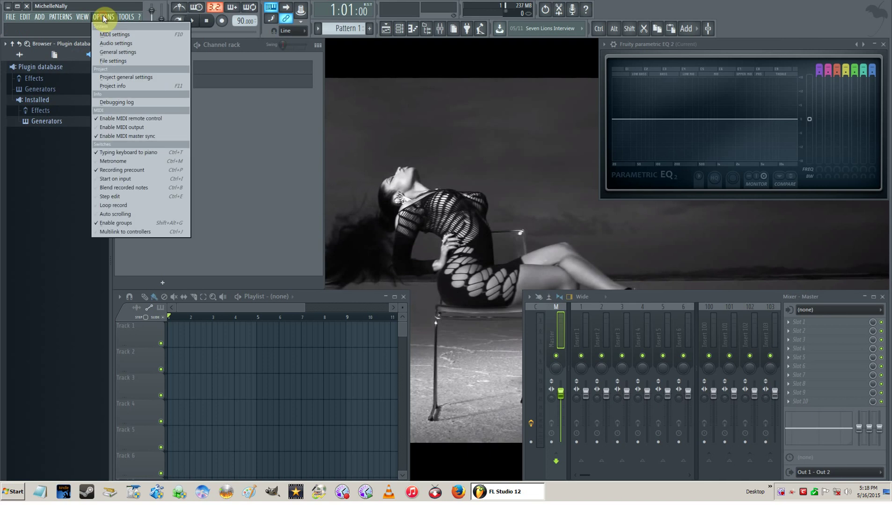
{"action": "left_click", "coordinate": [123, 53]}
{"action": "left_click", "coordinate": [416, 120]}
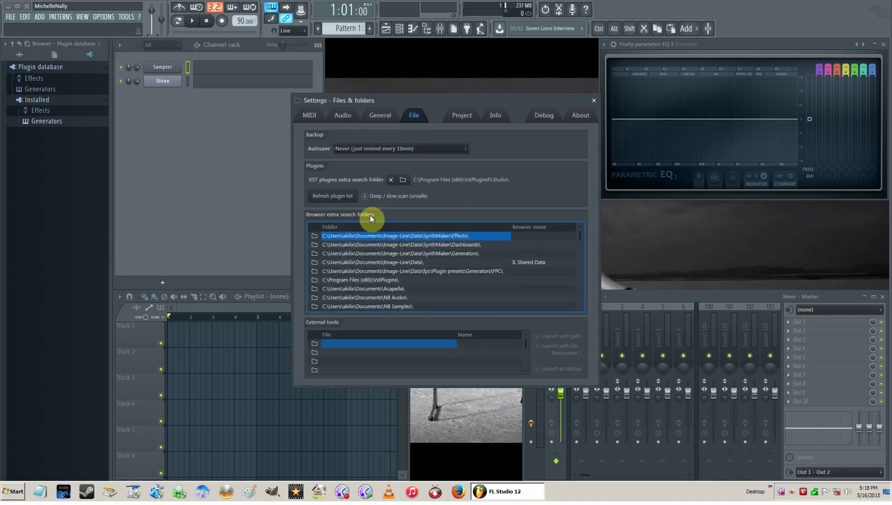
{"action": "left_click", "coordinate": [380, 254]}
{"action": "left_click", "coordinate": [382, 263]}
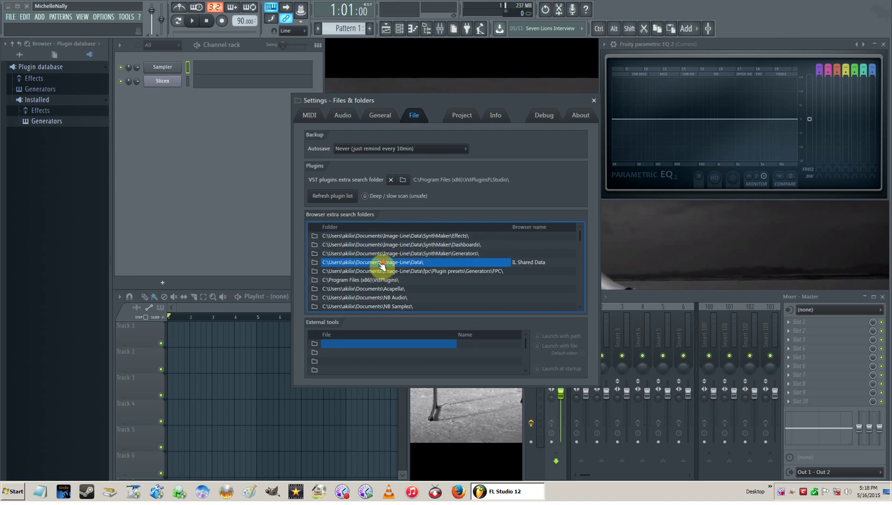
{"action": "scroll", "coordinate": [382, 265], "scroll_direction": "up", "scroll_amount": 3}
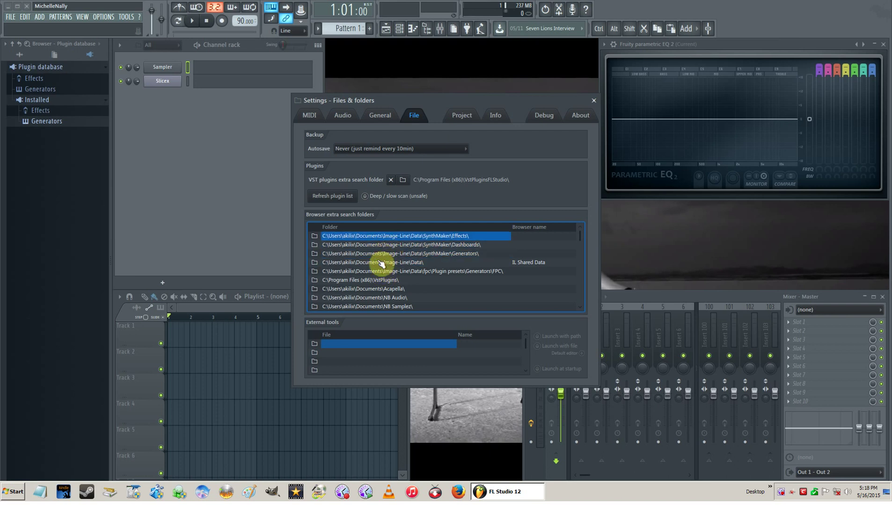
{"action": "scroll", "coordinate": [381, 264], "scroll_direction": "down", "scroll_amount": 13}
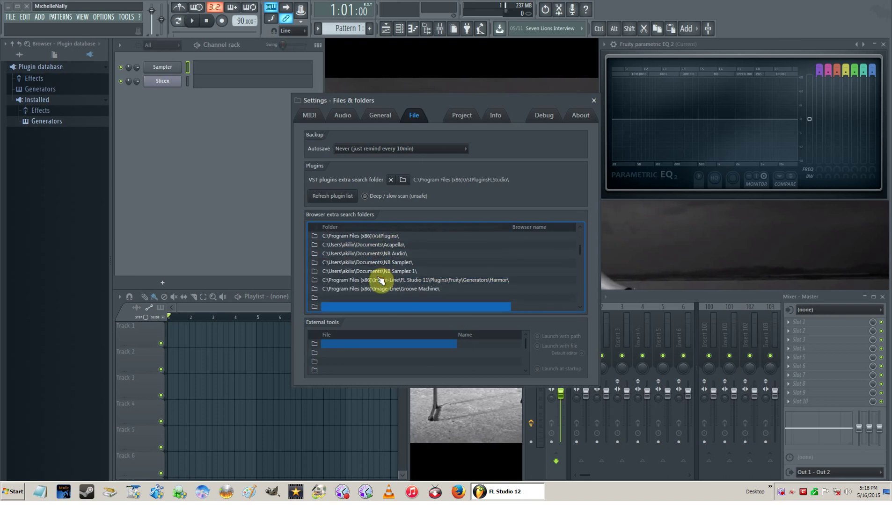
{"action": "scroll", "coordinate": [382, 280], "scroll_direction": "up", "scroll_amount": 13}
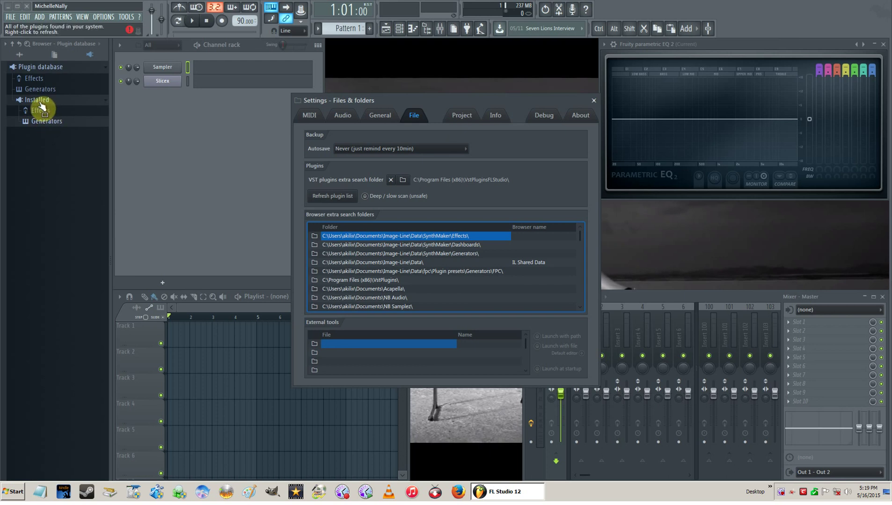
Step: Expand the installed Effects and Generators folders and look through the native Fruity generators
{"action": "left_click", "coordinate": [44, 122]}
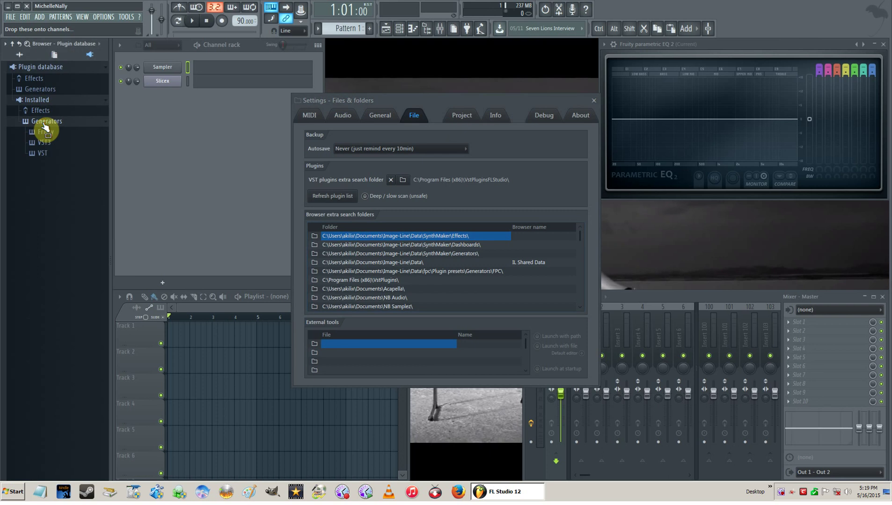
{"action": "left_click", "coordinate": [42, 111]}
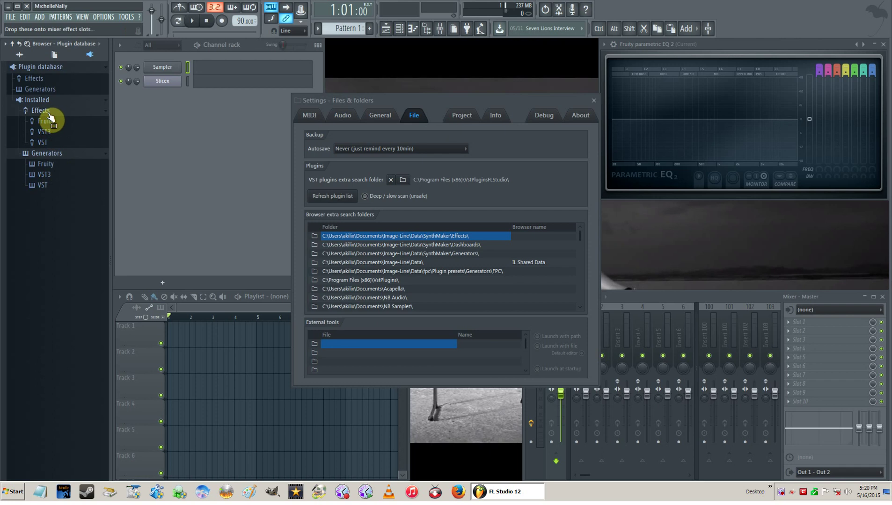
{"action": "left_click", "coordinate": [47, 165]}
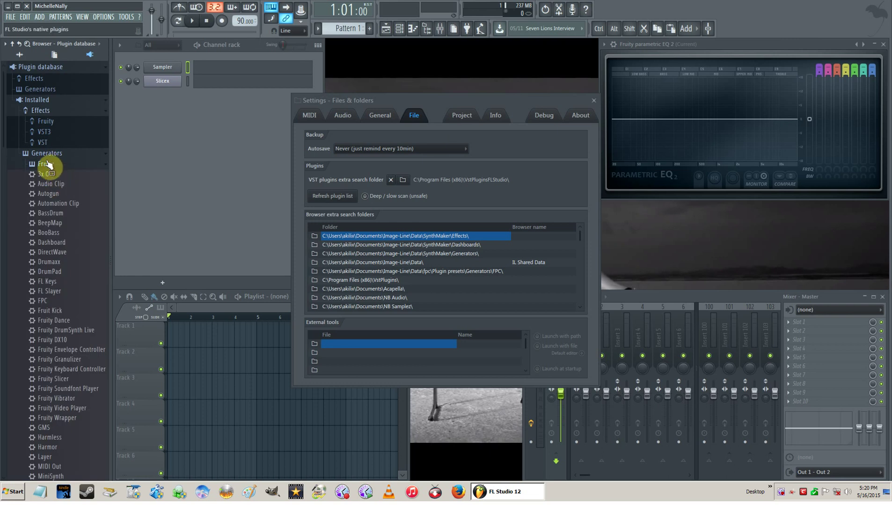
{"action": "left_click", "coordinate": [47, 166]}
{"action": "left_click", "coordinate": [47, 167]}
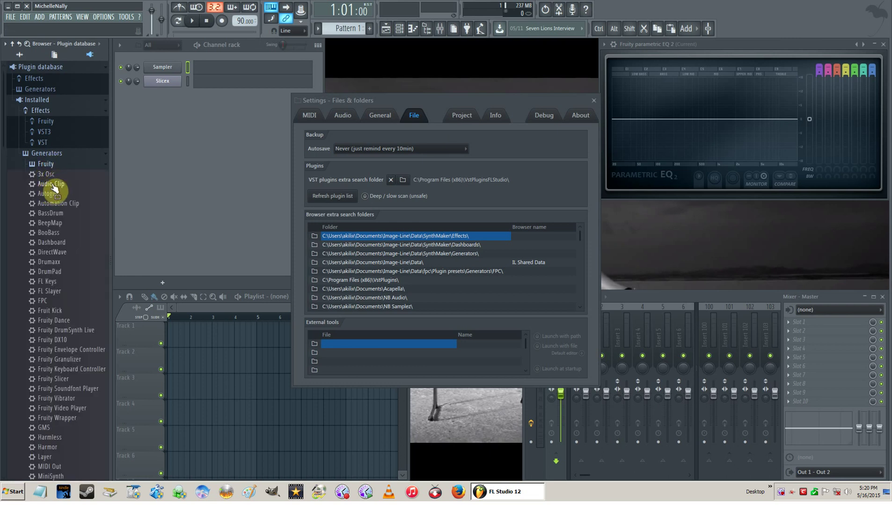
{"action": "left_click", "coordinate": [52, 185]}
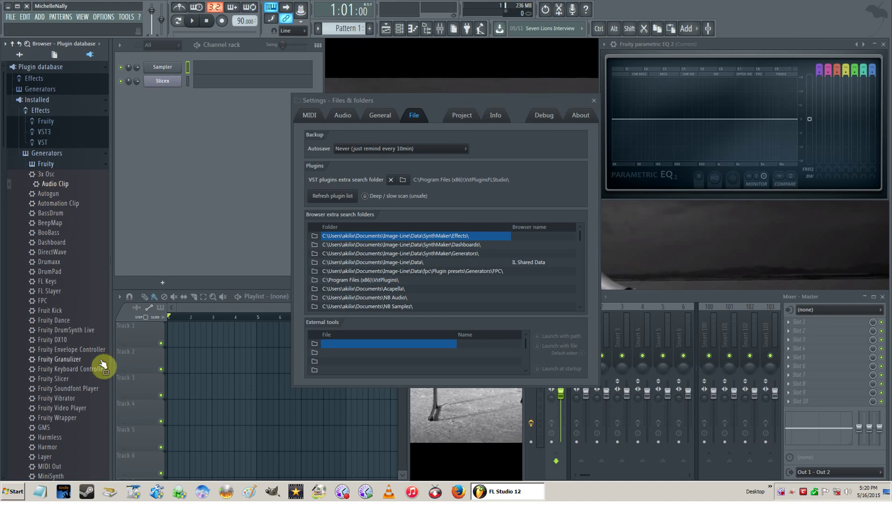
{"action": "scroll", "coordinate": [64, 387], "scroll_direction": "down", "scroll_amount": 2}
{"action": "scroll", "coordinate": [64, 387], "scroll_direction": "down", "scroll_amount": 5}
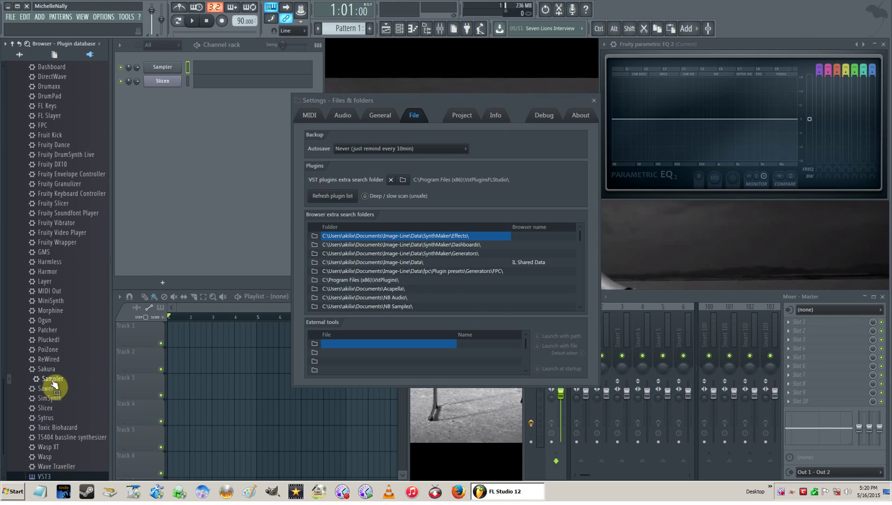
{"action": "scroll", "coordinate": [52, 384], "scroll_direction": "up", "scroll_amount": 6}
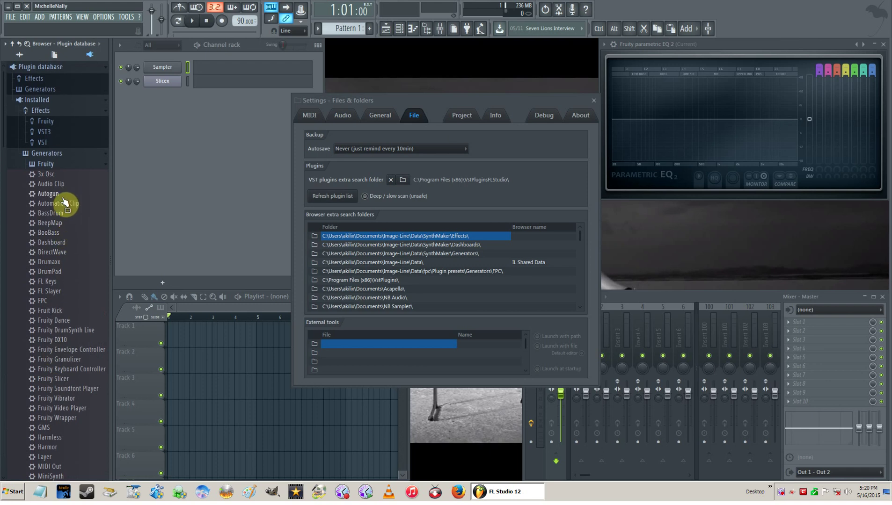
Step: Try adding the Audio Clip generator to the plugin database as a favorite, declining the confirmation
{"action": "right_click", "coordinate": [47, 186]}
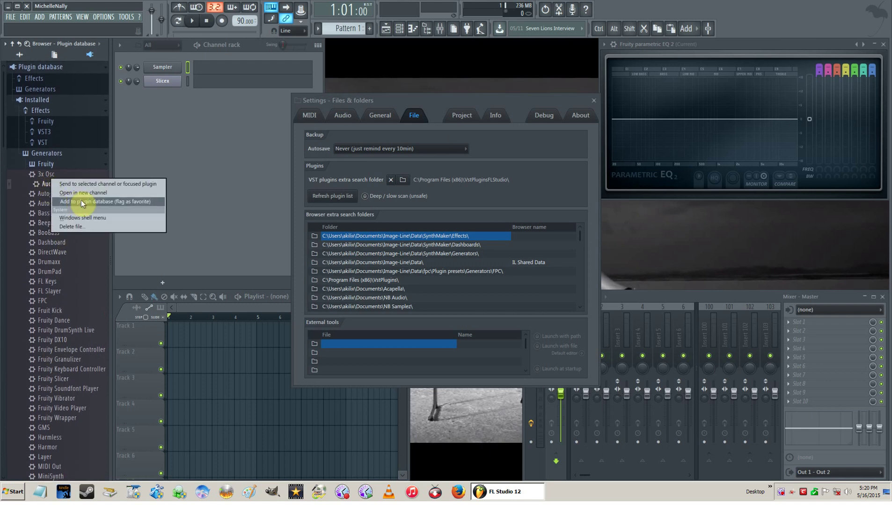
{"action": "left_click", "coordinate": [107, 201]}
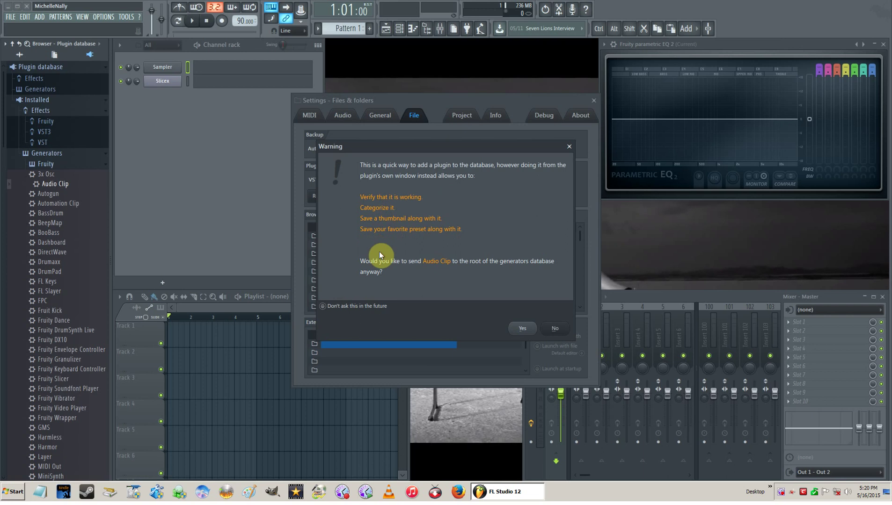
{"action": "left_click", "coordinate": [557, 329]}
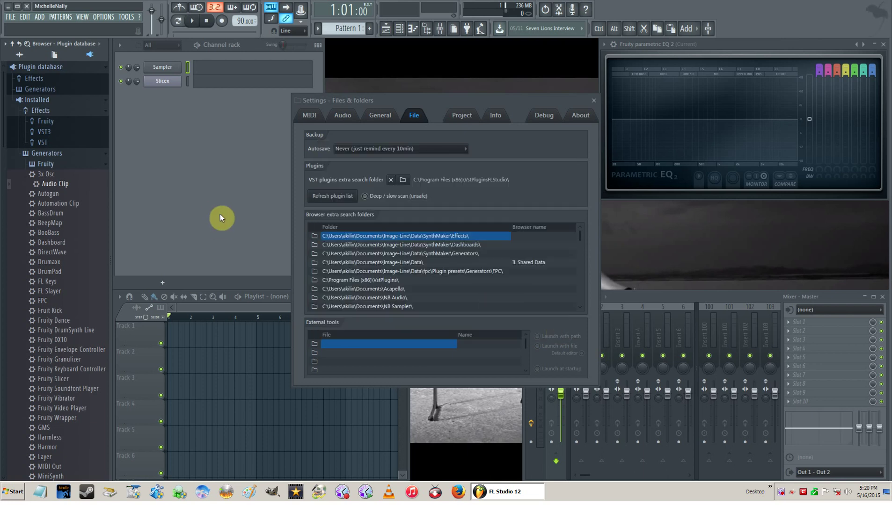
Step: Collapse the Installed folder, reopen it and expand Generators to view the Fruity, VST3 and VST subfolders
{"action": "left_click_drag", "start_coordinate": [55, 183], "coordinate": [44, 103]}
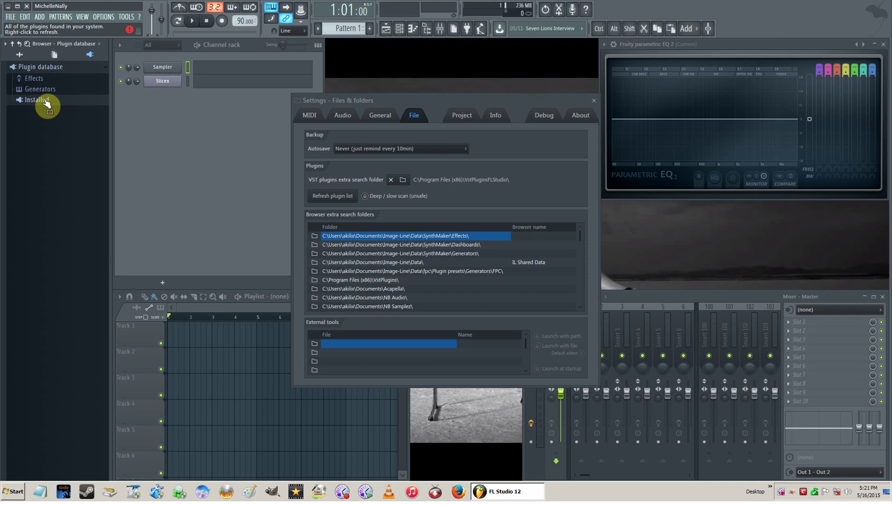
{"action": "left_click", "coordinate": [45, 102]}
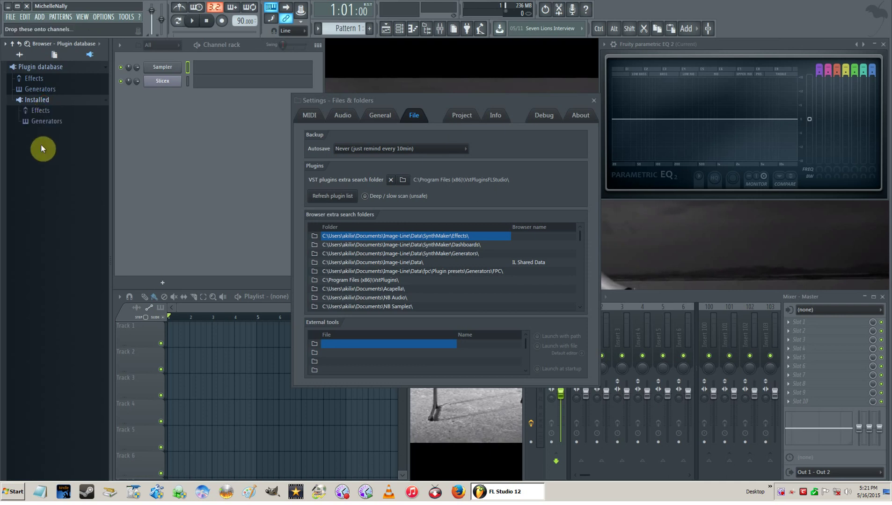
{"action": "left_click", "coordinate": [49, 121]}
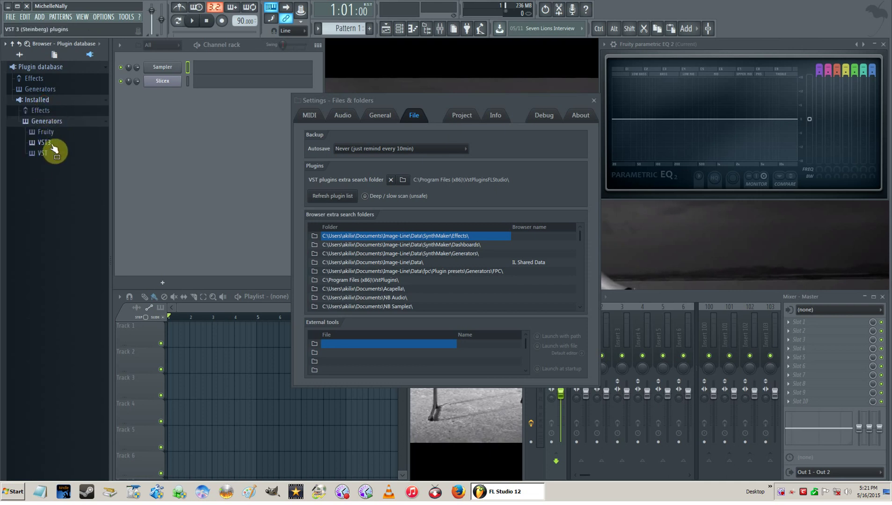
Step: Look through the installed Fruity generators and collapse the Installed folder
{"action": "left_click", "coordinate": [48, 134]}
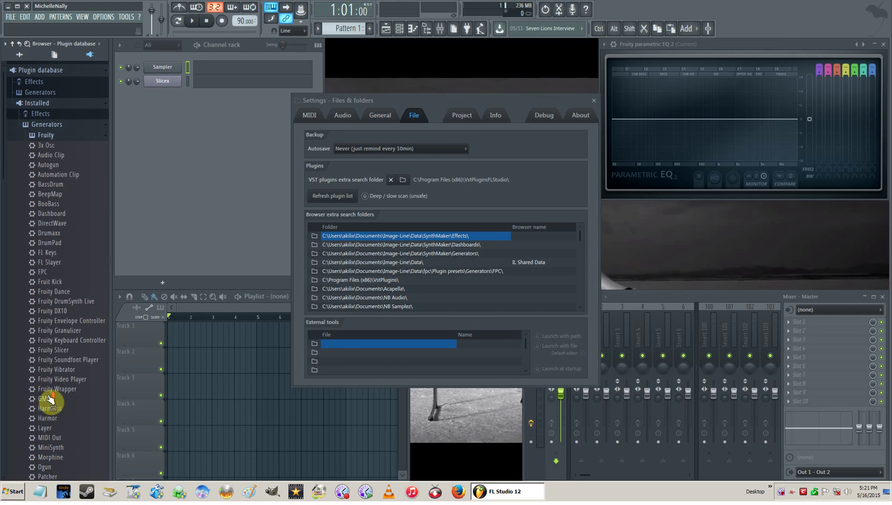
{"action": "left_click", "coordinate": [50, 133]}
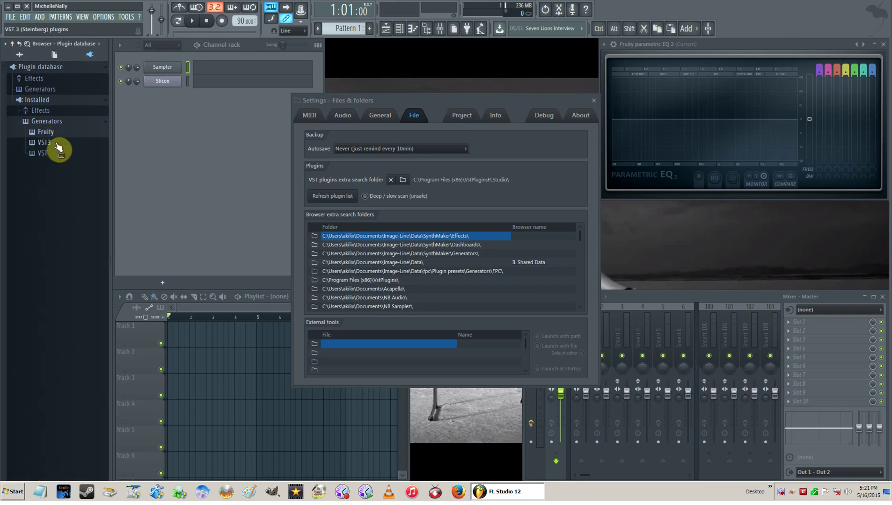
{"action": "left_click", "coordinate": [46, 100]}
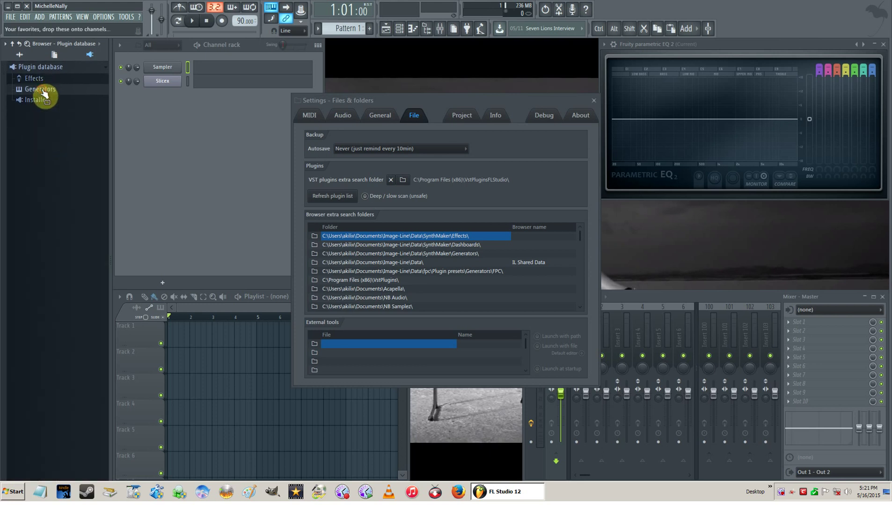
Step: Expand the favorite Generators, look through the Synth classic category and collapse the folders again
{"action": "left_click", "coordinate": [44, 90]}
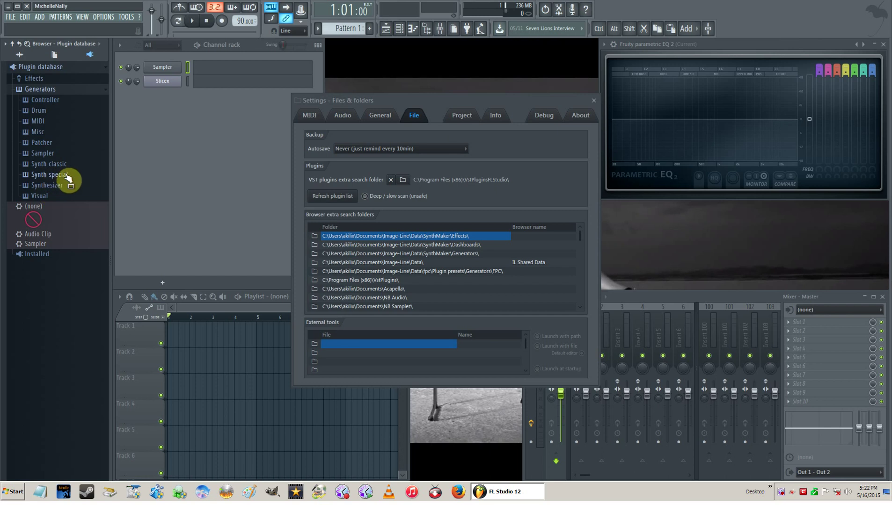
{"action": "left_click", "coordinate": [49, 173]}
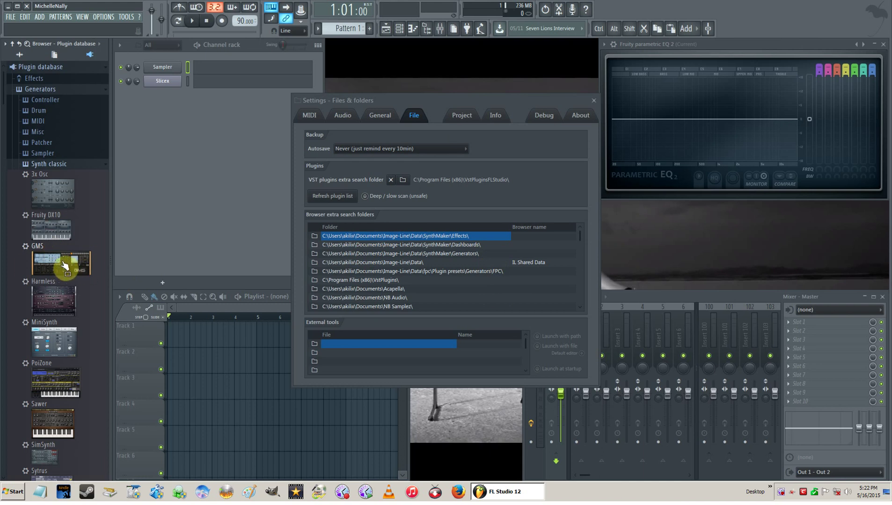
{"action": "left_click", "coordinate": [46, 164]}
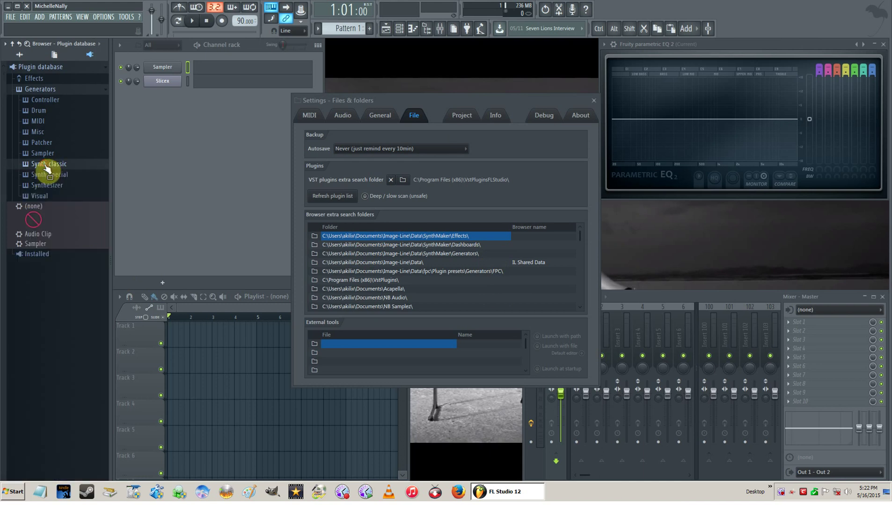
{"action": "left_click", "coordinate": [40, 90]}
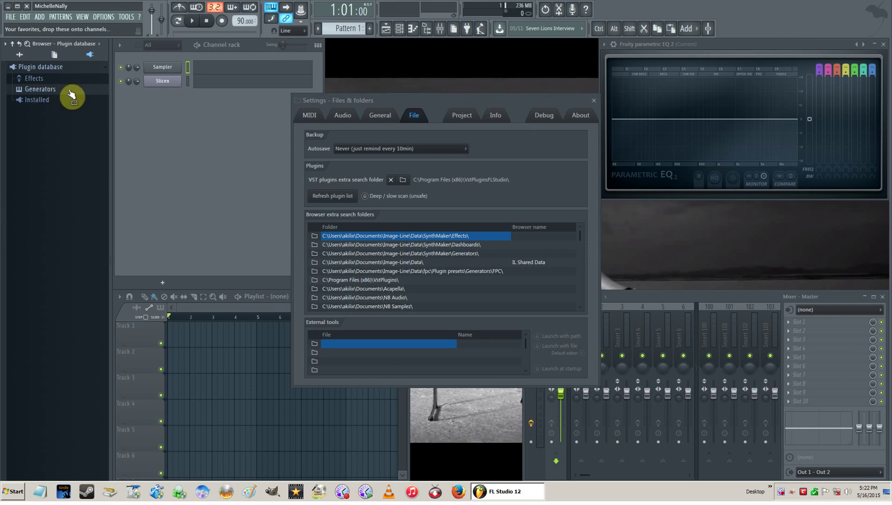
Step: Close the settings window and look through the list of plugins available for a new channel
{"action": "left_click", "coordinate": [594, 101]}
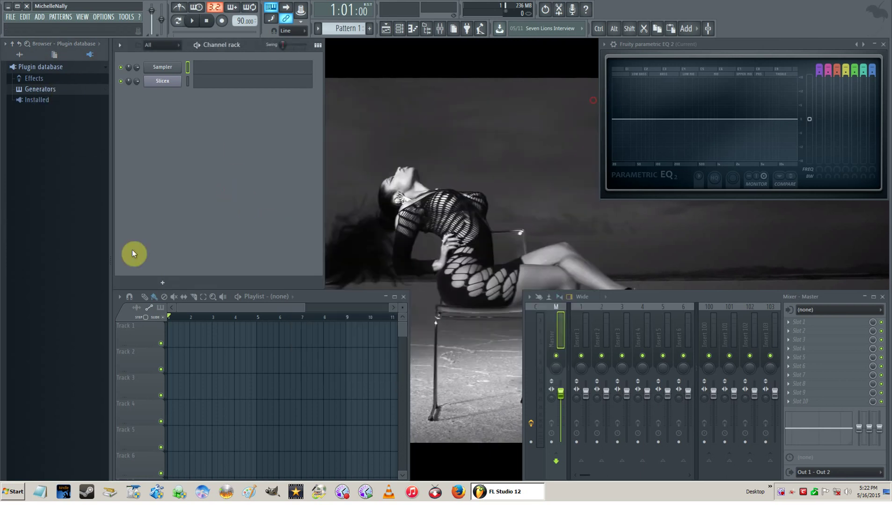
{"action": "left_click", "coordinate": [163, 283]}
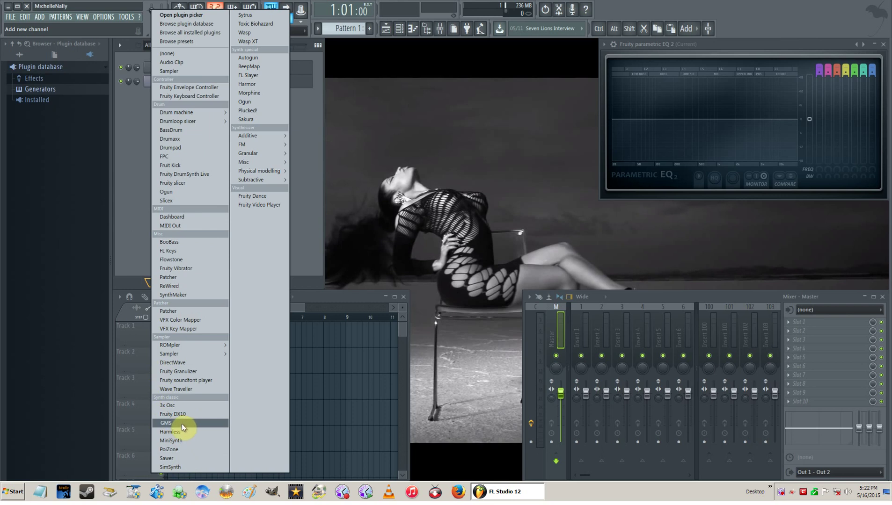
{"action": "left_click", "coordinate": [127, 162]}
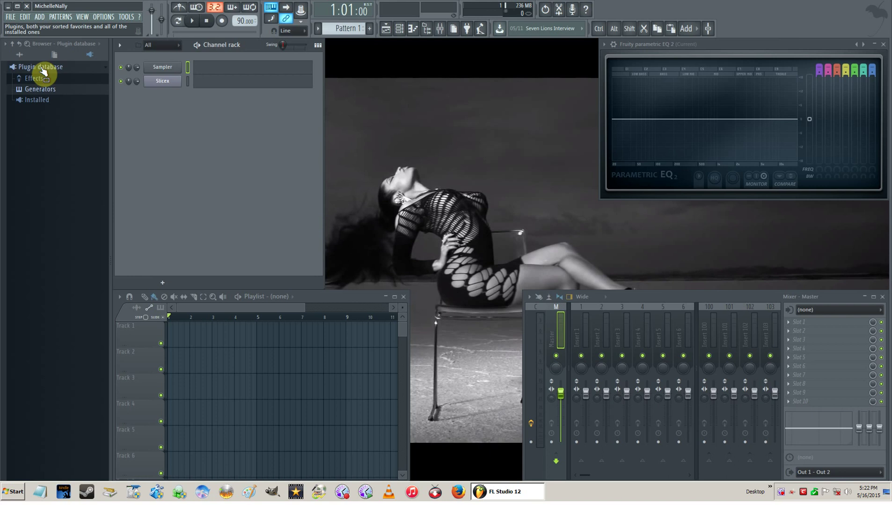
Step: View the Sampler channel's settings window and close it
{"action": "left_click", "coordinate": [162, 68]}
{"action": "left_click", "coordinate": [163, 69]}
{"action": "left_click", "coordinate": [163, 69]}
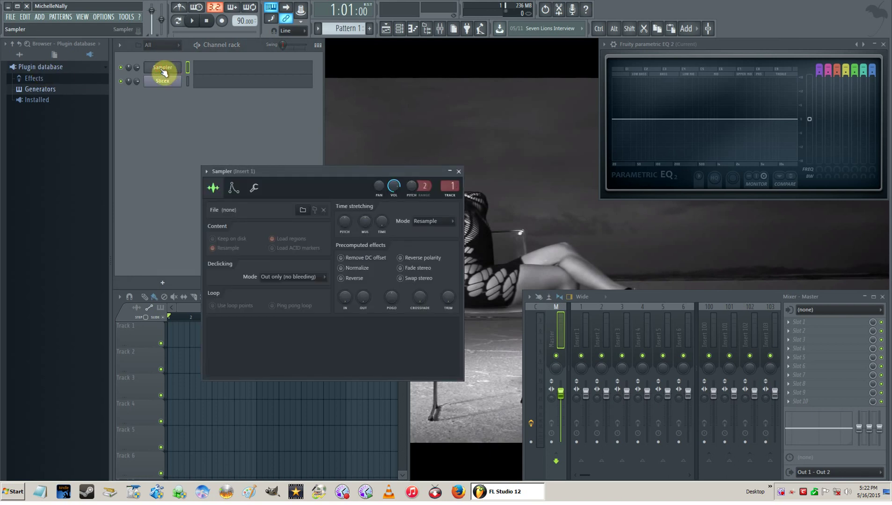
{"action": "left_click", "coordinate": [163, 70]}
{"action": "left_click", "coordinate": [163, 70]}
{"action": "left_click", "coordinate": [168, 71]}
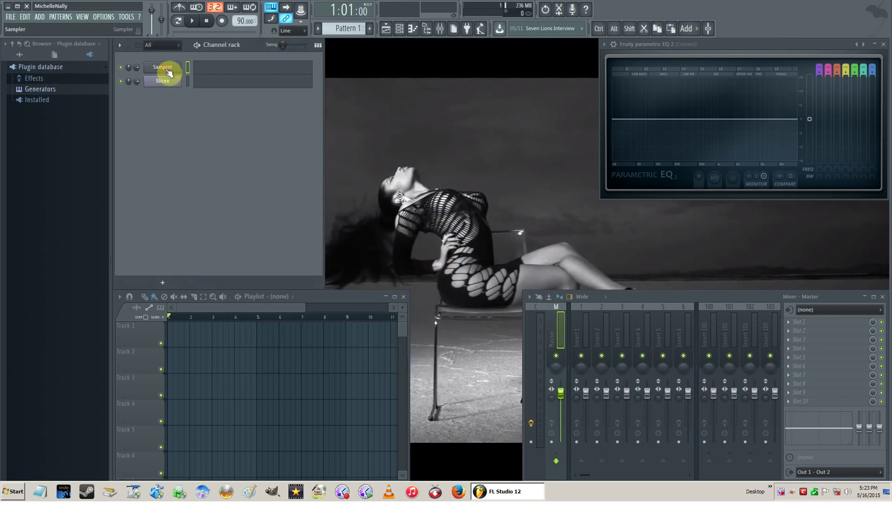
Step: Add an Audio Clip channel to the channel rack and show its settings window
{"action": "left_click", "coordinate": [173, 284]}
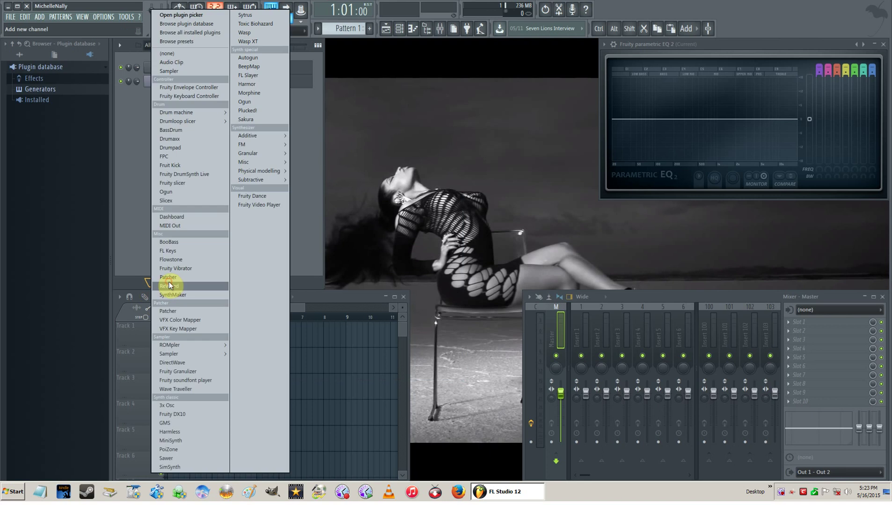
{"action": "left_click", "coordinate": [191, 64]}
{"action": "left_click", "coordinate": [163, 96]}
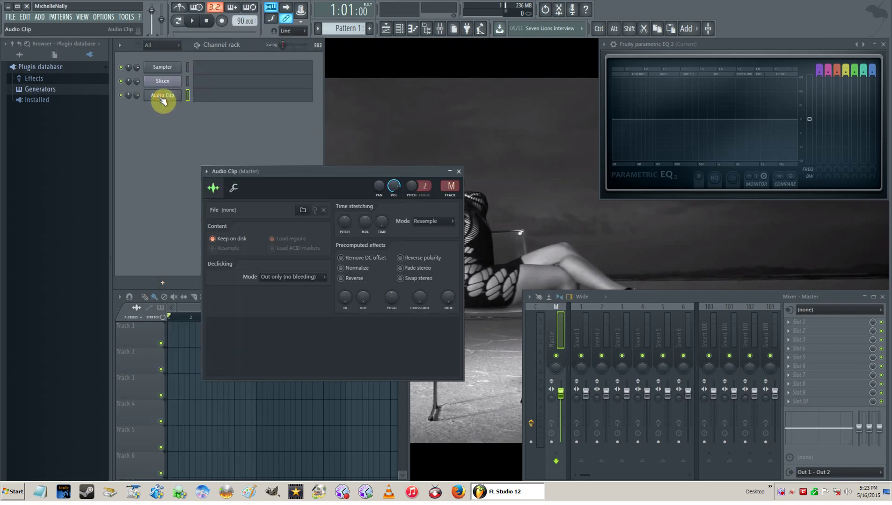
Step: Compare the Sampler and Audio Clip channel settings, leaving both windows closed
{"action": "left_click", "coordinate": [164, 69]}
{"action": "left_click", "coordinate": [166, 96]}
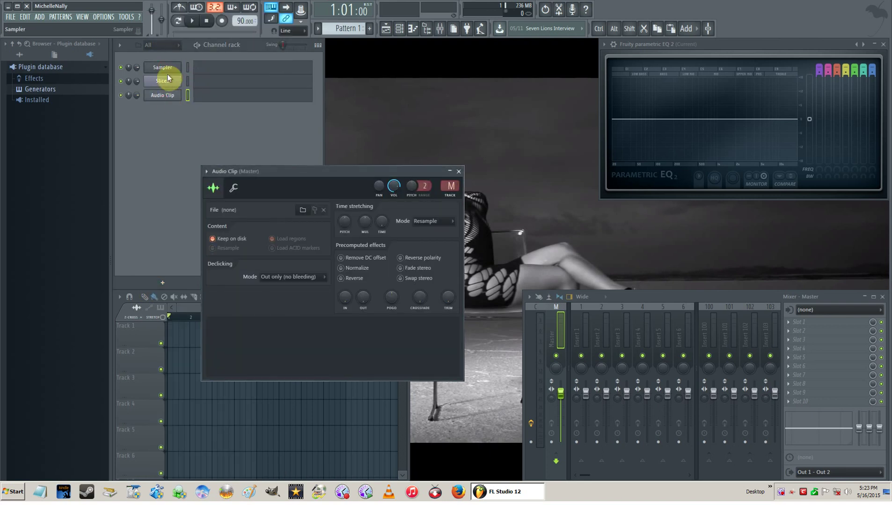
{"action": "left_click", "coordinate": [167, 71]}
{"action": "left_click", "coordinate": [167, 72]}
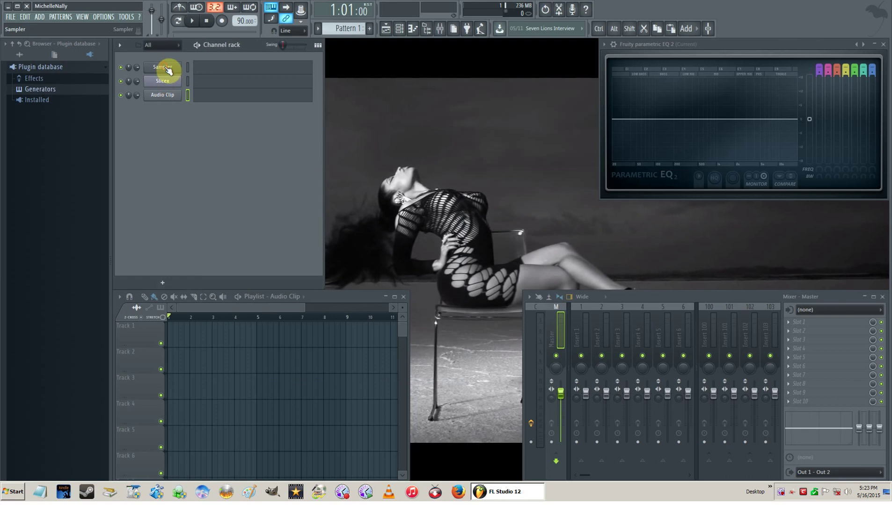
Step: View the favorite Effects categories, collapse them and expand the favorite Generators
{"action": "left_click", "coordinate": [35, 81]}
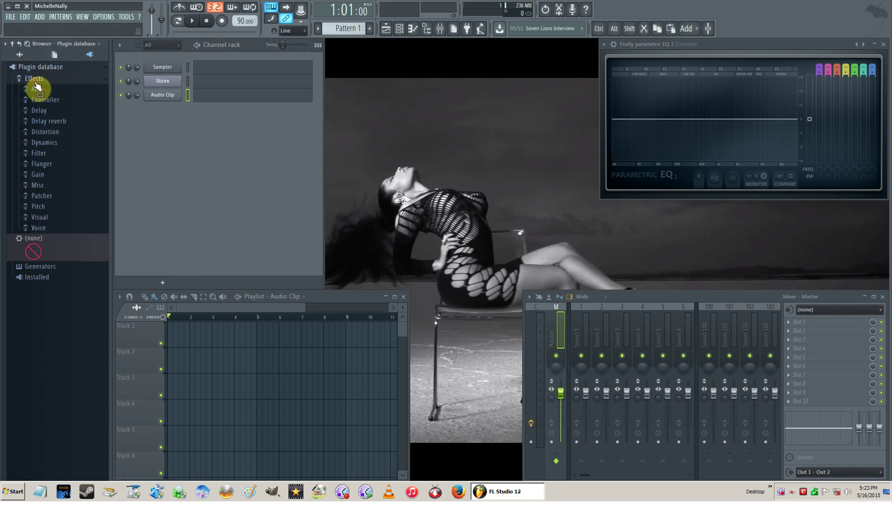
{"action": "left_click", "coordinate": [35, 80]}
{"action": "left_click", "coordinate": [44, 90]}
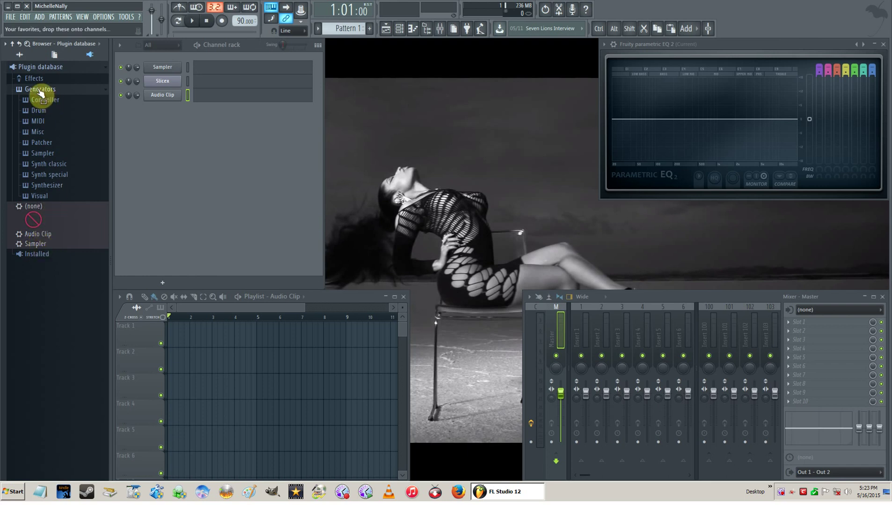
Step: Drop the Audio Clip generator from the favorites onto the Audio Clip channel, check its settings and close them
{"action": "left_click_drag", "start_coordinate": [39, 239], "coordinate": [169, 101]}
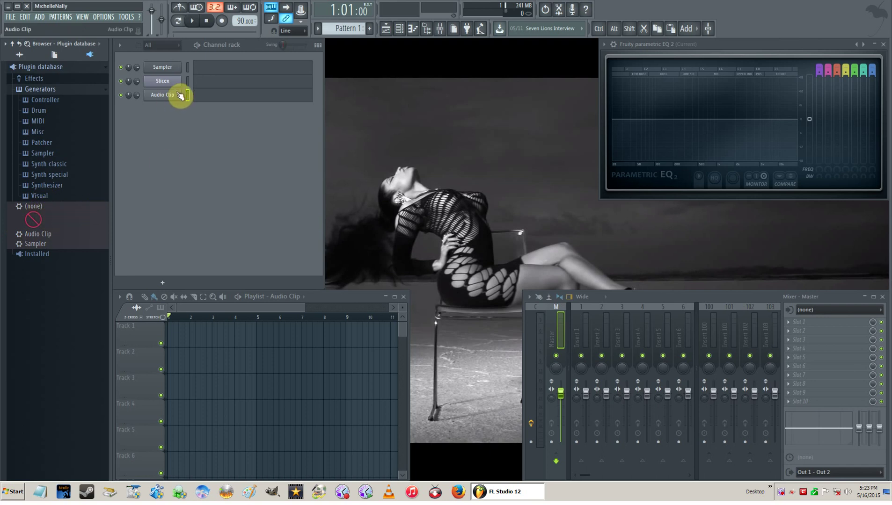
{"action": "left_click", "coordinate": [168, 97]}
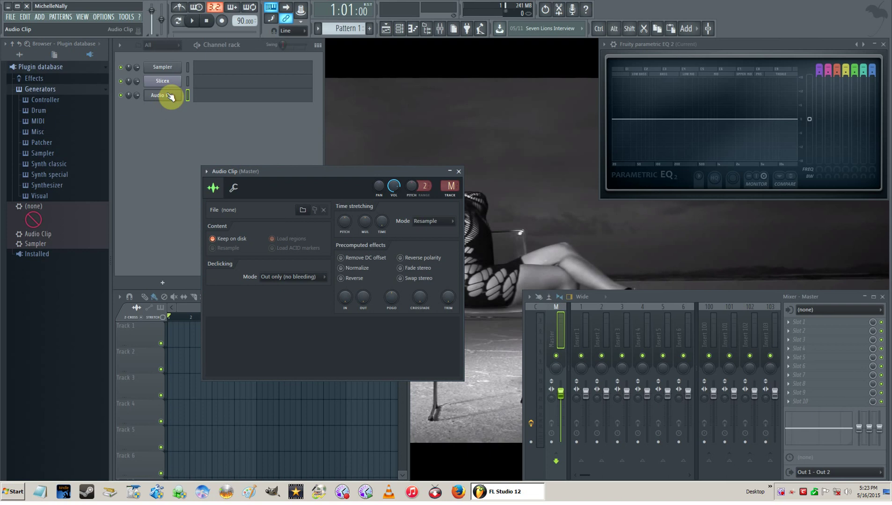
{"action": "left_click", "coordinate": [170, 96]}
{"action": "left_click", "coordinate": [170, 96]}
{"action": "left_click", "coordinate": [459, 172]}
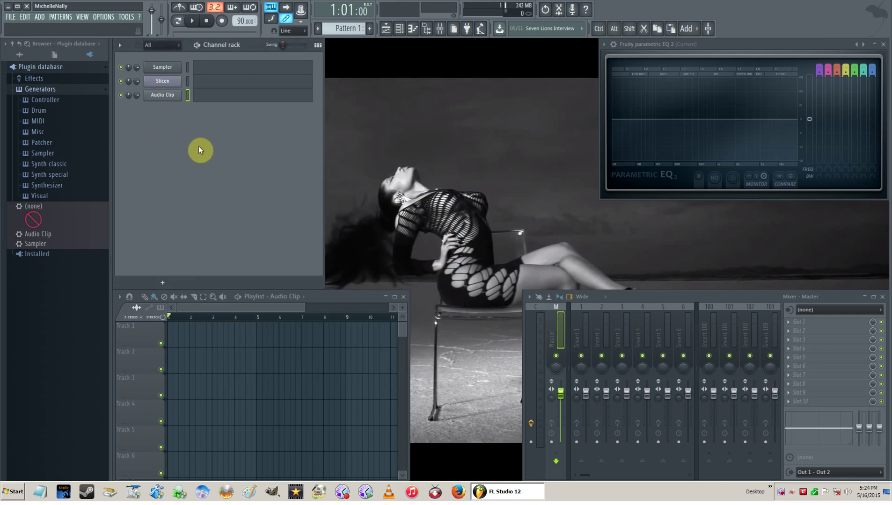
Step: Move the Audio Clip channel above Slicex and select the Sampler channel, leaving the channel settings closed
{"action": "key", "text": "alt+Up"}
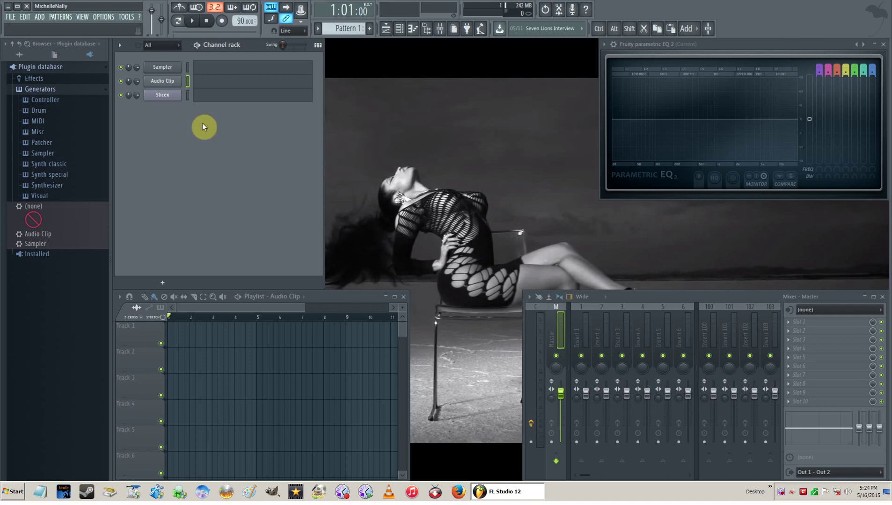
{"action": "left_click", "coordinate": [170, 82]}
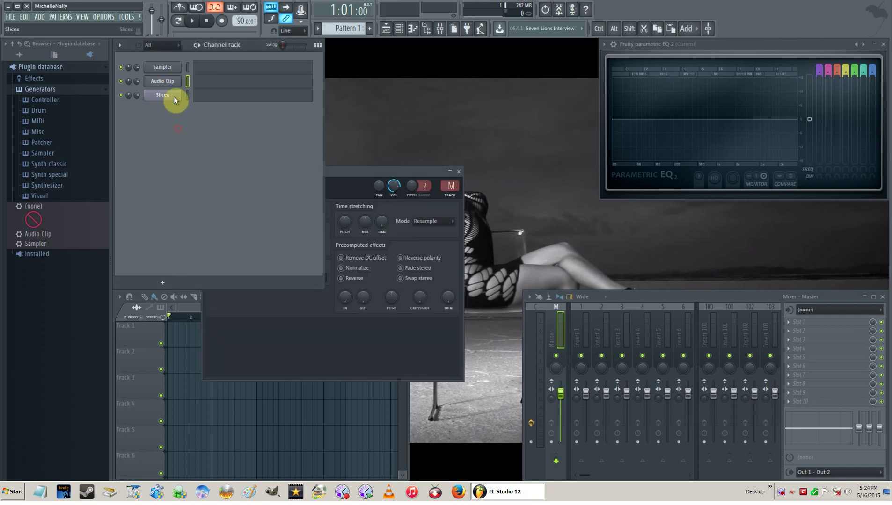
{"action": "left_click", "coordinate": [162, 69]}
{"action": "left_click", "coordinate": [187, 69]}
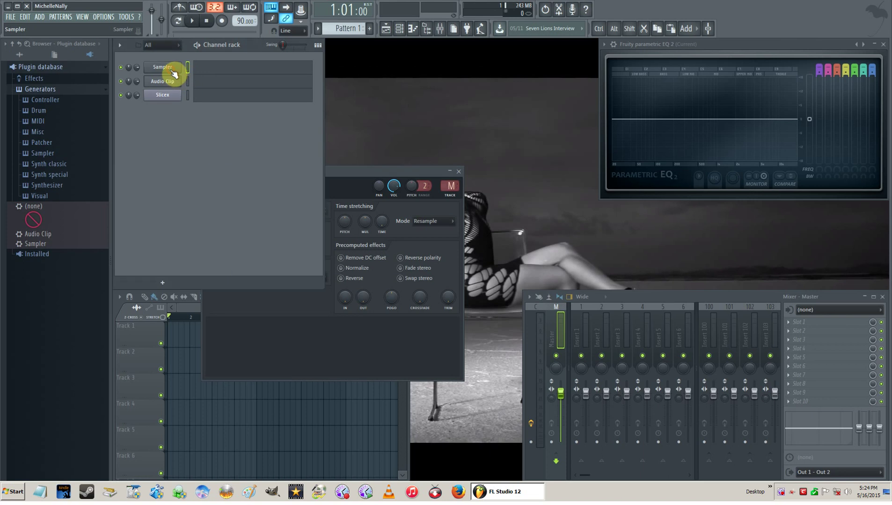
{"action": "left_click", "coordinate": [458, 171]}
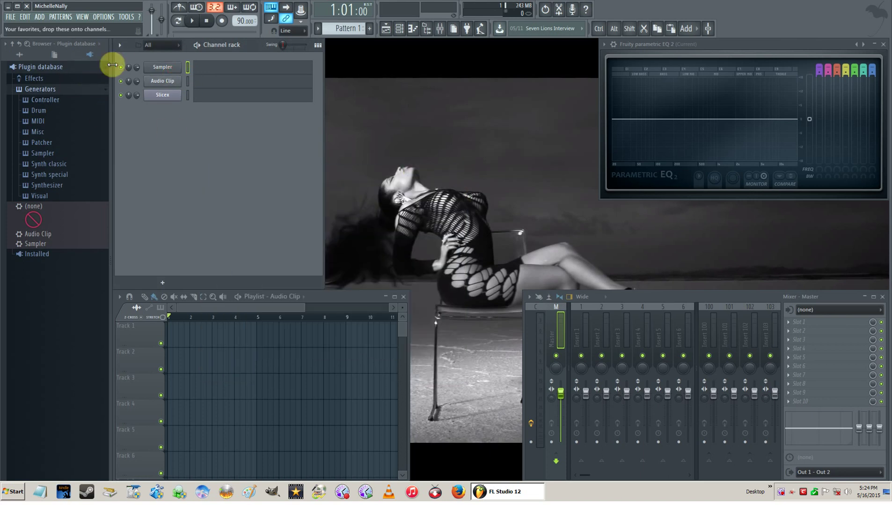
Step: Hide the browser and start saving the project under a new name, moving the save dialog clear of the channel rack
{"action": "left_click", "coordinate": [427, 31]}
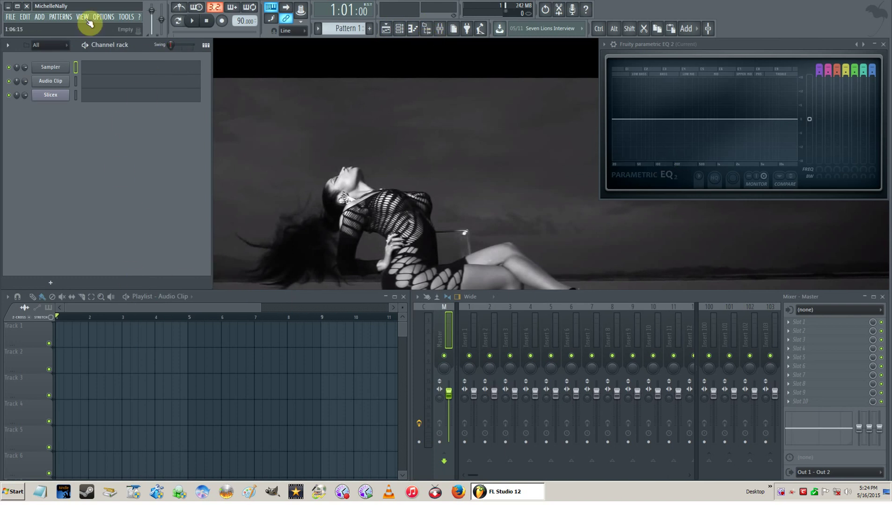
{"action": "left_click", "coordinate": [12, 18]}
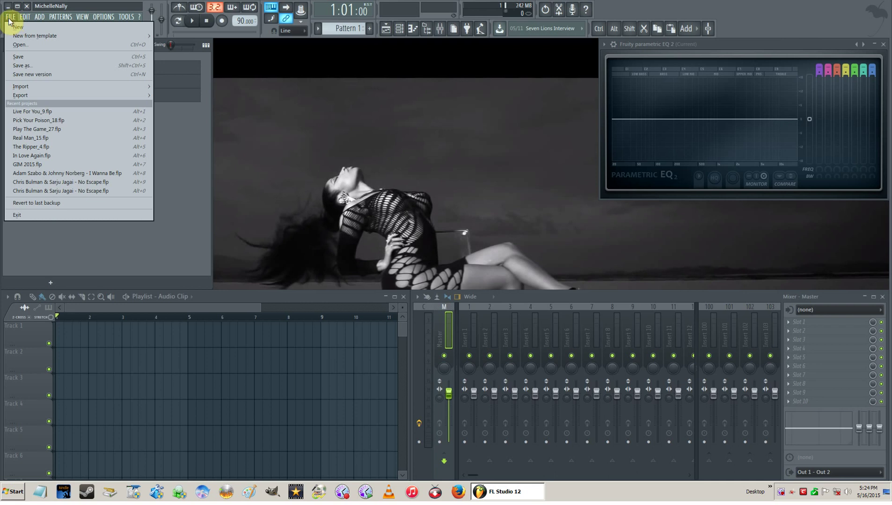
{"action": "left_click", "coordinate": [53, 69]}
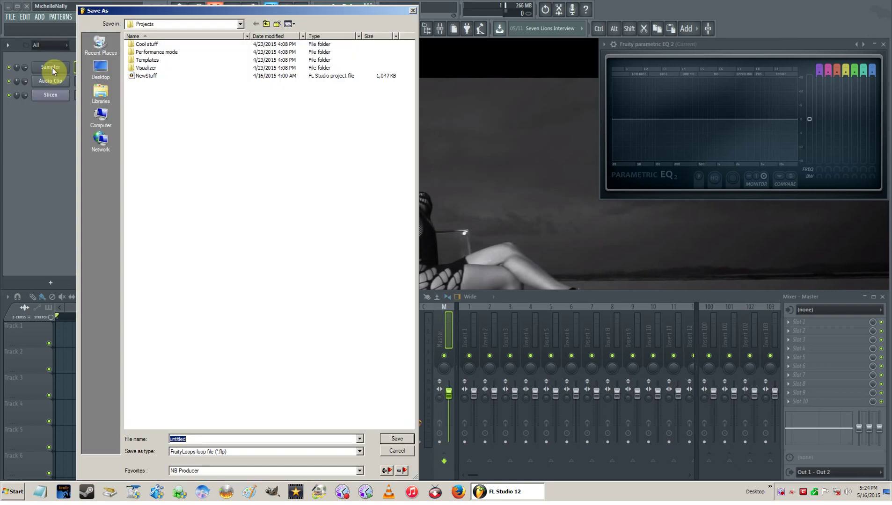
{"action": "left_click_drag", "start_coordinate": [231, 9], "coordinate": [299, 17]}
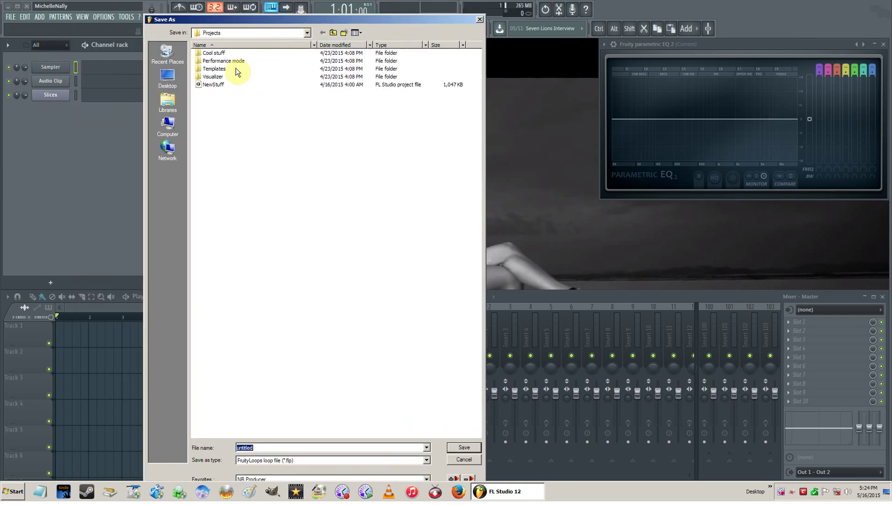
Step: Save the project over the existing Empty.flp in the Empty folder of the Minimal templates, replacing the file
{"action": "double_click", "coordinate": [198, 68]}
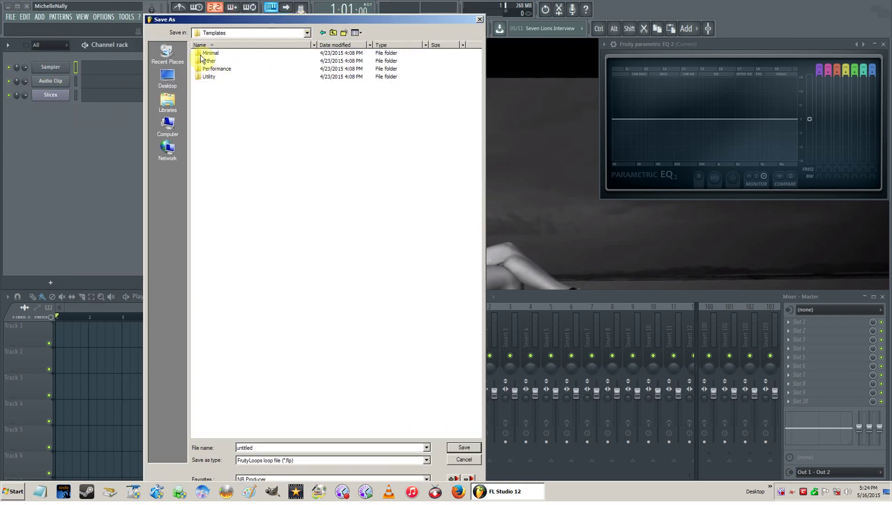
{"action": "left_click", "coordinate": [198, 54]}
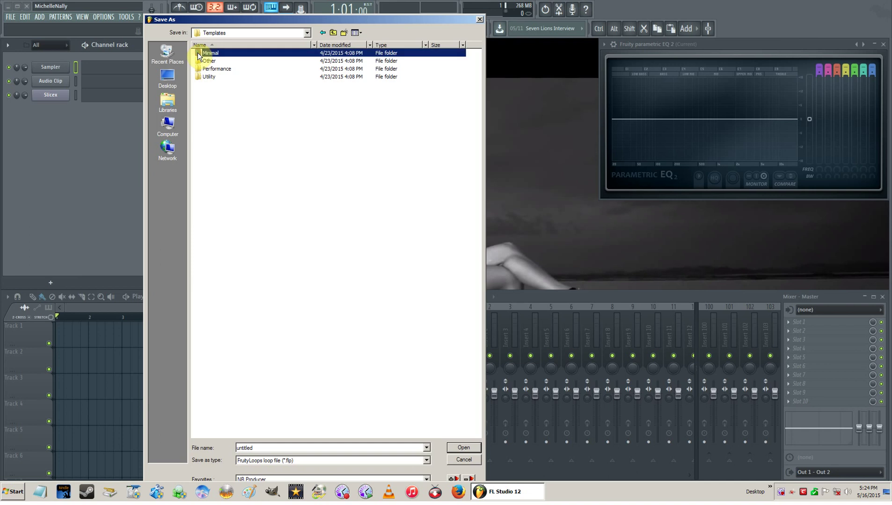
{"action": "double_click", "coordinate": [198, 54]}
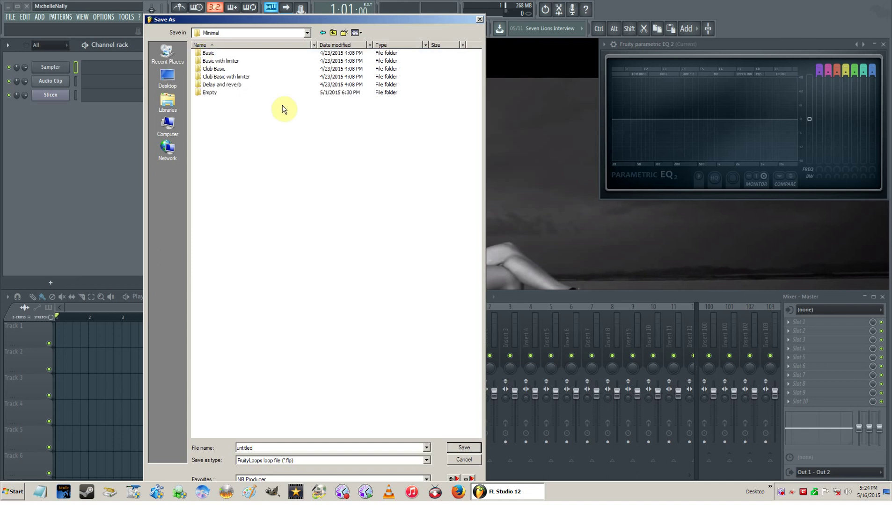
{"action": "double_click", "coordinate": [198, 93]}
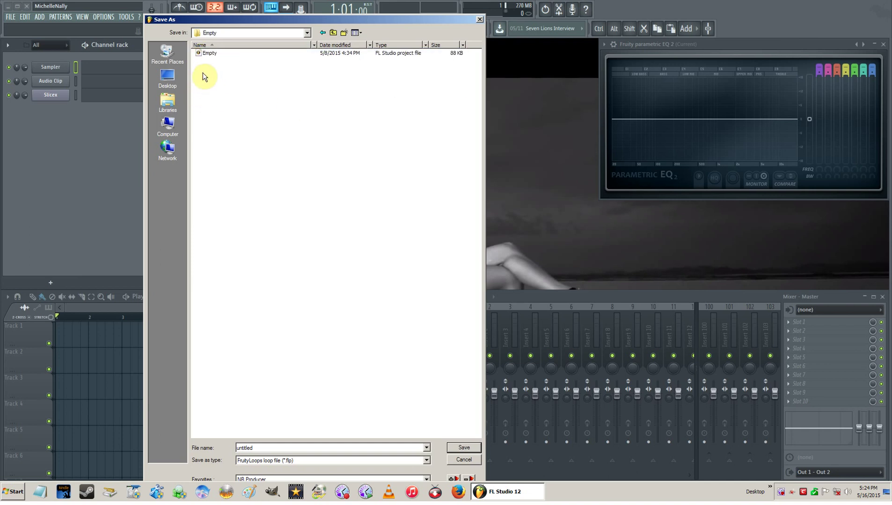
{"action": "left_click", "coordinate": [198, 52]}
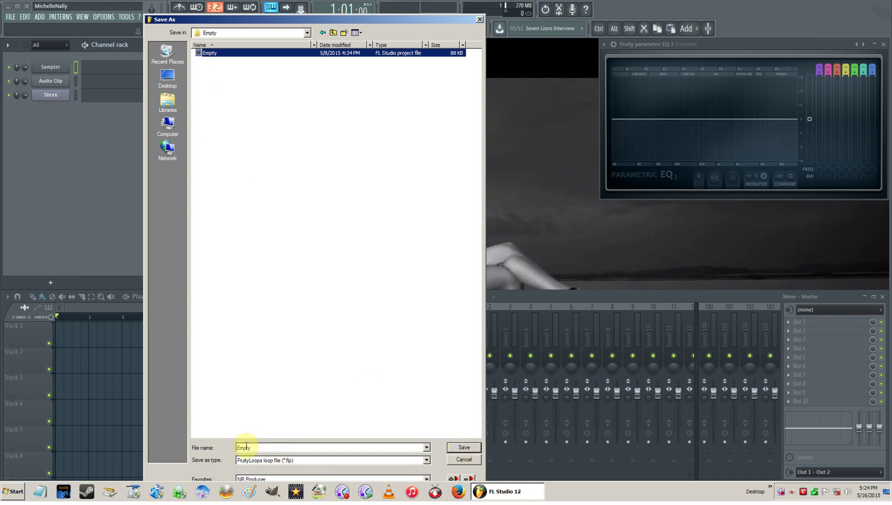
{"action": "left_click", "coordinate": [463, 448]}
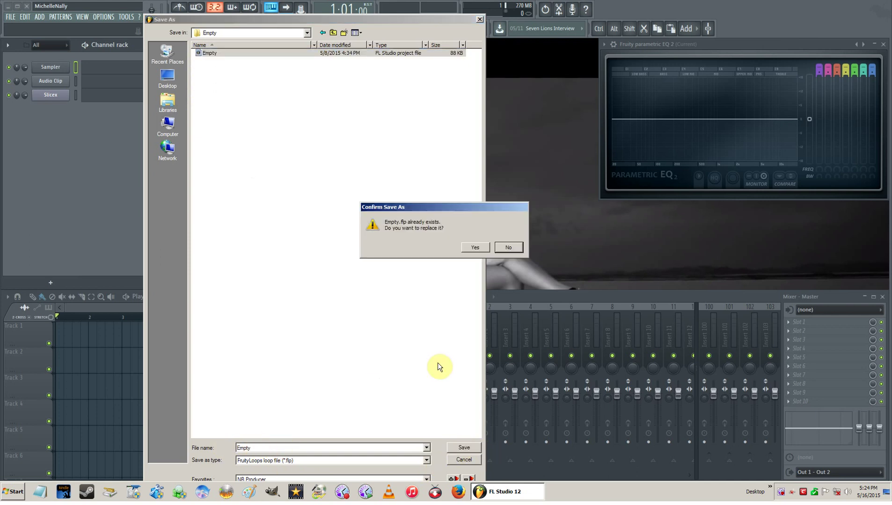
{"action": "left_click", "coordinate": [476, 248]}
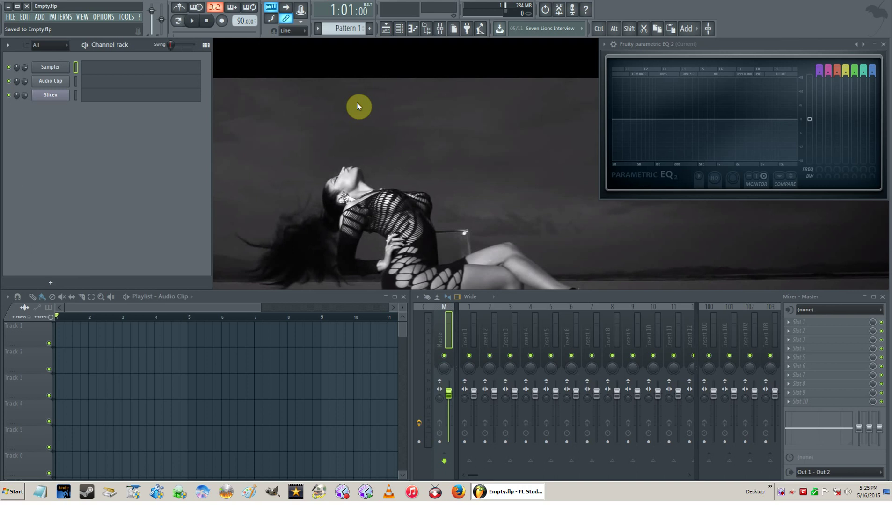
Step: Load the Empty template from the Minimal category as a new project and close the program
{"action": "left_click", "coordinate": [11, 17]}
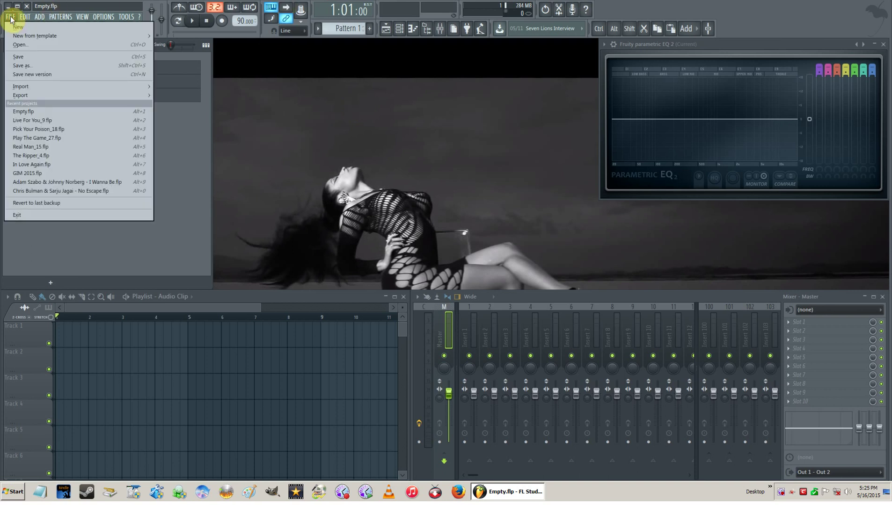
{"action": "mouse_move", "coordinate": [39, 34]}
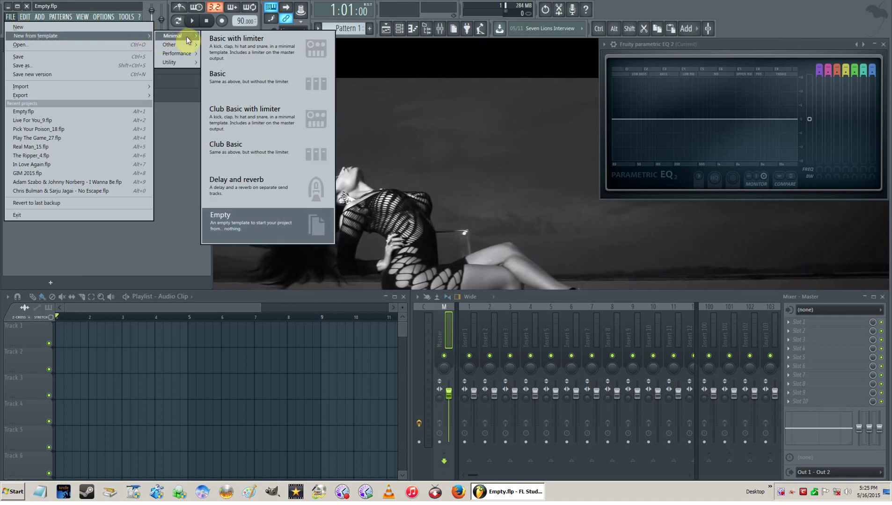
{"action": "left_click", "coordinate": [263, 224]}
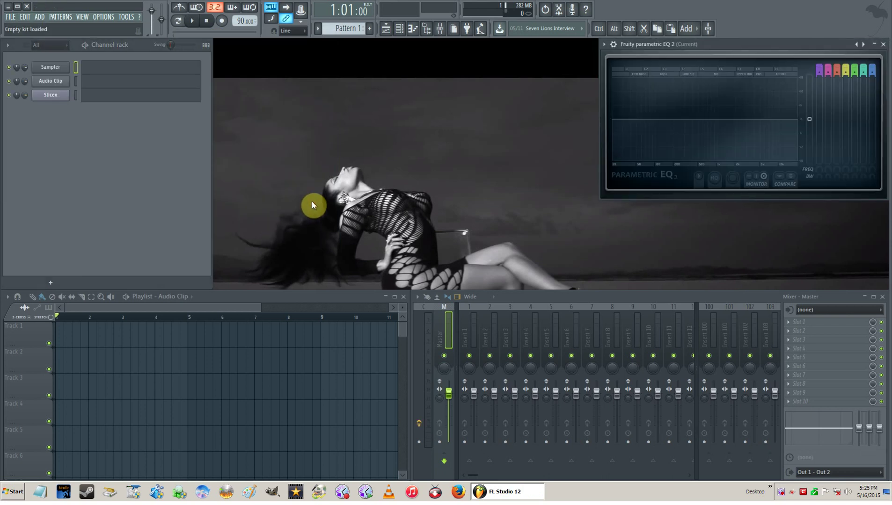
{"action": "left_click", "coordinate": [28, 6]}
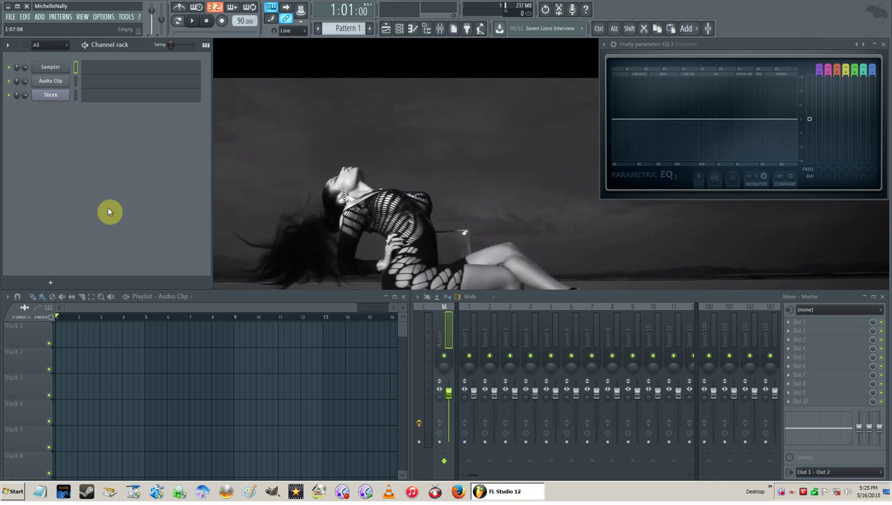
Step: Check the Sampler, Audio Clip and Slicex channel settings one after another, leaving all their windows closed
{"action": "left_click", "coordinate": [50, 68]}
{"action": "left_click", "coordinate": [50, 80]}
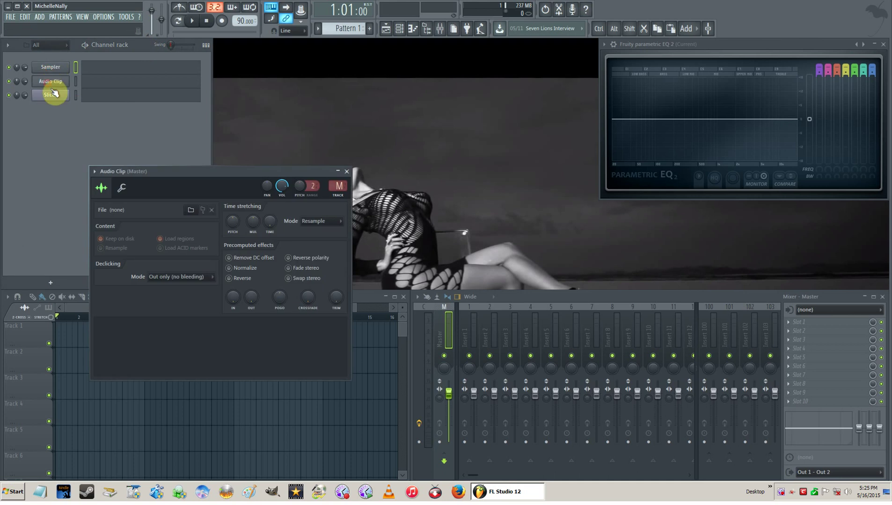
{"action": "left_click", "coordinate": [51, 95]}
{"action": "left_click", "coordinate": [50, 95]}
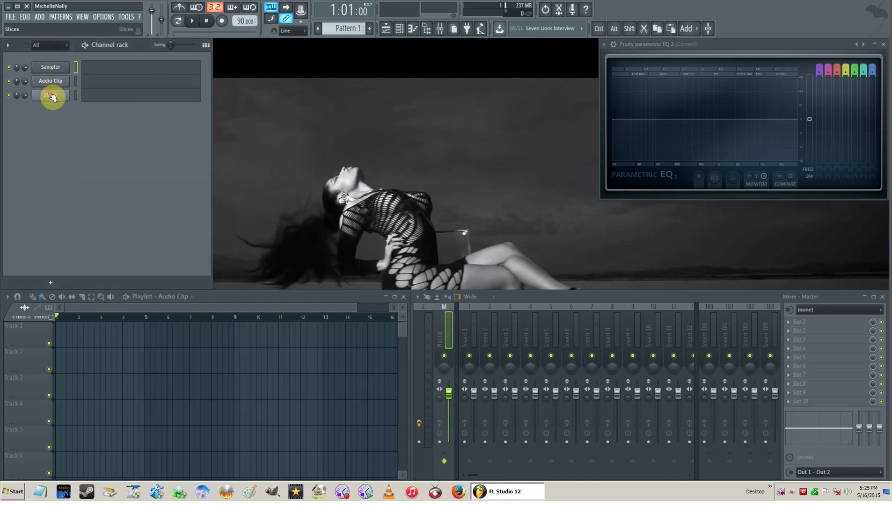
{"action": "left_click", "coordinate": [50, 68]}
{"action": "left_click", "coordinate": [50, 67]}
Step: Add a Sytrus channel, move its window clear of the channel rack and leave the plugin window closed
{"action": "left_click", "coordinate": [52, 283]}
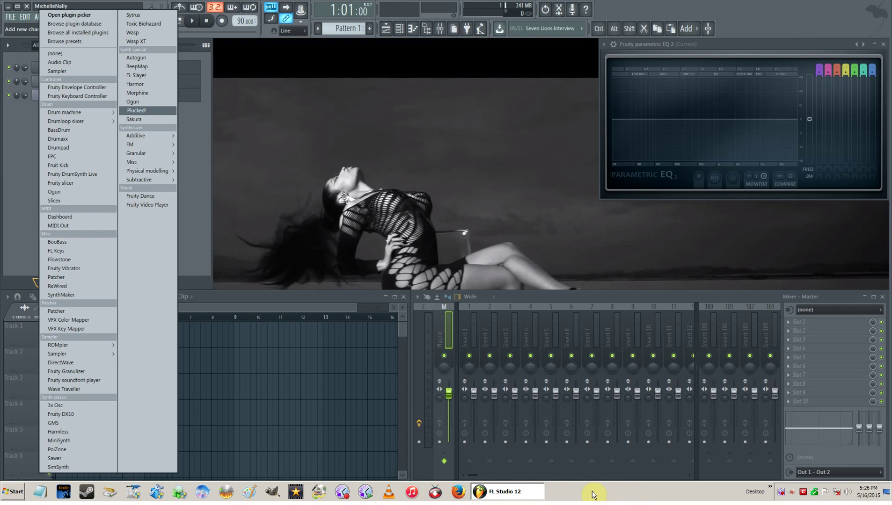
{"action": "left_click", "coordinate": [146, 18]}
{"action": "left_click_drag", "start_coordinate": [143, 90], "coordinate": [432, 56]}
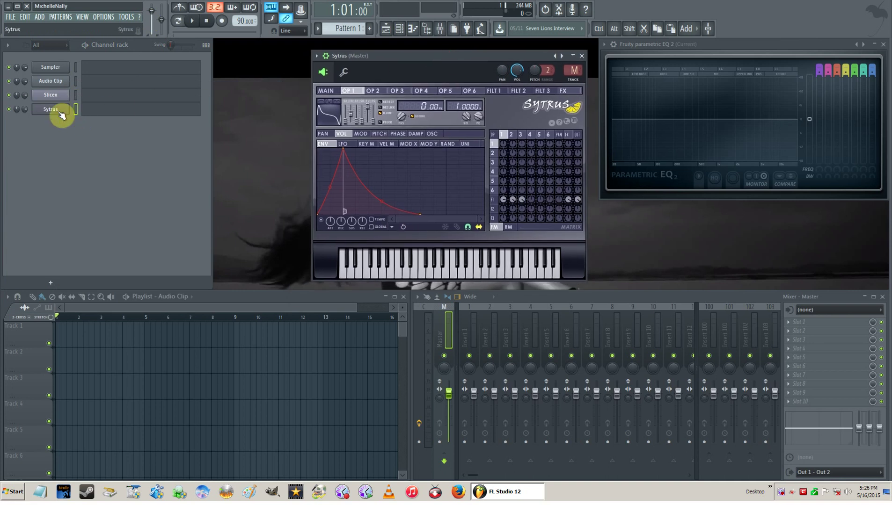
{"action": "left_click", "coordinate": [51, 110]}
{"action": "left_click", "coordinate": [50, 110]}
{"action": "left_click", "coordinate": [51, 110]}
Step: Add a PoiZone channel and move its window below the channel list
{"action": "left_click", "coordinate": [50, 283]}
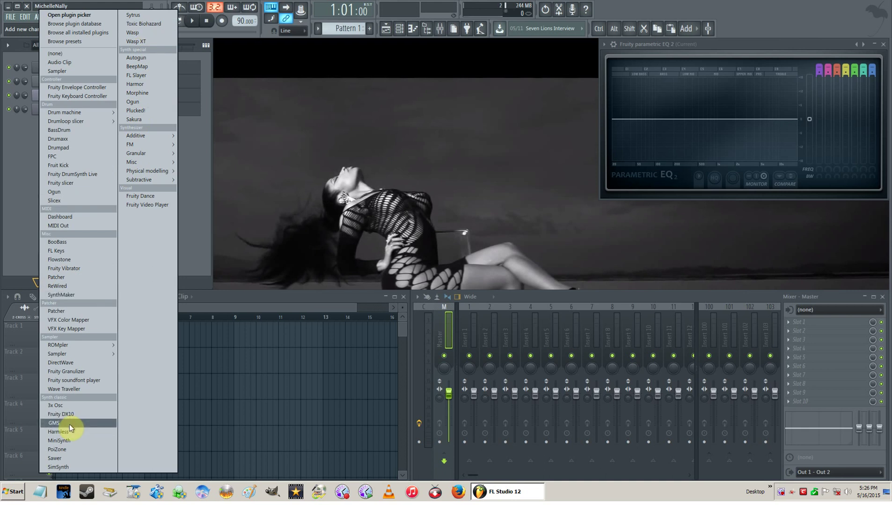
{"action": "left_click", "coordinate": [67, 450]}
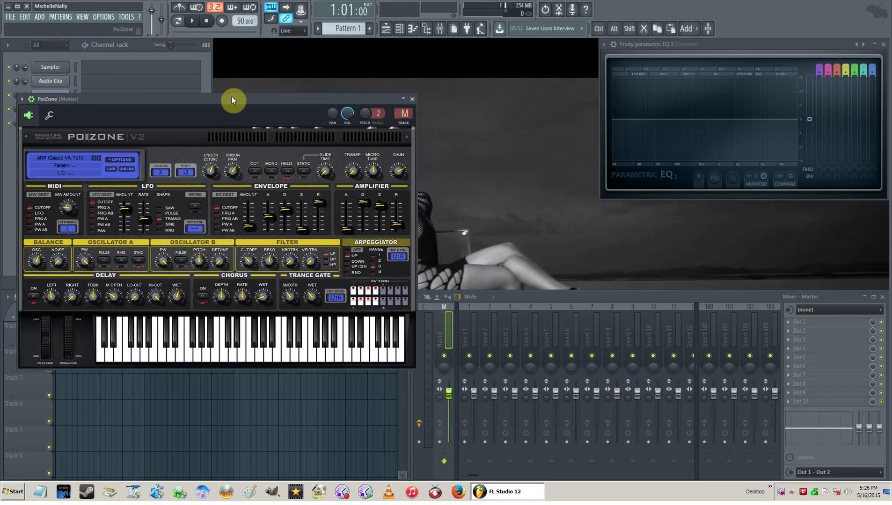
{"action": "left_click_drag", "start_coordinate": [233, 99], "coordinate": [352, 86]}
{"action": "left_click_drag", "start_coordinate": [337, 169], "coordinate": [235, 185]}
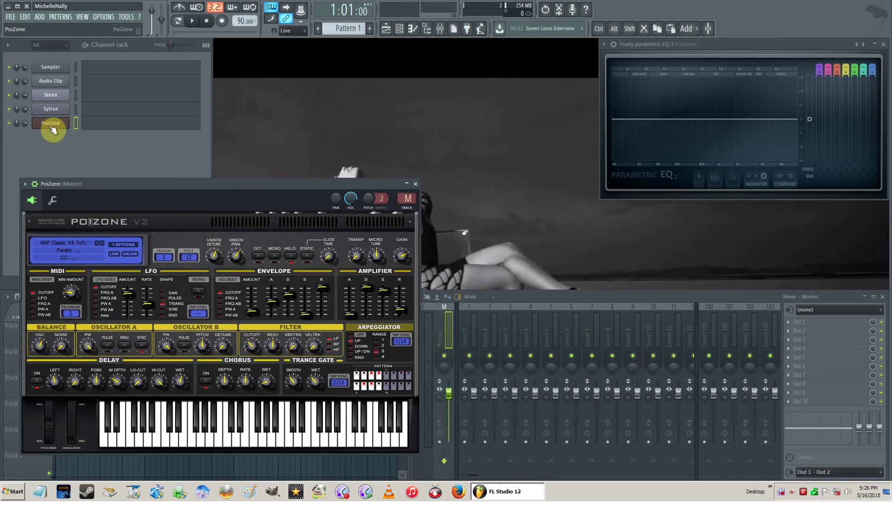
Step: Reopen the Sytrus window, place it beside PoiZone and shift the PoiZone window slightly upward
{"action": "left_click", "coordinate": [52, 110]}
{"action": "left_click_drag", "start_coordinate": [453, 60], "coordinate": [574, 62]}
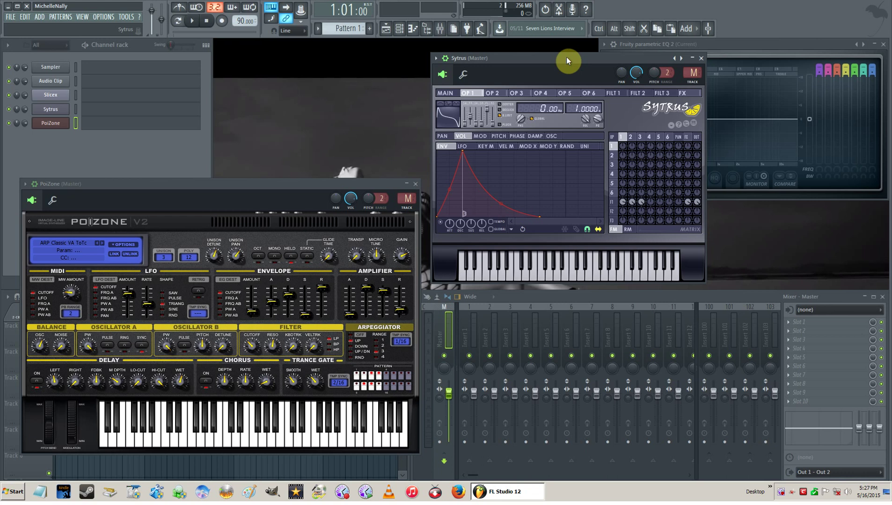
{"action": "mouse_move", "coordinate": [567, 56]}
{"action": "left_mouse_down"}
{"action": "mouse_move", "coordinate": [593, 59]}
{"action": "mouse_move", "coordinate": [577, 59]}
{"action": "left_mouse_up"}
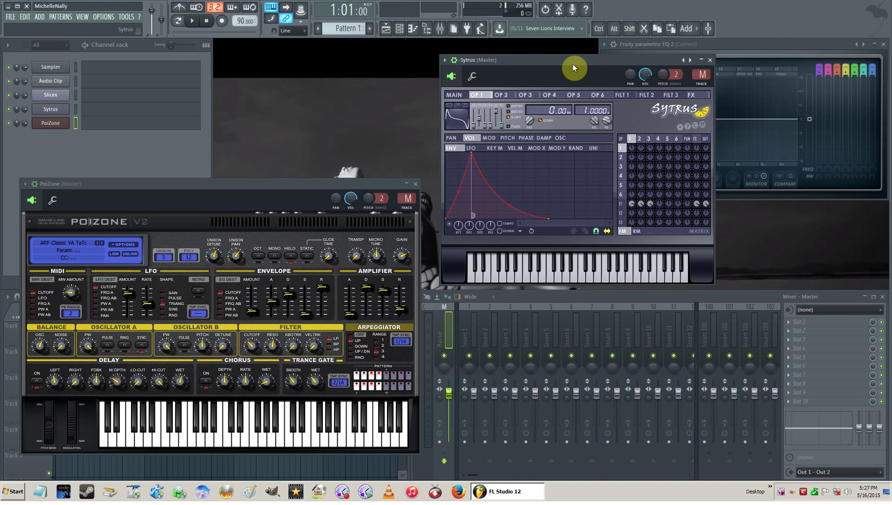
{"action": "left_click_drag", "start_coordinate": [206, 182], "coordinate": [207, 154]}
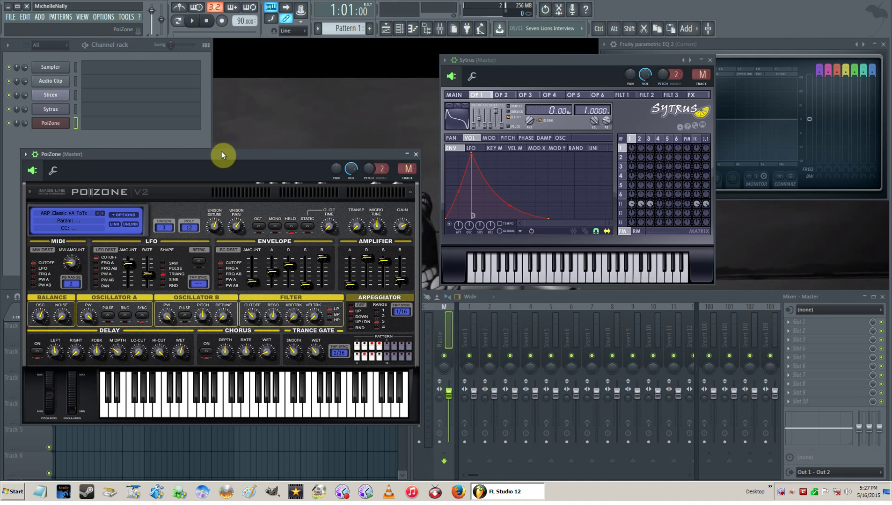
Step: Audition several notes on PoiZone, nudging its window and moving the Sytrus window down off the parametric EQ
{"action": "key", "text": "n"}
{"action": "left_click_drag", "start_coordinate": [218, 154], "coordinate": [215, 146]}
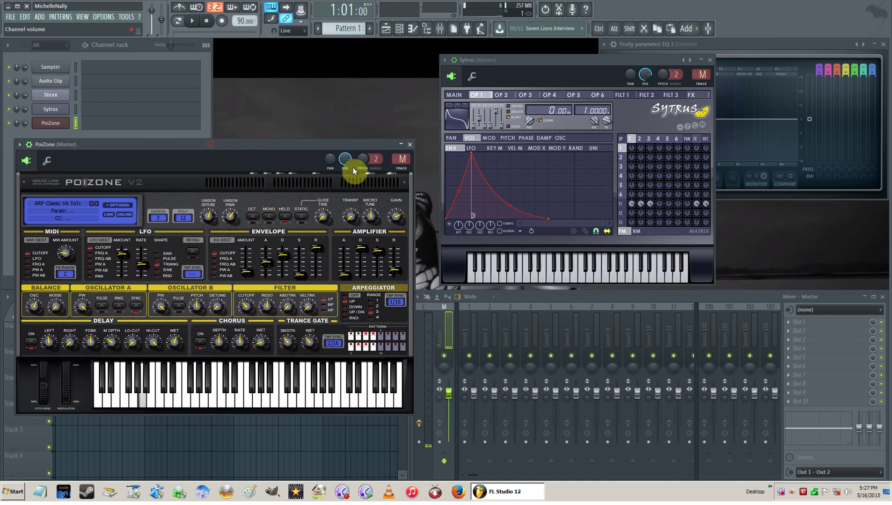
{"action": "mouse_move", "coordinate": [249, 389]}
{"action": "left_mouse_down"}
{"action": "mouse_move", "coordinate": [180, 394]}
{"action": "mouse_move", "coordinate": [255, 395]}
{"action": "left_mouse_up"}
{"action": "left_click", "coordinate": [224, 398]}
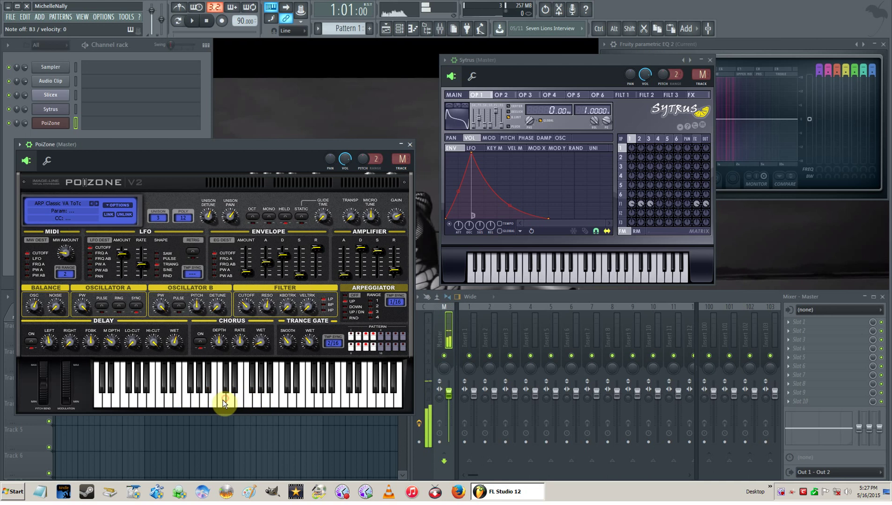
{"action": "left_click_drag", "start_coordinate": [604, 61], "coordinate": [589, 203]}
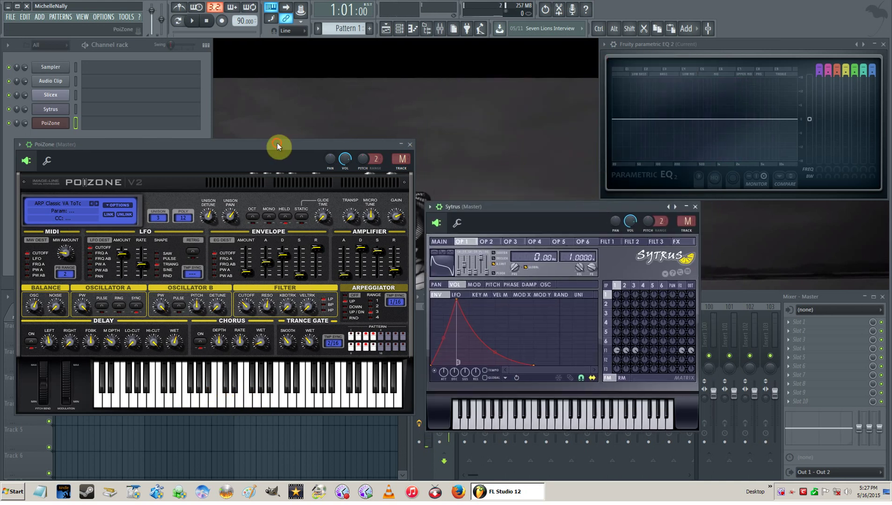
{"action": "left_click", "coordinate": [176, 394]}
{"action": "left_click", "coordinate": [153, 400]}
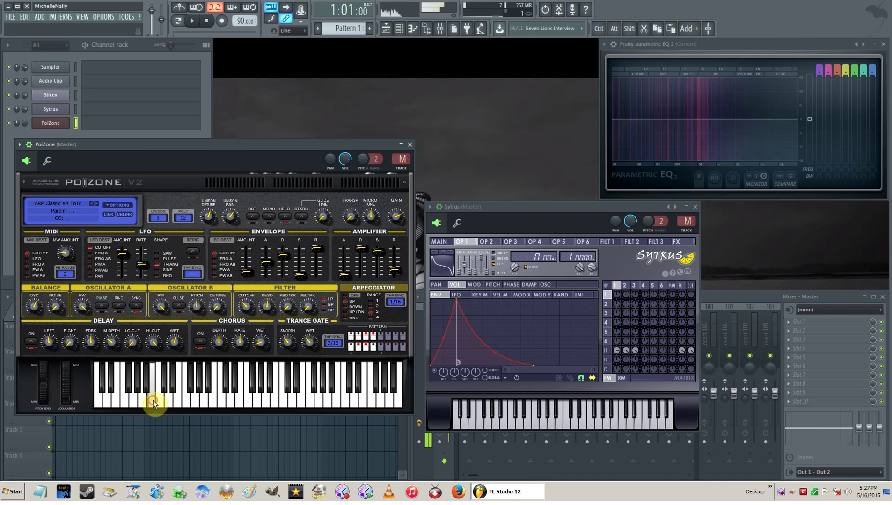
Step: Load the BAS Big Bottom ToTc preset from the Default bank of PoiZone's presets library
{"action": "left_click", "coordinate": [65, 206]}
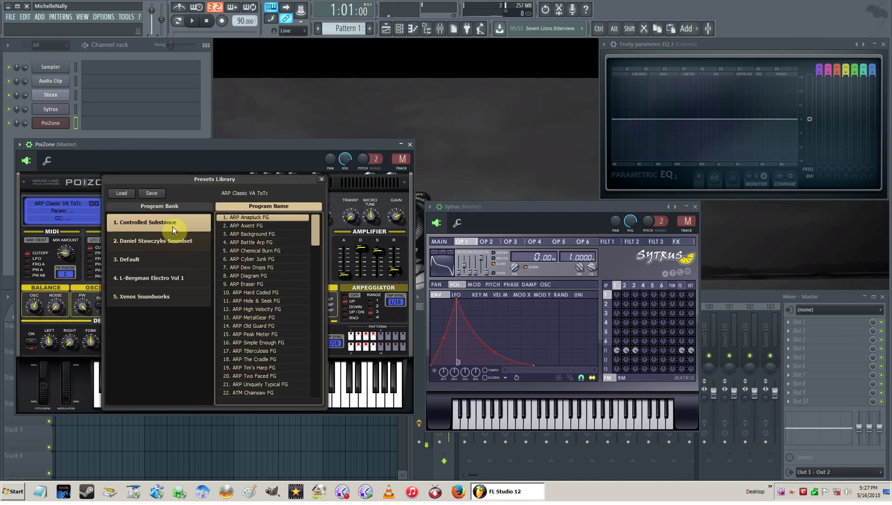
{"action": "left_click", "coordinate": [150, 262]}
{"action": "scroll", "coordinate": [264, 337], "scroll_direction": "down", "scroll_amount": 1}
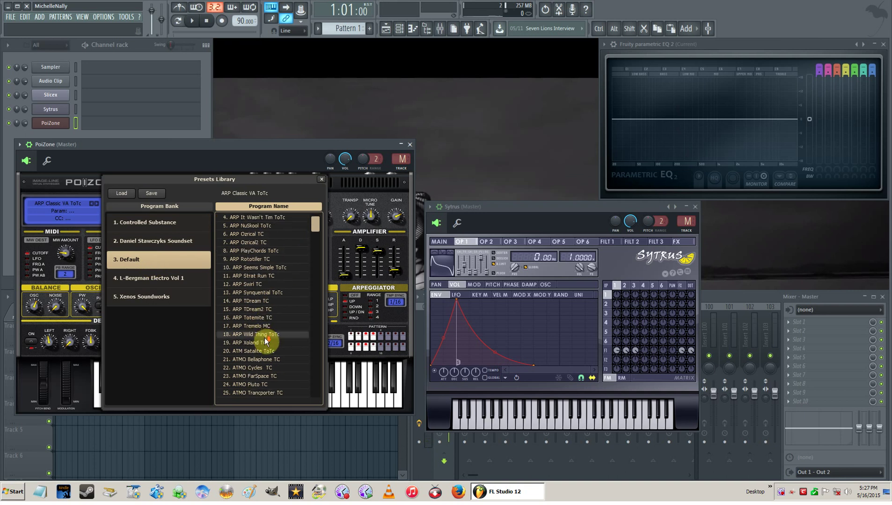
{"action": "scroll", "coordinate": [265, 341], "scroll_direction": "down", "scroll_amount": 3}
{"action": "left_click", "coordinate": [261, 342]}
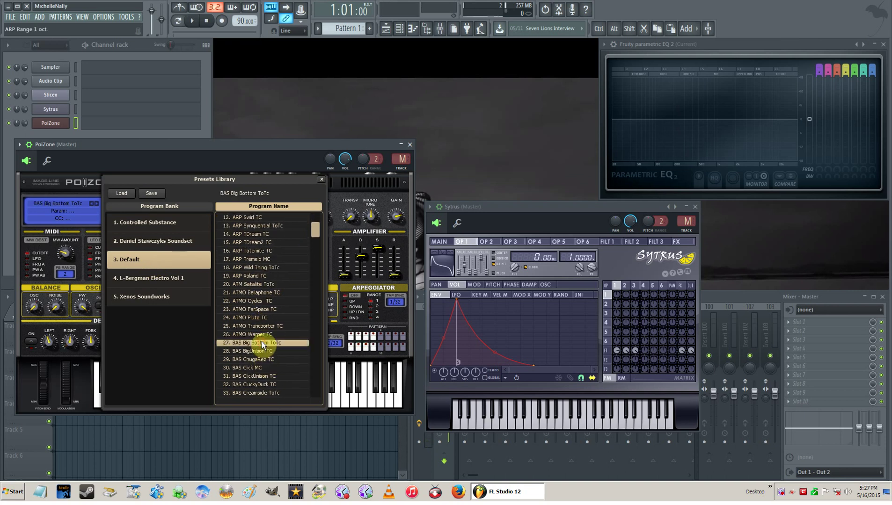
{"action": "double_click", "coordinate": [262, 342]}
Step: Audition the loaded PoiZone bass preset with several different notes on its keyboard
{"action": "left_click", "coordinate": [232, 399]}
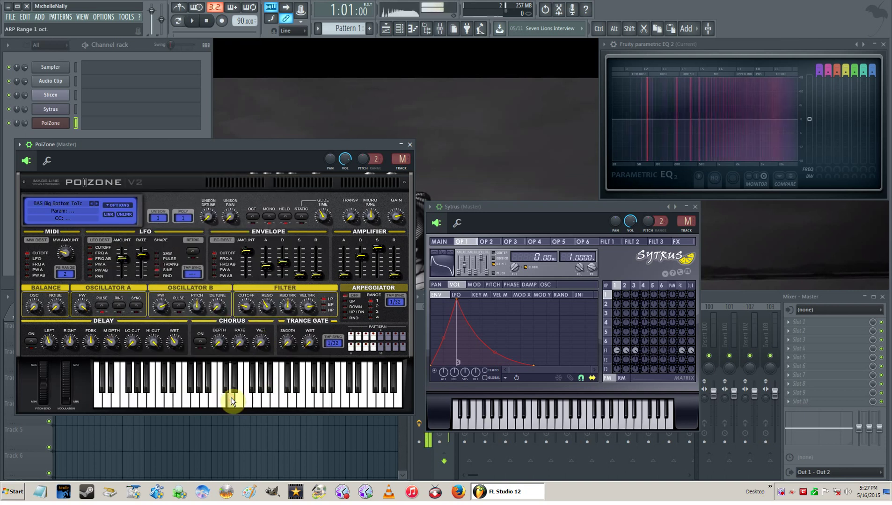
{"action": "left_click", "coordinate": [210, 401]}
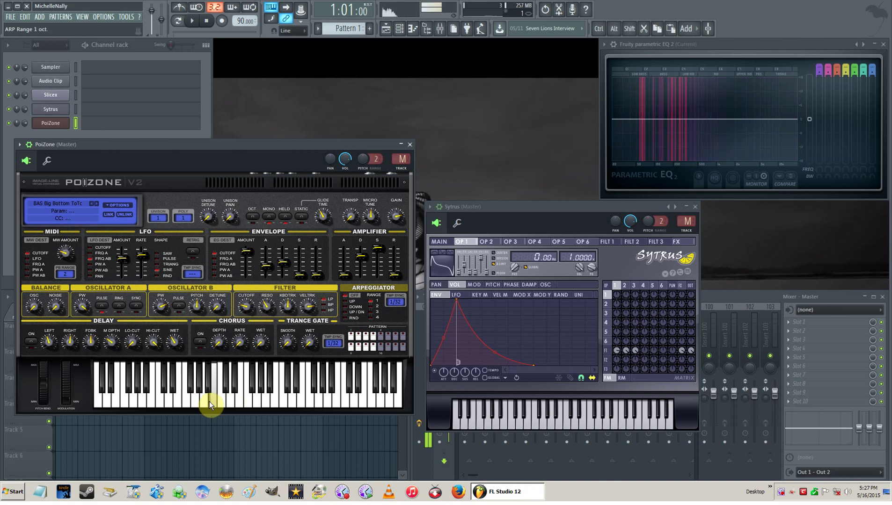
{"action": "left_click", "coordinate": [259, 402]}
{"action": "left_click", "coordinate": [214, 401]}
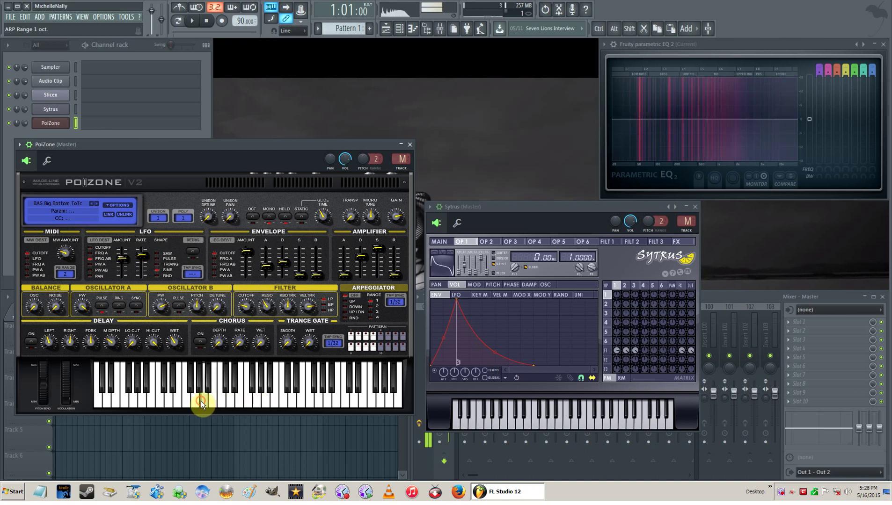
{"action": "left_click", "coordinate": [192, 402]}
Step: Shift the Sytrus window slightly, load its Super preset from the Bass category and play a note
{"action": "left_click", "coordinate": [516, 208]}
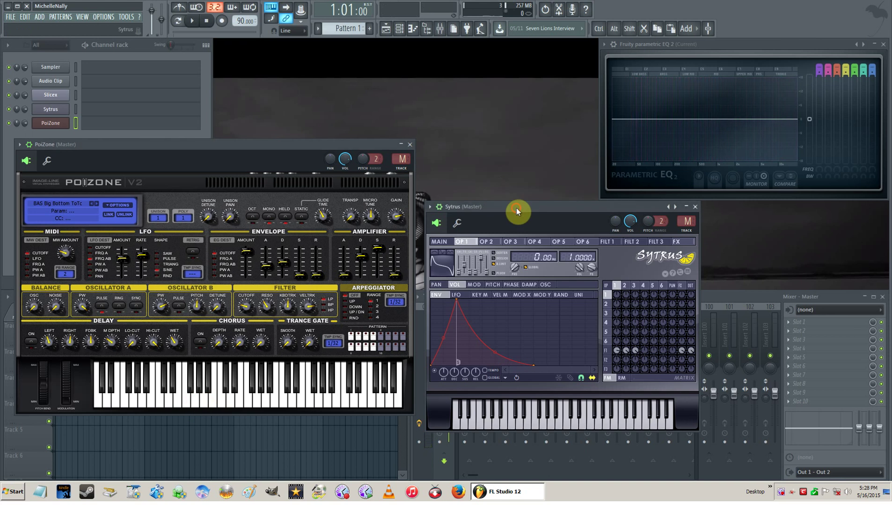
{"action": "left_click_drag", "start_coordinate": [518, 207], "coordinate": [517, 210]}
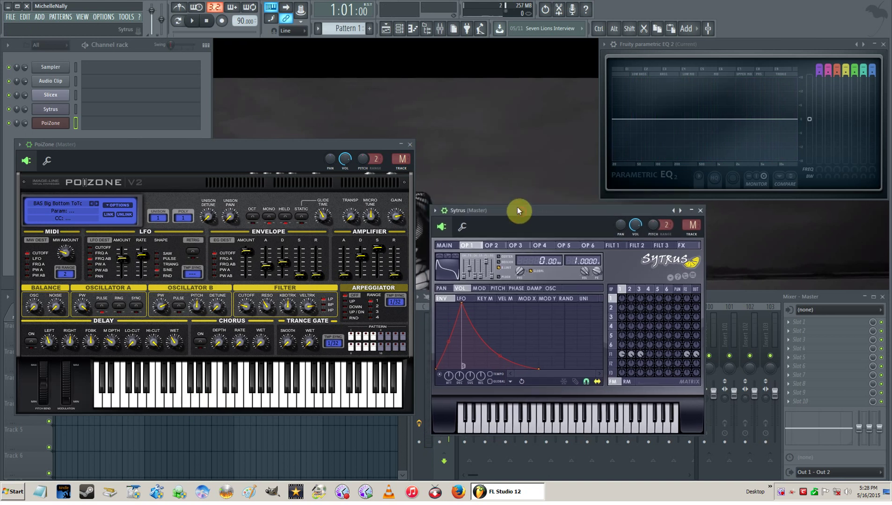
{"action": "left_click", "coordinate": [682, 211]}
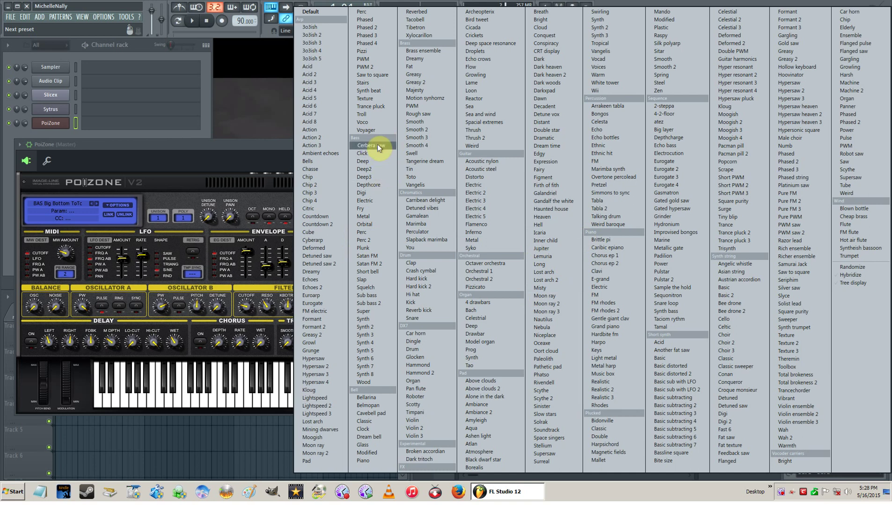
{"action": "left_click", "coordinate": [375, 311]}
{"action": "left_click", "coordinate": [544, 426]}
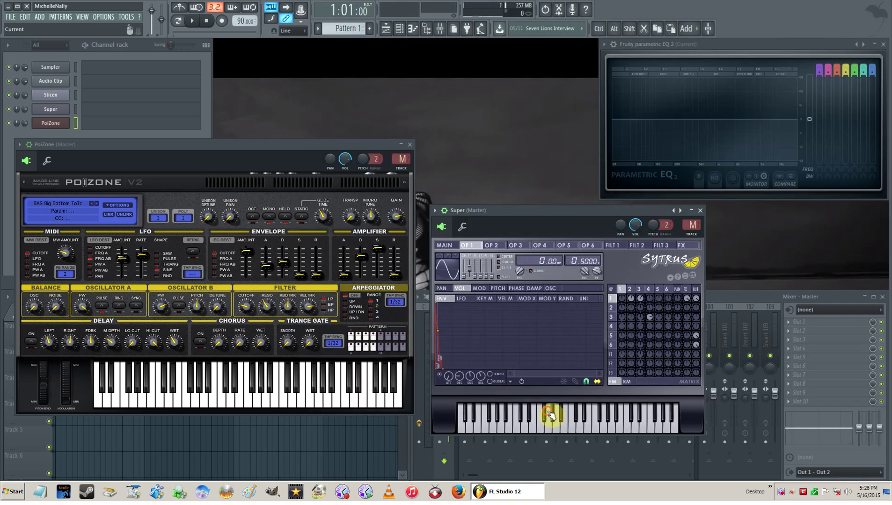
Step: Play more notes on the Super preset in Sytrus, then load the Cerbera saw preset from the Bass category and audition it
{"action": "left_click", "coordinate": [492, 426]}
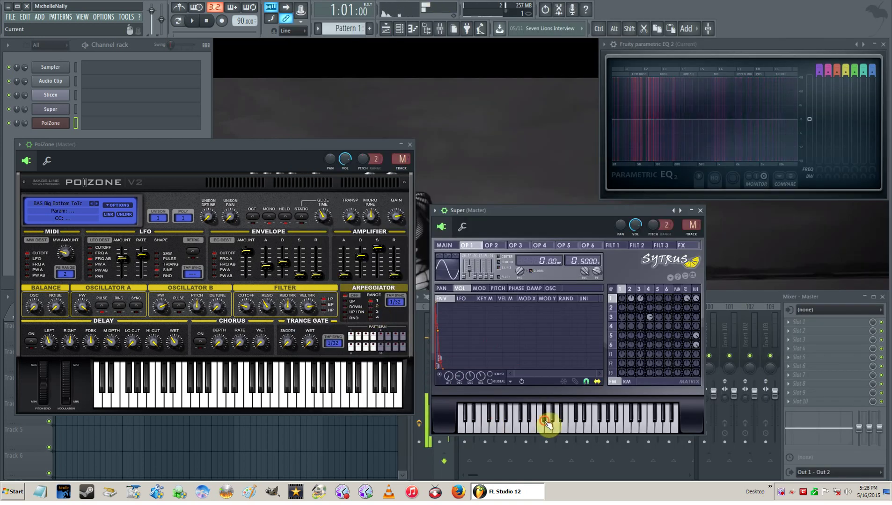
{"action": "left_click", "coordinate": [548, 424]}
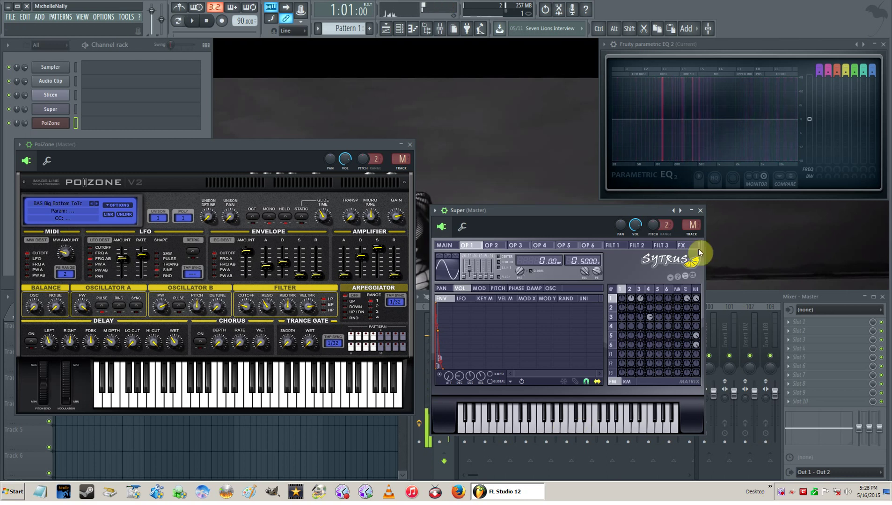
{"action": "left_click", "coordinate": [682, 212]}
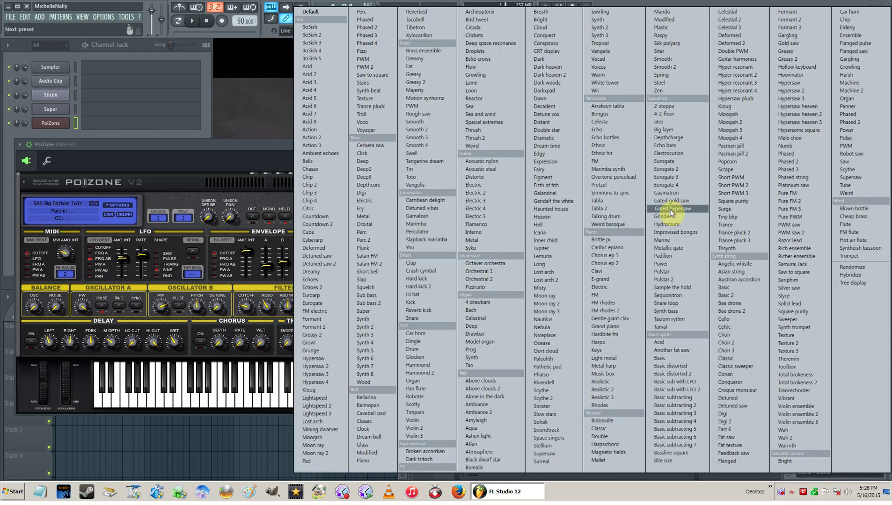
{"action": "left_click", "coordinate": [376, 147]}
{"action": "left_click", "coordinate": [554, 423]}
{"action": "left_click", "coordinate": [570, 423]}
{"action": "left_click", "coordinate": [530, 426]}
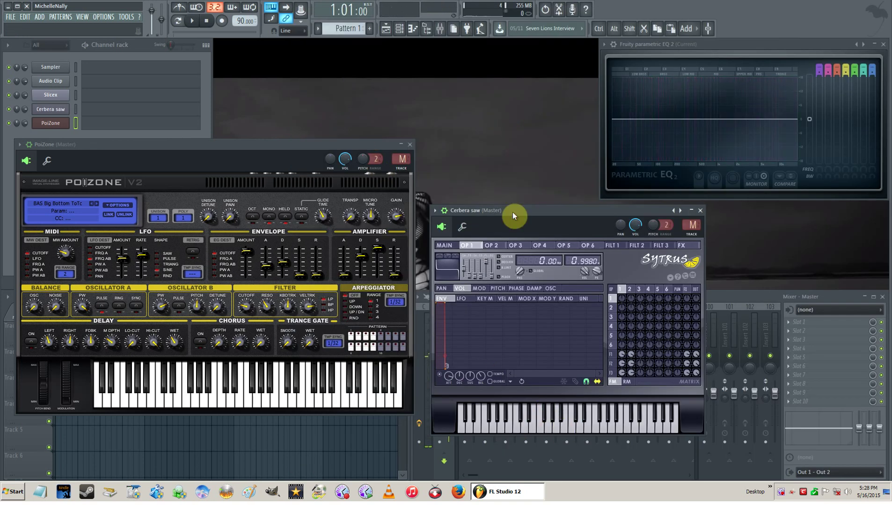
Step: Move the Sytrus window up a little, collapse and restore the PoiZone window, and shift it slightly
{"action": "left_click", "coordinate": [529, 202]}
{"action": "left_click_drag", "start_coordinate": [543, 218], "coordinate": [349, 125]}
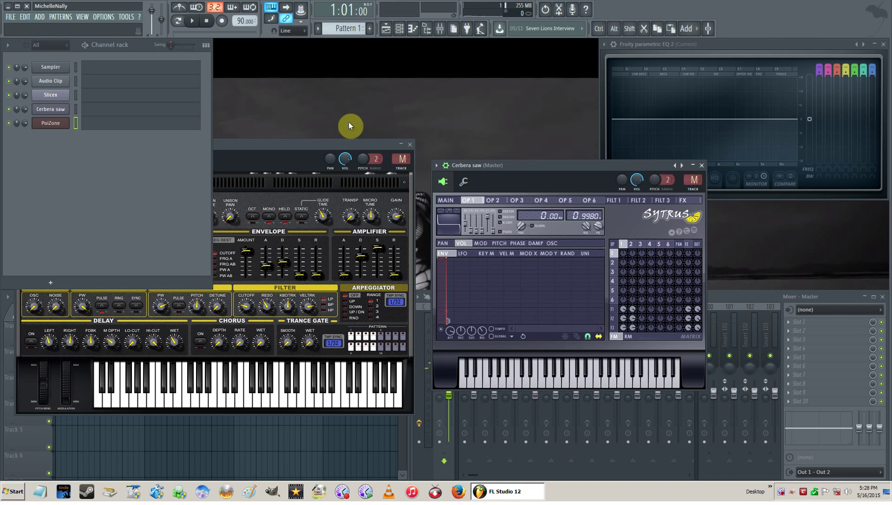
{"action": "double_click", "coordinate": [257, 144]}
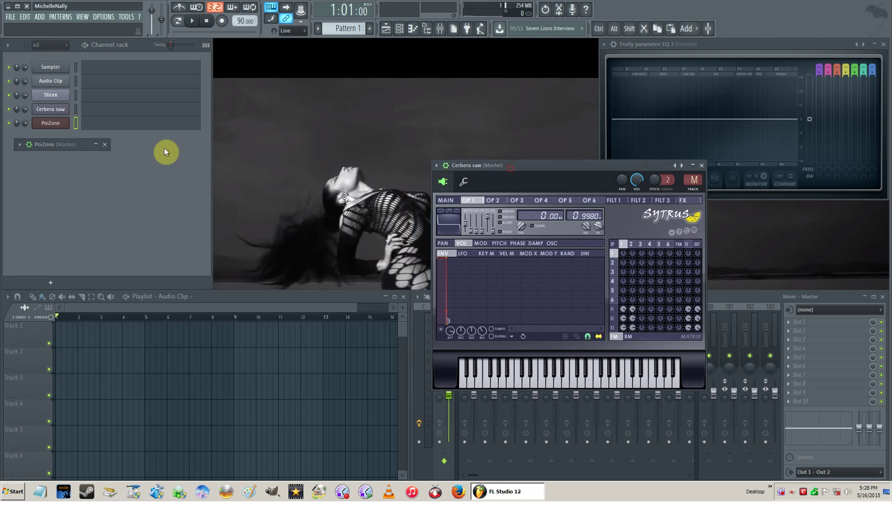
{"action": "double_click", "coordinate": [57, 144]}
{"action": "left_click_drag", "start_coordinate": [159, 151], "coordinate": [165, 158]}
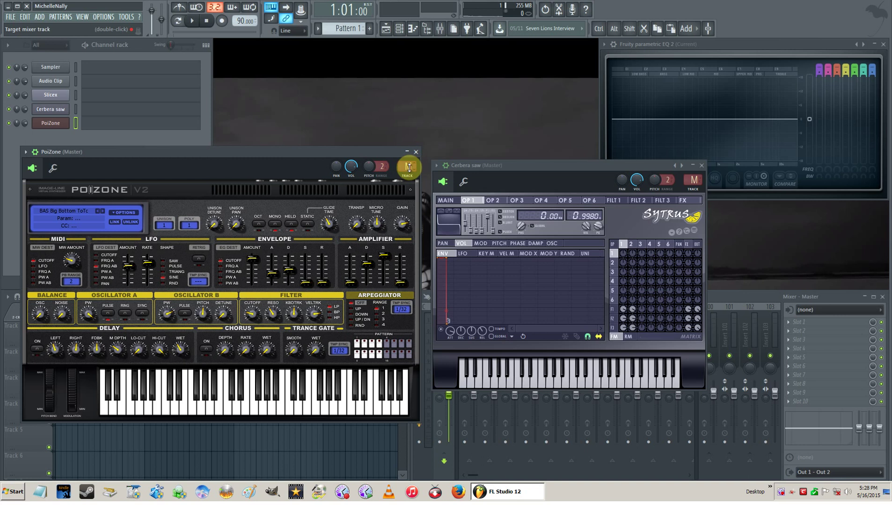
Step: Route PoiZone to mixer track 5 and the Cerbera saw Sytrus channel to mixer track 6
{"action": "mouse_move", "coordinate": [408, 167]}
{"action": "left_mouse_down"}
{"action": "mouse_move", "coordinate": [408, 157]}
{"action": "mouse_move", "coordinate": [408, 167]}
{"action": "left_mouse_up"}
{"action": "left_click_drag", "start_coordinate": [694, 179], "coordinate": [693, 171]}
Step: Rearrange the PoiZone and Sytrus windows so they sit apart and the parametric EQ is uncovered
{"action": "left_click_drag", "start_coordinate": [558, 170], "coordinate": [625, 86]}
{"action": "mouse_move", "coordinate": [697, 77]}
{"action": "left_mouse_down"}
{"action": "mouse_move", "coordinate": [678, 68]}
{"action": "mouse_move", "coordinate": [682, 76]}
{"action": "left_mouse_up"}
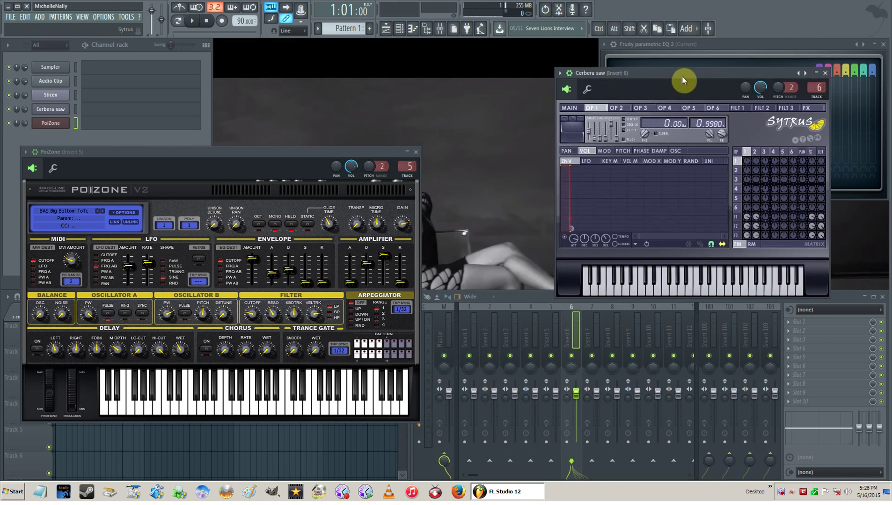
{"action": "left_click_drag", "start_coordinate": [232, 154], "coordinate": [295, 130]}
{"action": "left_click_drag", "start_coordinate": [698, 73], "coordinate": [732, 242]}
{"action": "left_click", "coordinate": [739, 47]}
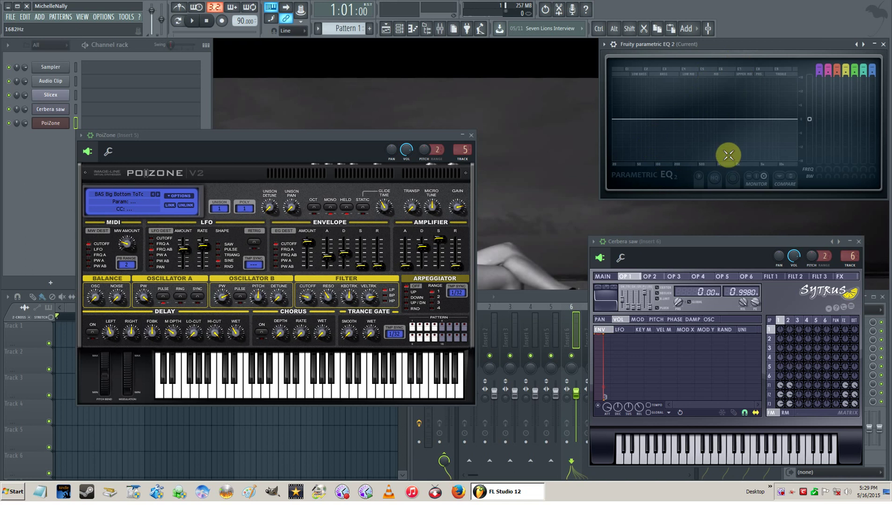
{"action": "mouse_move", "coordinate": [721, 240]}
{"action": "left_mouse_down"}
{"action": "mouse_move", "coordinate": [695, 232]}
{"action": "mouse_move", "coordinate": [724, 230]}
{"action": "left_mouse_up"}
Step: Bring the mixer forward and inspect the Current, Master and Insert 5 tracks in turn
{"action": "left_click", "coordinate": [564, 296]}
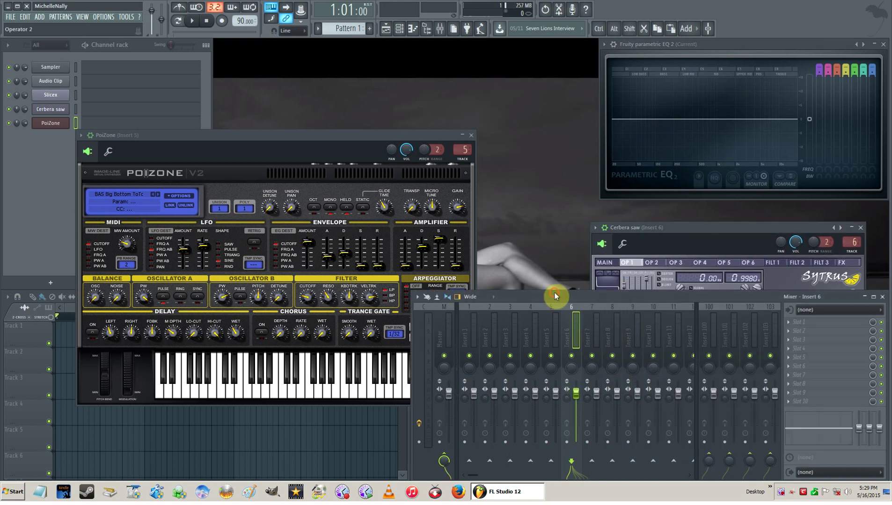
{"action": "left_click", "coordinate": [427, 327]}
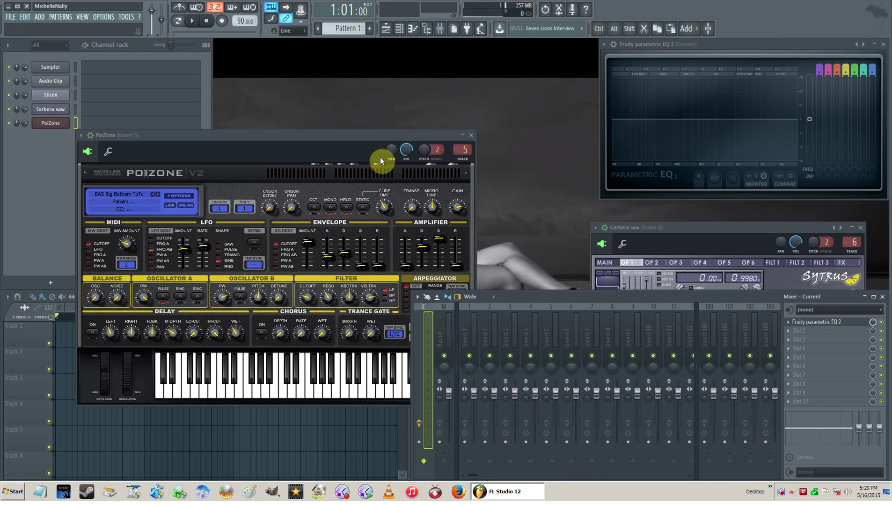
{"action": "left_click", "coordinate": [446, 326]}
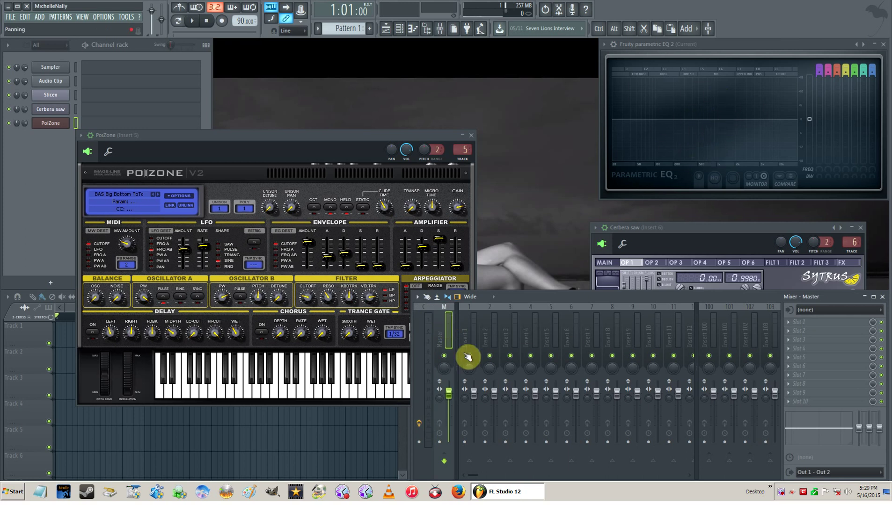
{"action": "left_click", "coordinate": [550, 330]}
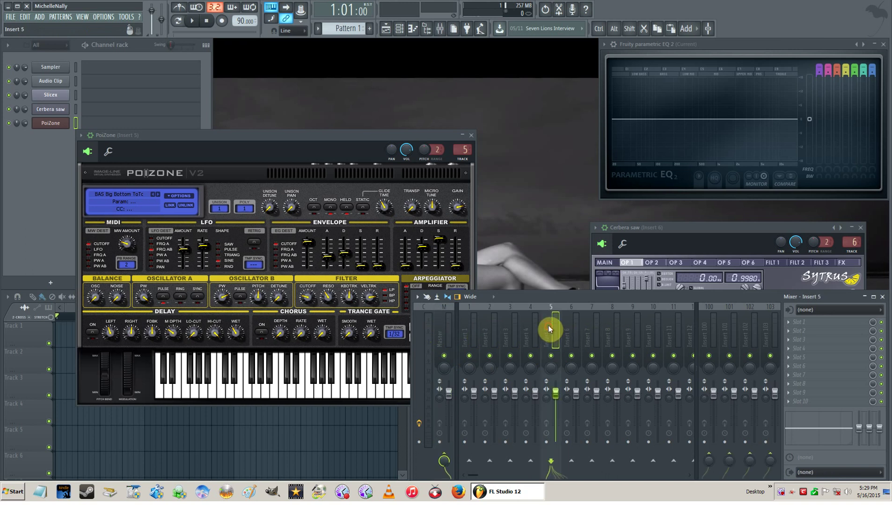
Step: Shift the PoiZone window off the mixer and play several notes to check the signal on Insert 5
{"action": "left_click", "coordinate": [293, 138]}
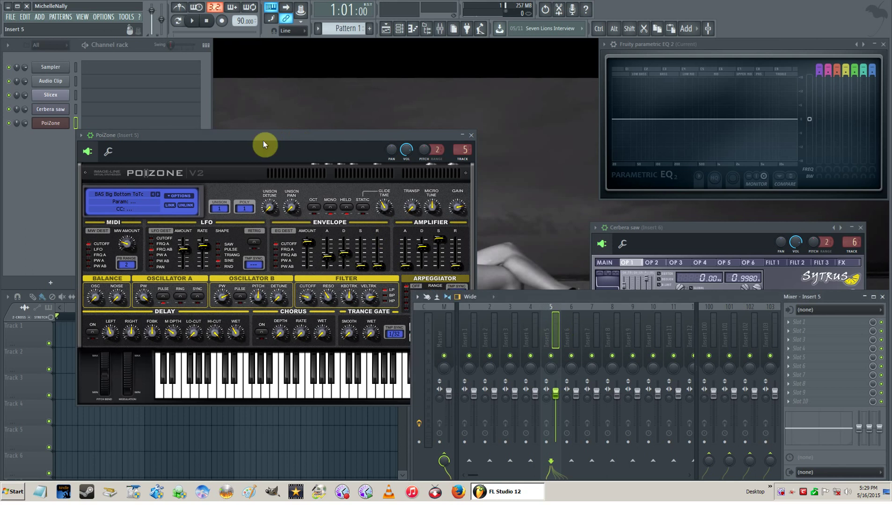
{"action": "left_click_drag", "start_coordinate": [268, 134], "coordinate": [245, 124]}
{"action": "left_click", "coordinate": [263, 365]}
{"action": "left_click", "coordinate": [226, 367]}
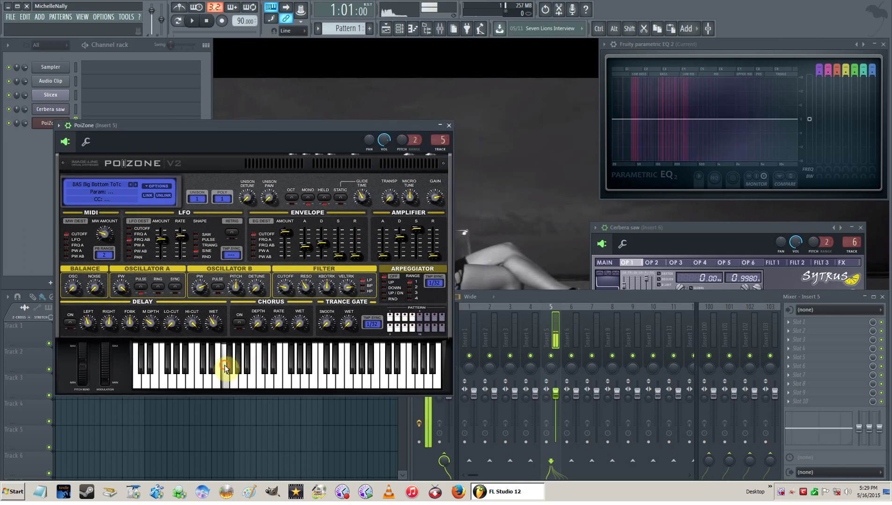
{"action": "left_click", "coordinate": [303, 365]}
{"action": "left_click", "coordinate": [263, 367]}
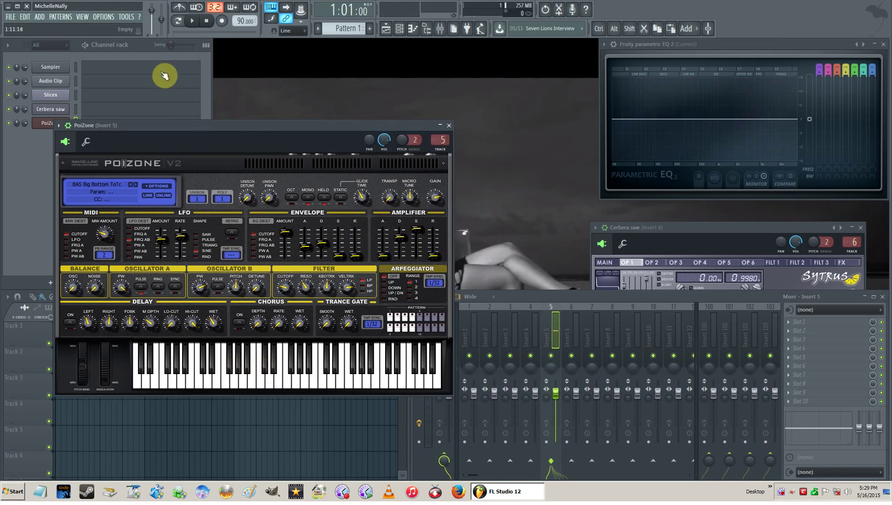
Step: Hide the Cerbera saw Sytrus window from the channel rack and play a note on PoiZone
{"action": "left_click", "coordinate": [150, 52]}
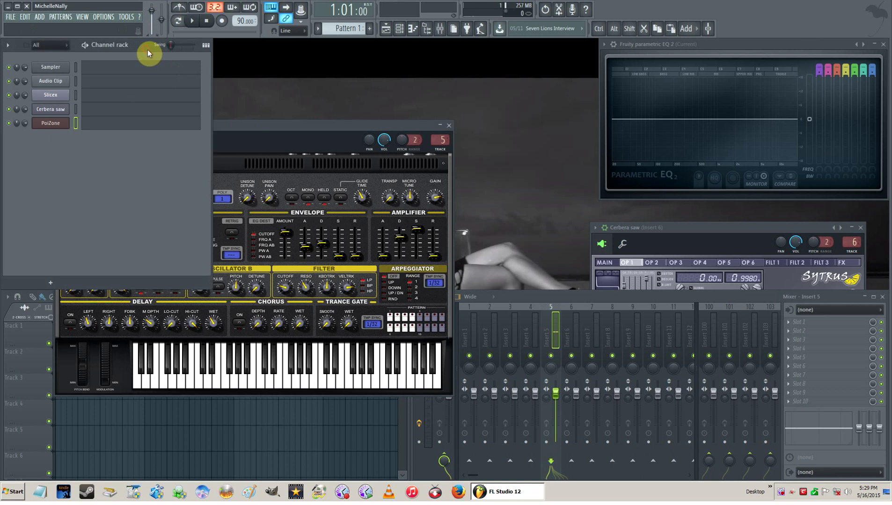
{"action": "left_click", "coordinate": [46, 110]}
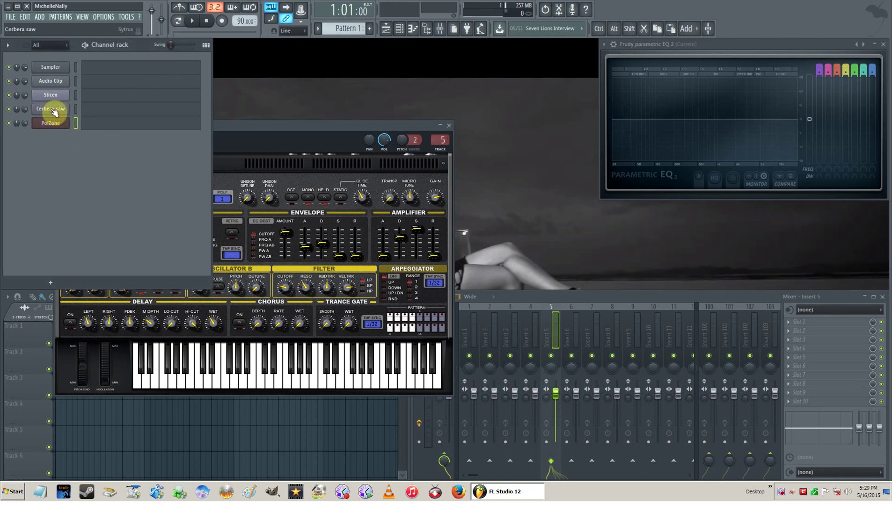
{"action": "left_click", "coordinate": [275, 359]}
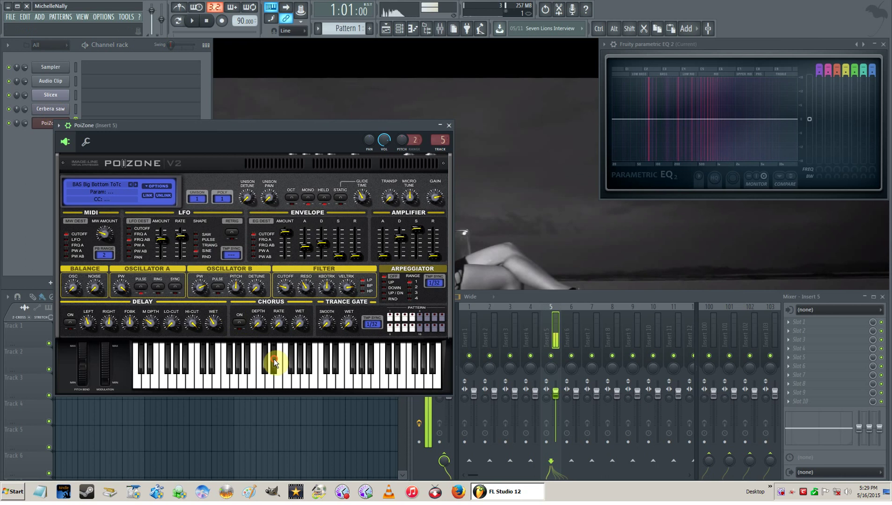
Step: Reopen the Cerbera saw Sytrus window, play a note on it and select the Insert 6 mixer track
{"action": "left_click", "coordinate": [48, 122]}
{"action": "left_click", "coordinate": [49, 111]}
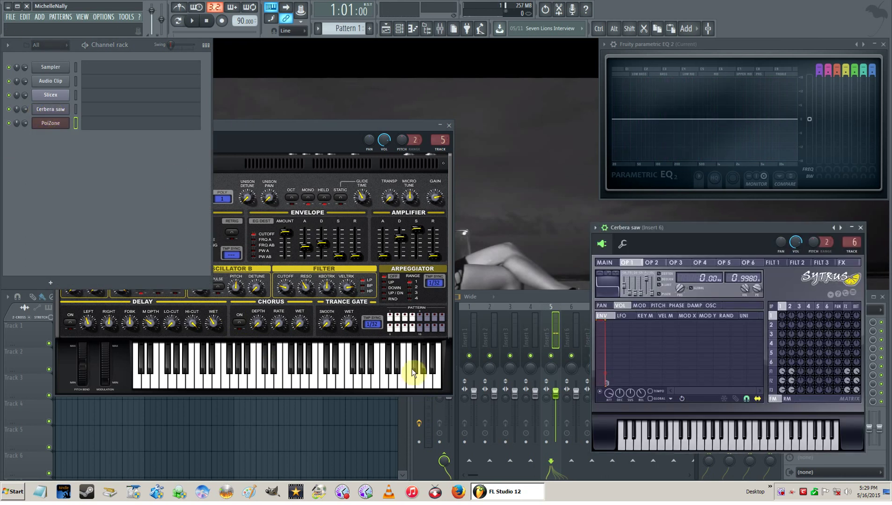
{"action": "left_click", "coordinate": [680, 441]}
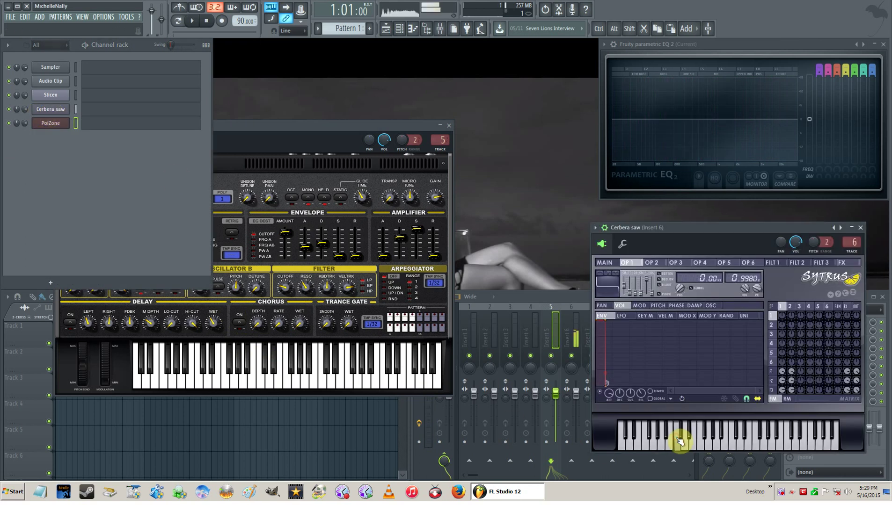
{"action": "left_click", "coordinate": [51, 110]}
{"action": "left_click", "coordinate": [51, 110]}
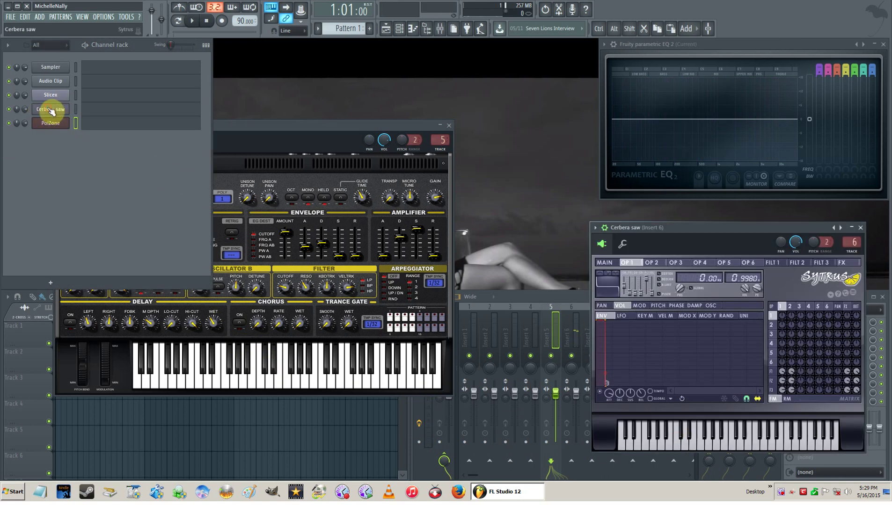
{"action": "left_click", "coordinate": [571, 324]}
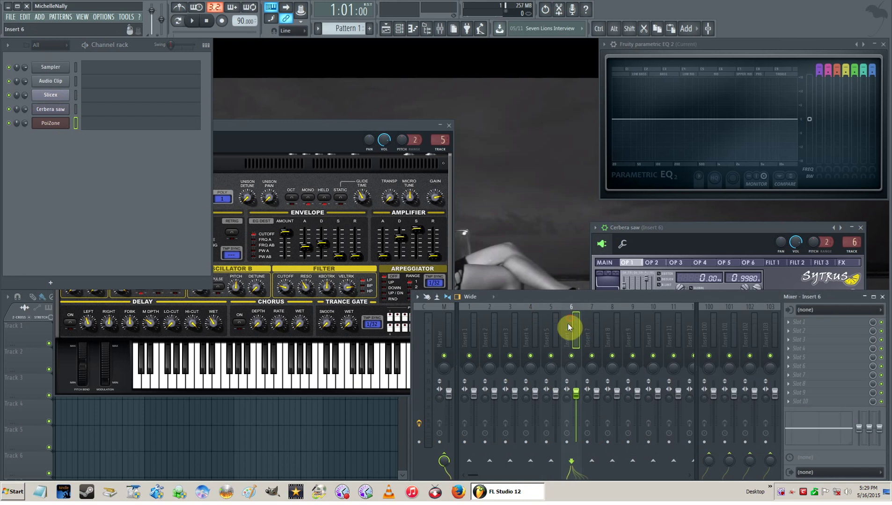
Step: Open the piano roll for the Cerbera saw channel and play G5 on its keyboard
{"action": "right_click", "coordinate": [50, 109]}
{"action": "left_click", "coordinate": [207, 85]}
{"action": "left_click", "coordinate": [158, 113]}
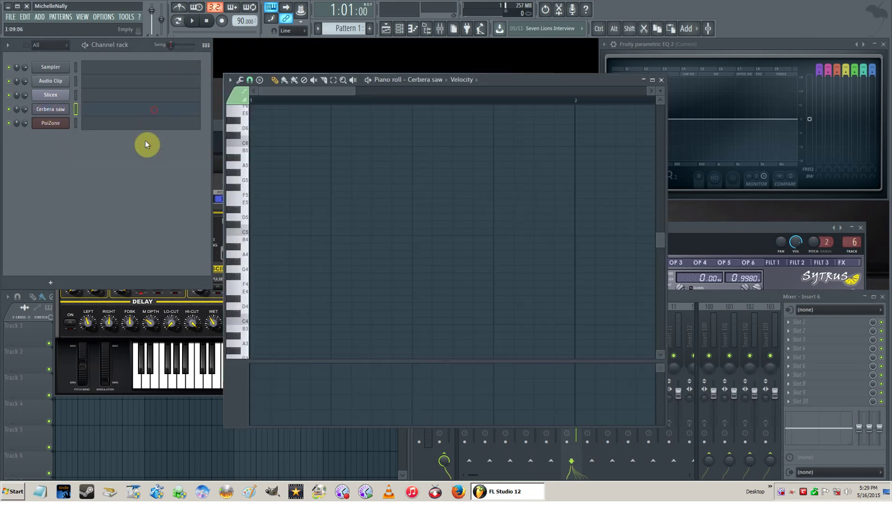
{"action": "left_click", "coordinate": [246, 183]}
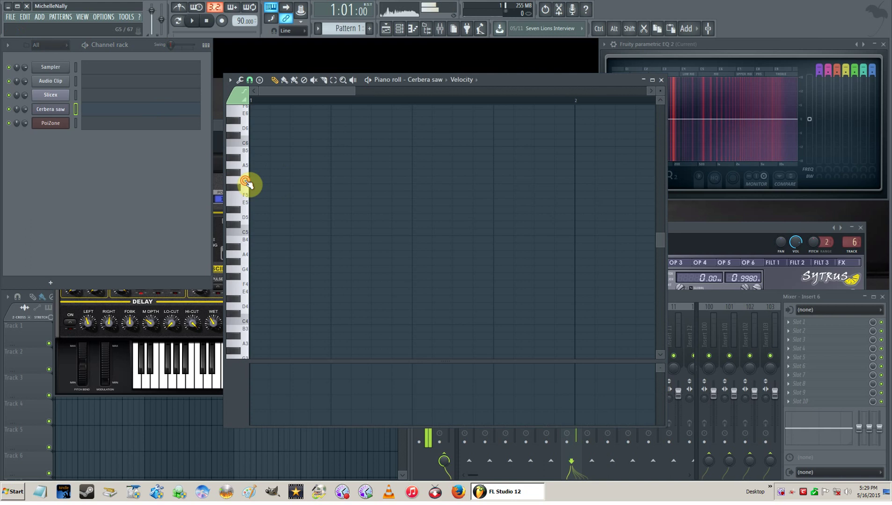
Step: Lower the Master track's volume in the mixer and audition several notes on the Cerbera saw piano roll keyboard
{"action": "left_click", "coordinate": [726, 303]}
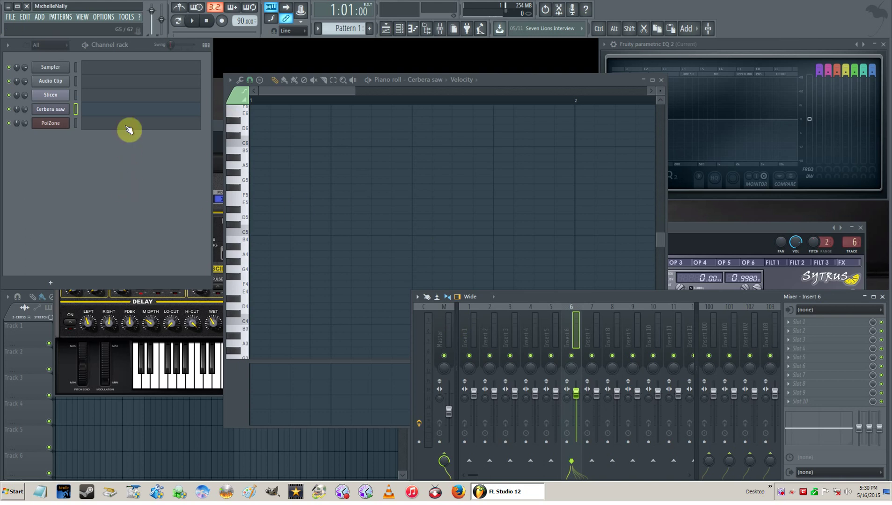
{"action": "left_click", "coordinate": [511, 85]}
{"action": "left_click", "coordinate": [242, 226]}
{"action": "left_click", "coordinate": [241, 218]}
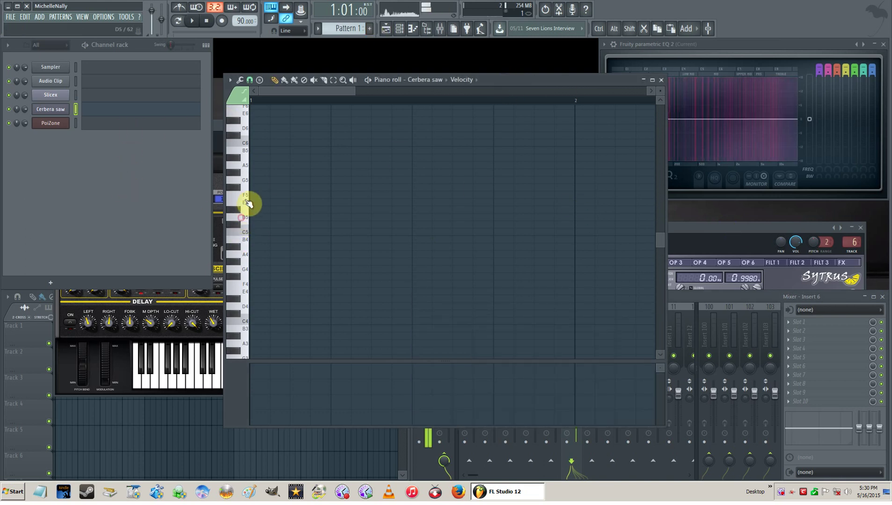
{"action": "left_click", "coordinate": [243, 201]}
{"action": "left_click", "coordinate": [242, 170]}
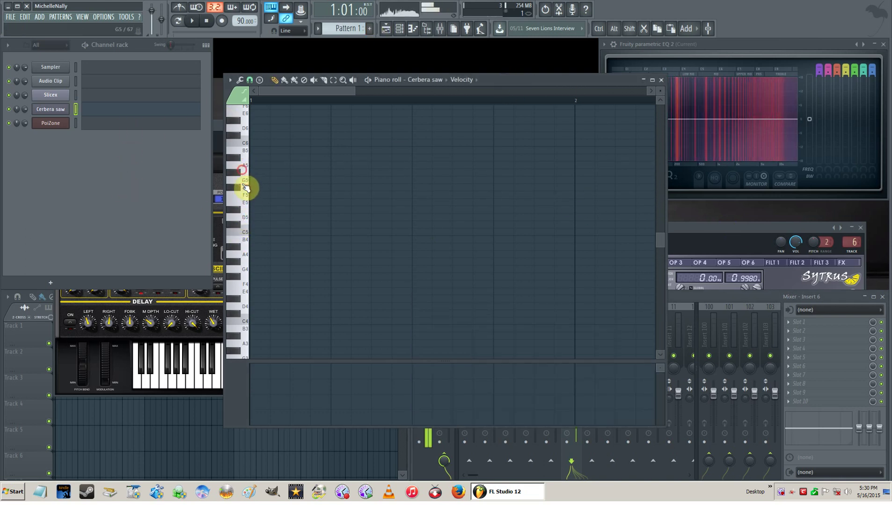
Step: Place an A4 note at the start of bar 1 in the piano roll and lengthen it to 0:06:00
{"action": "left_click", "coordinate": [245, 257]}
{"action": "left_click", "coordinate": [257, 255]}
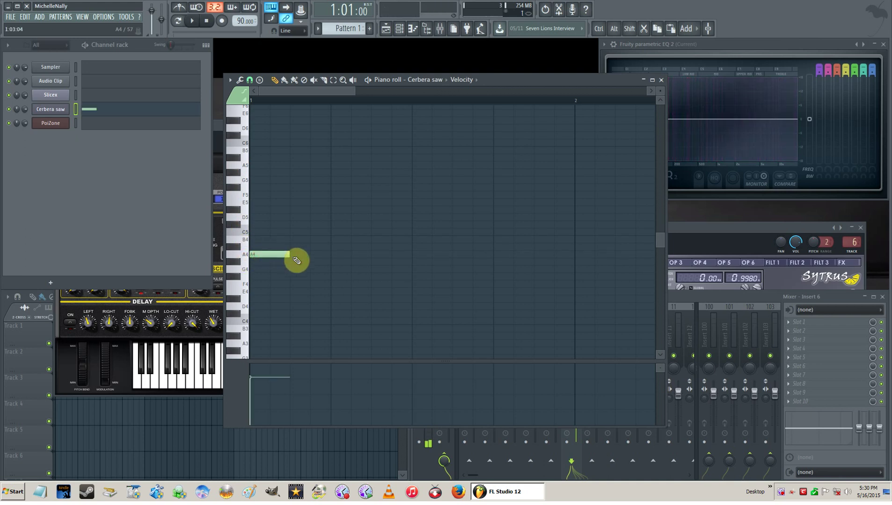
{"action": "left_click_drag", "start_coordinate": [289, 256], "coordinate": [361, 270]}
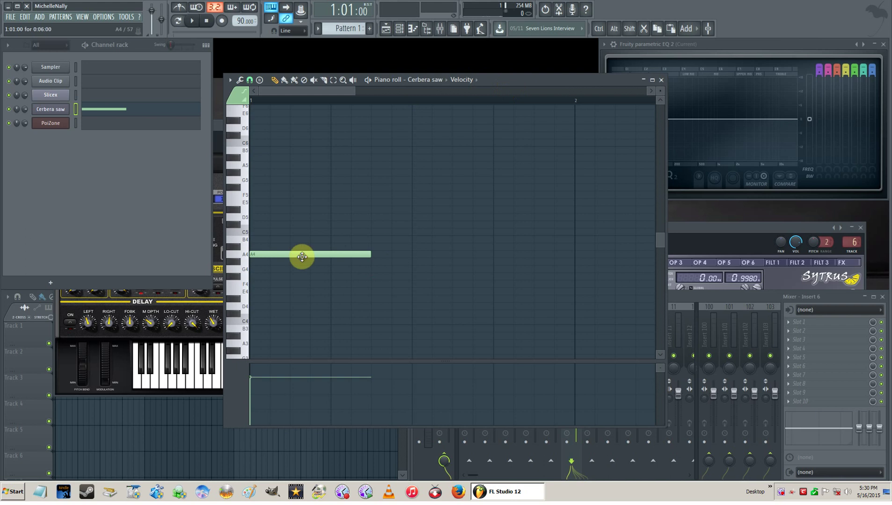
Step: Audition A4 and neighbouring keys such as G4 and D#4 on the piano roll keyboard
{"action": "left_click", "coordinate": [246, 256]}
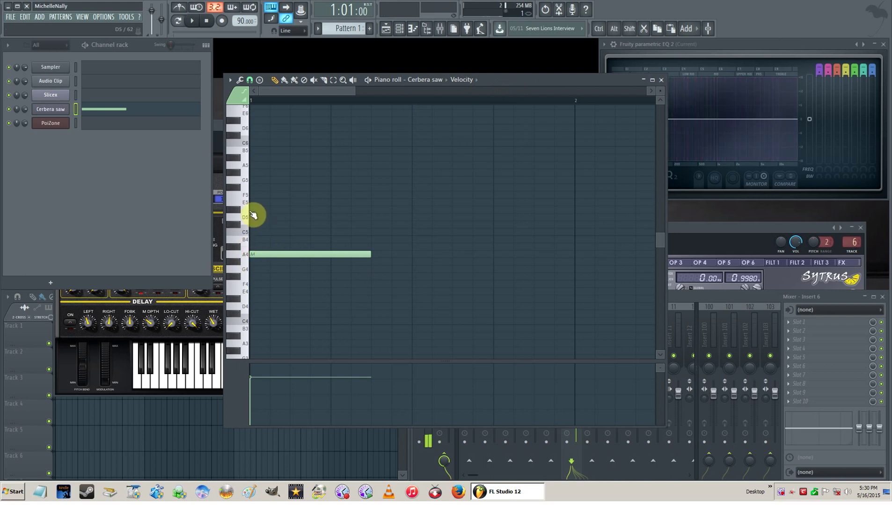
{"action": "left_click", "coordinate": [247, 254]}
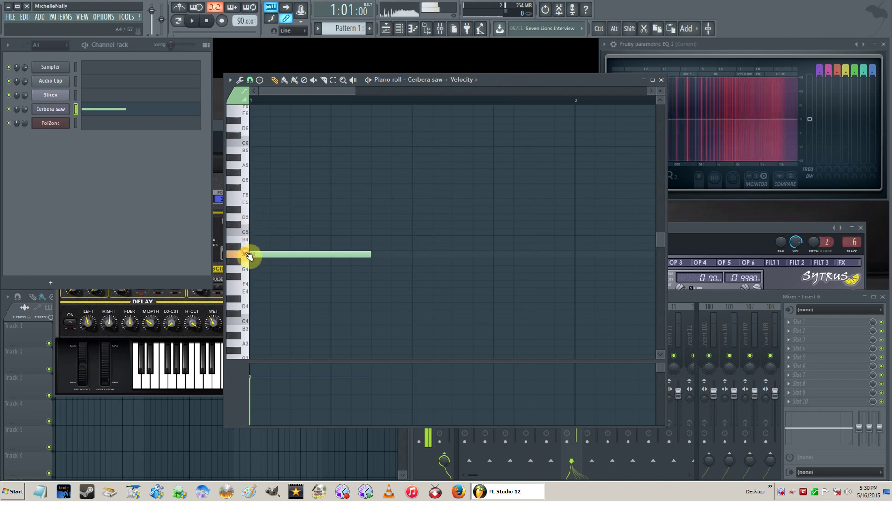
{"action": "left_click", "coordinate": [246, 283]}
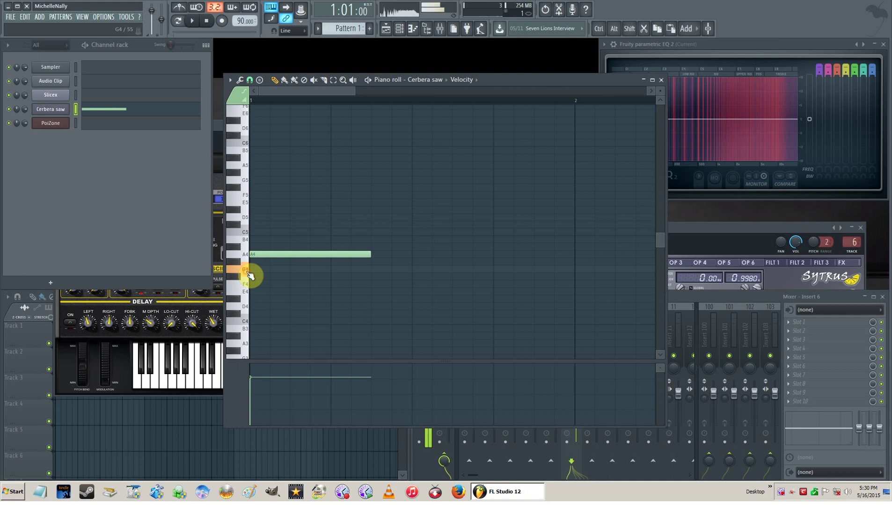
{"action": "left_click", "coordinate": [241, 301]}
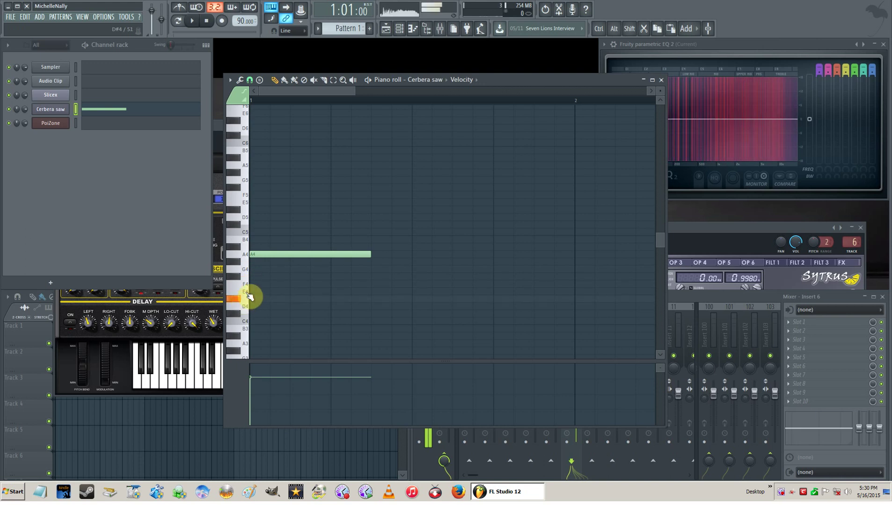
{"action": "left_click", "coordinate": [245, 255]}
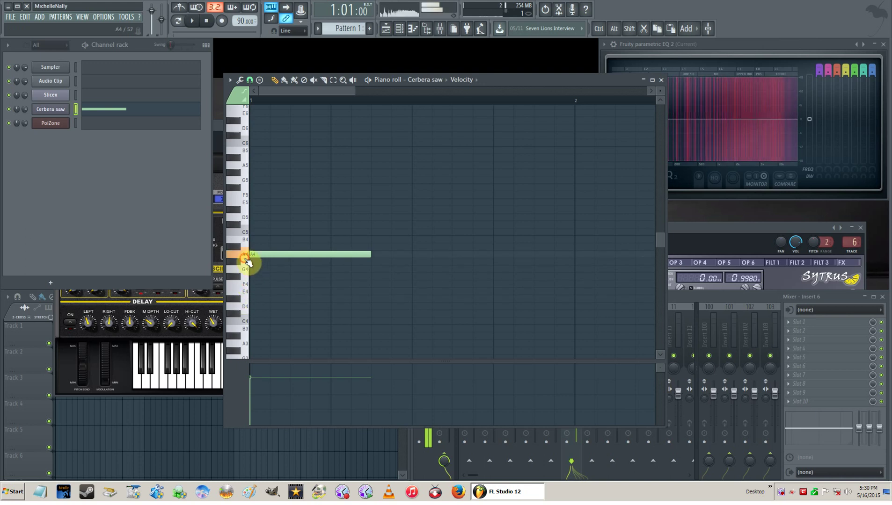
Step: Audition A4 and F#4 on the piano roll keyboard and place an F#4 note directly after the A4 note
{"action": "left_click", "coordinate": [238, 301]}
{"action": "left_click", "coordinate": [240, 277]}
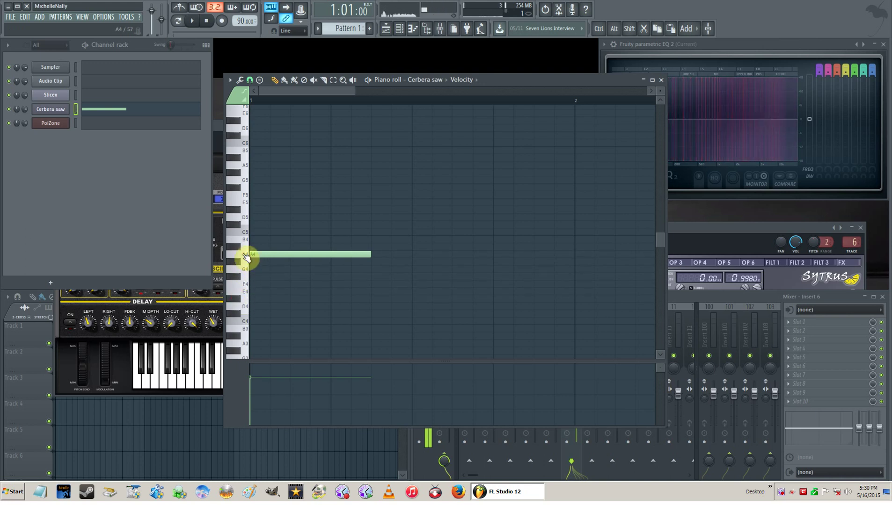
{"action": "left_click", "coordinate": [245, 255]}
{"action": "left_click", "coordinate": [241, 277]}
{"action": "left_click", "coordinate": [240, 277]}
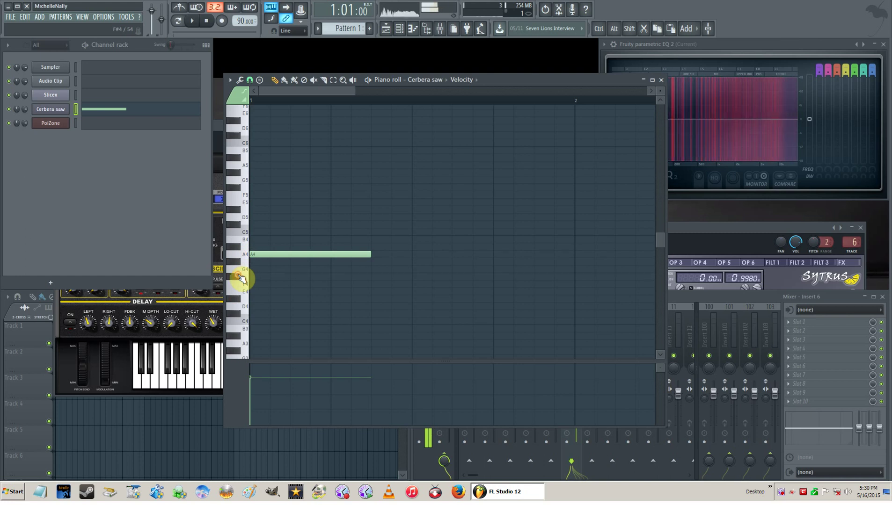
{"action": "left_click", "coordinate": [241, 277]}
{"action": "left_click", "coordinate": [381, 279]}
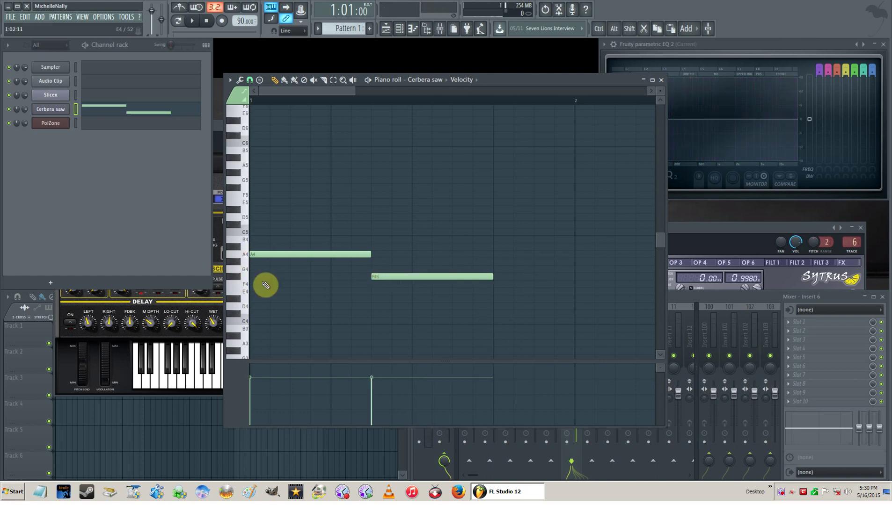
Step: Place a D4 note directly after the F#4 note, shorten it to end at bar 2, and play the pattern
{"action": "left_click", "coordinate": [240, 277]}
{"action": "left_click", "coordinate": [248, 303]}
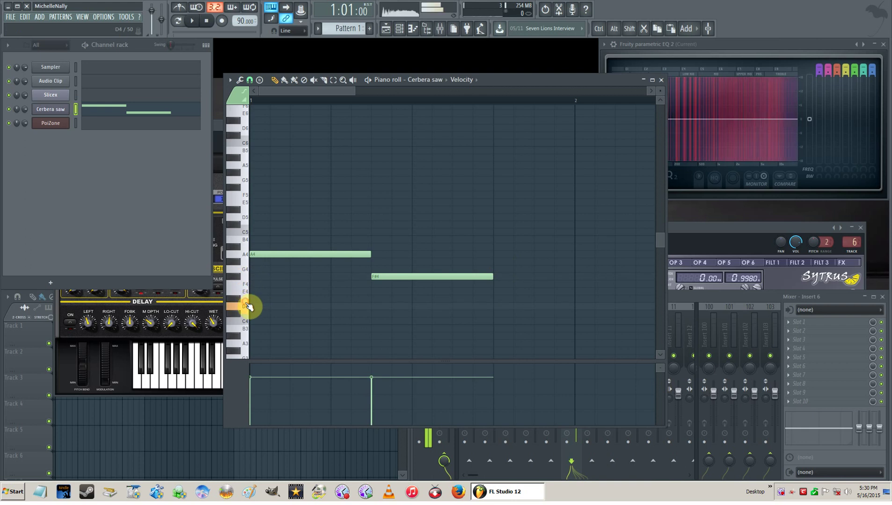
{"action": "left_click", "coordinate": [494, 306]}
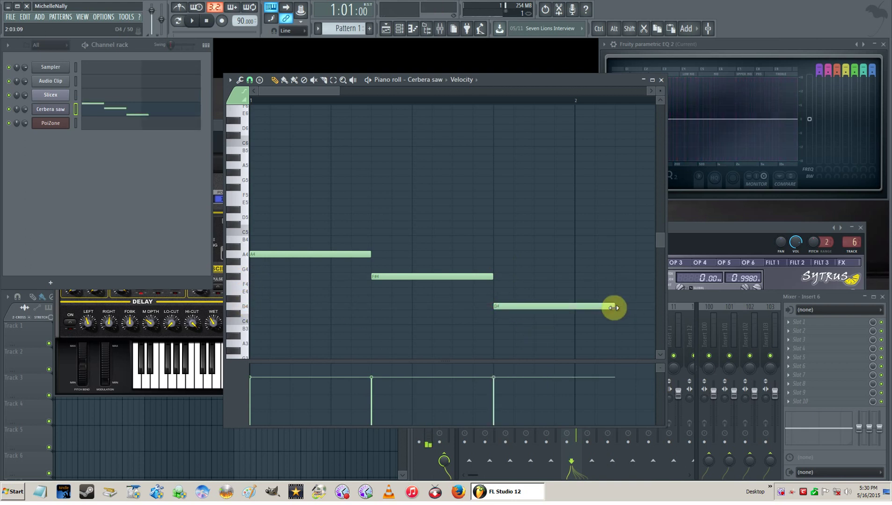
{"action": "left_click_drag", "start_coordinate": [615, 308], "coordinate": [575, 308]}
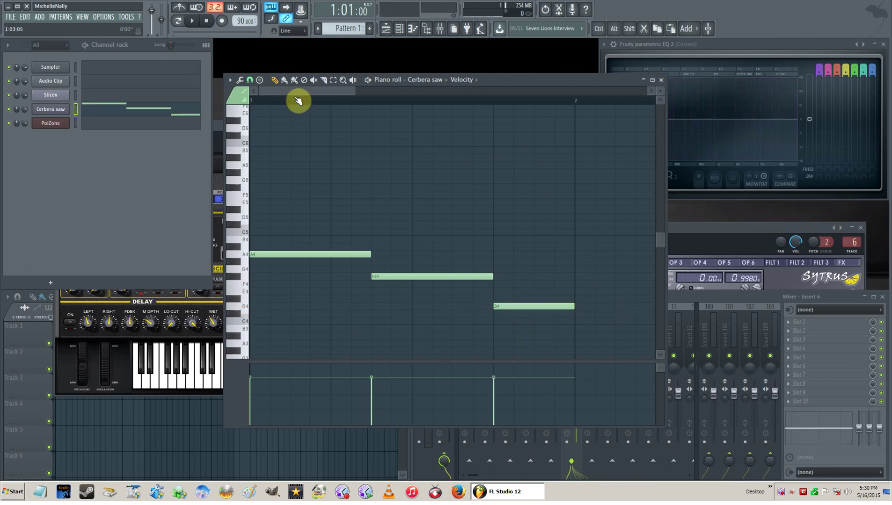
{"action": "left_click", "coordinate": [193, 21]}
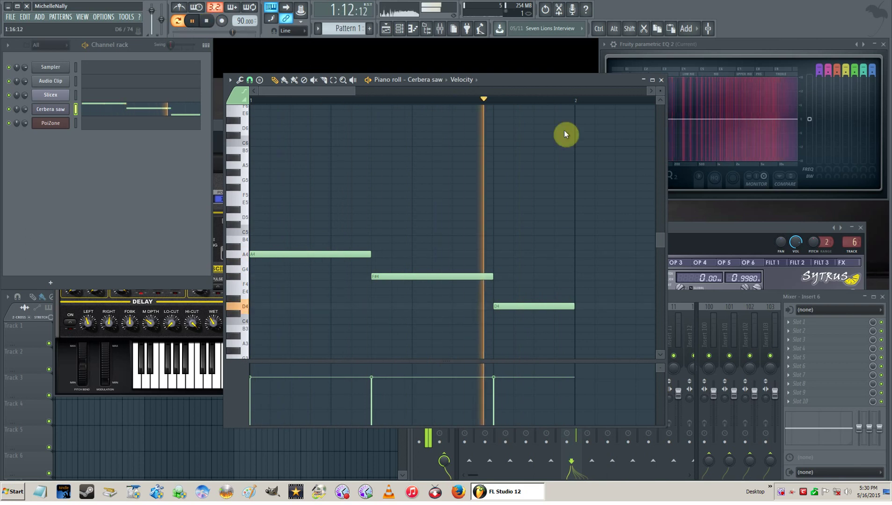
{"action": "left_click", "coordinate": [210, 24]}
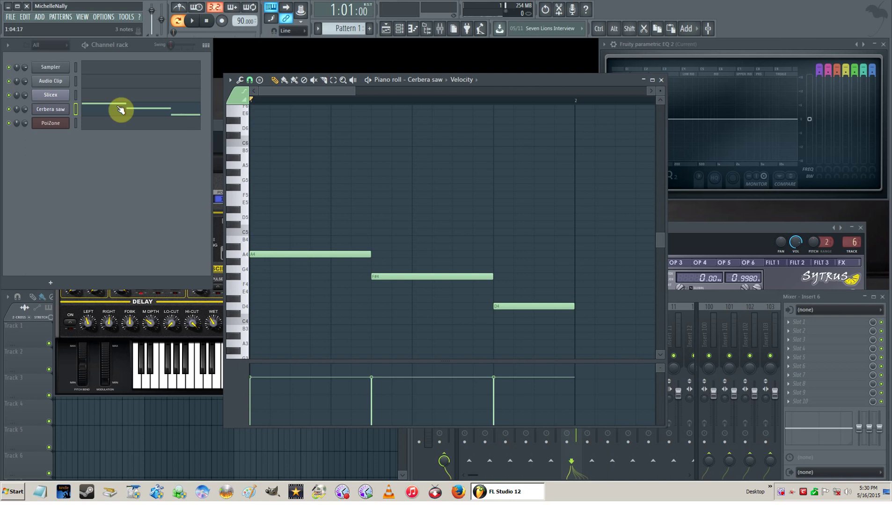
Step: Copy the Cerbera saw channel's notes and paste them into the PoiZone channel
{"action": "right_click", "coordinate": [46, 111]}
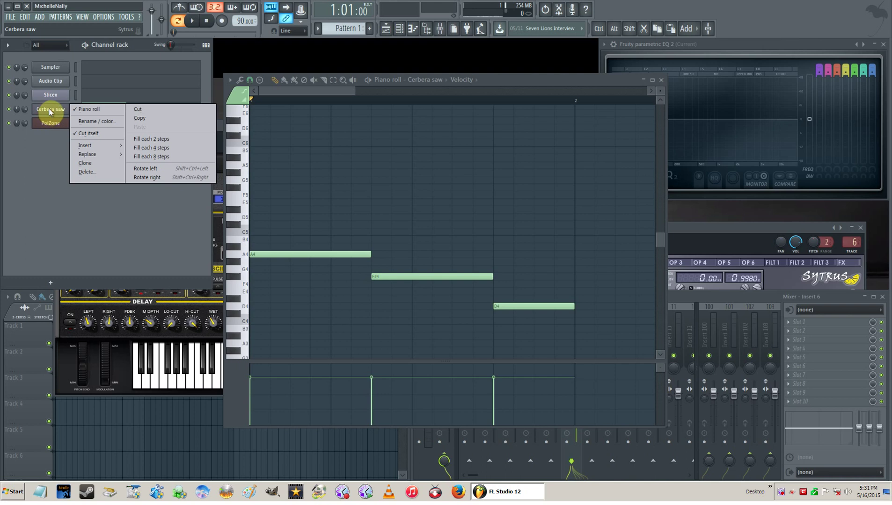
{"action": "left_click", "coordinate": [149, 120]}
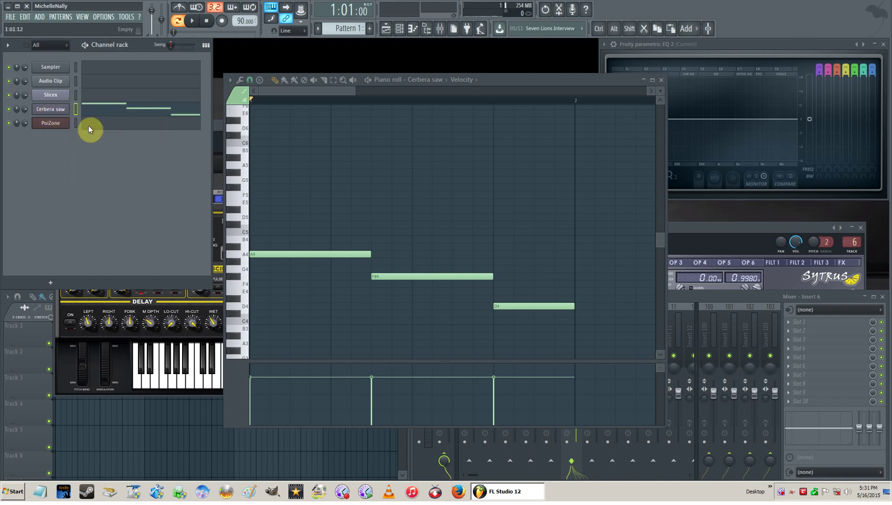
{"action": "right_click", "coordinate": [58, 124]}
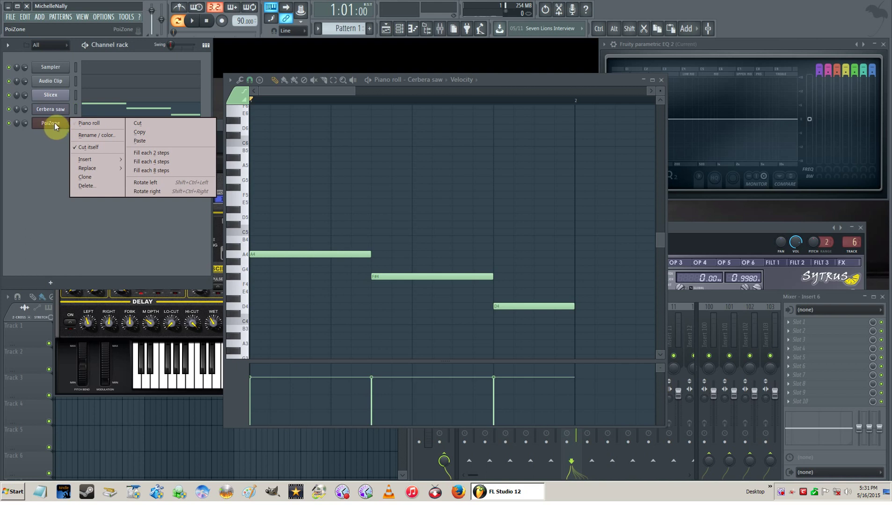
{"action": "left_click", "coordinate": [141, 141]}
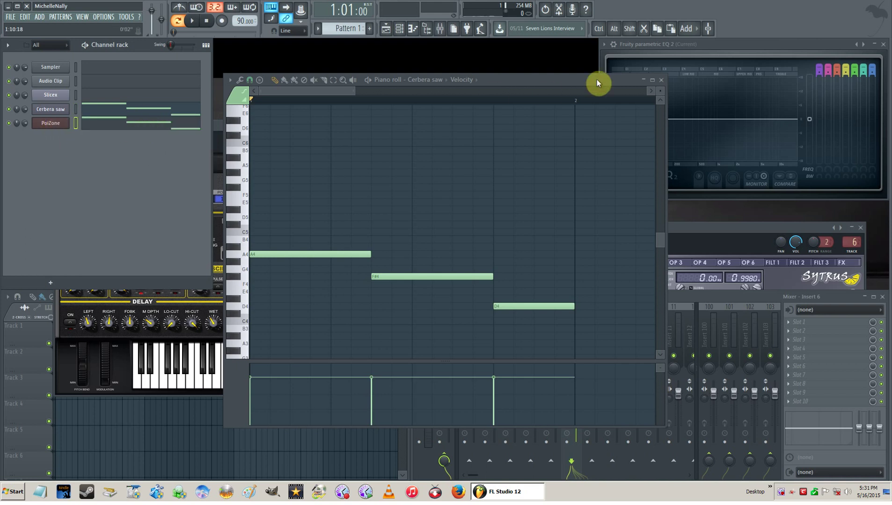
Step: Close the piano roll and the Cerbera saw and PoiZone synth windows
{"action": "left_click", "coordinate": [662, 80]}
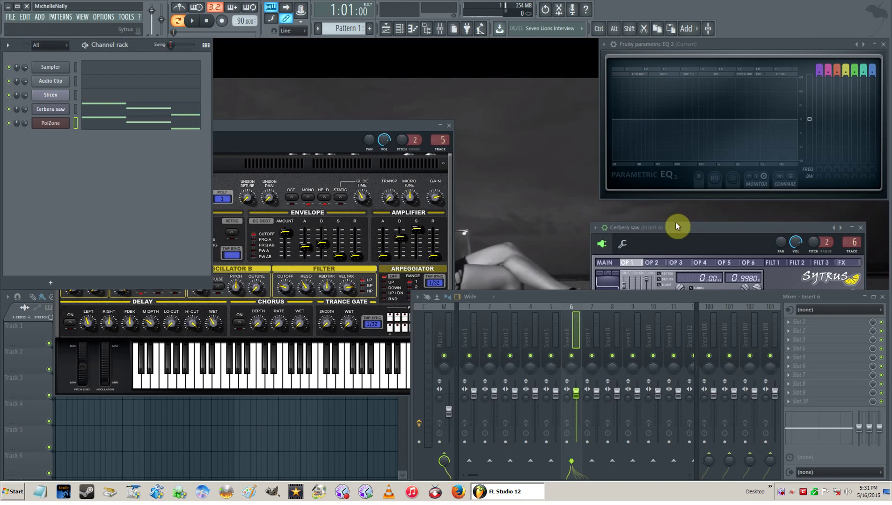
{"action": "left_click", "coordinate": [51, 110]}
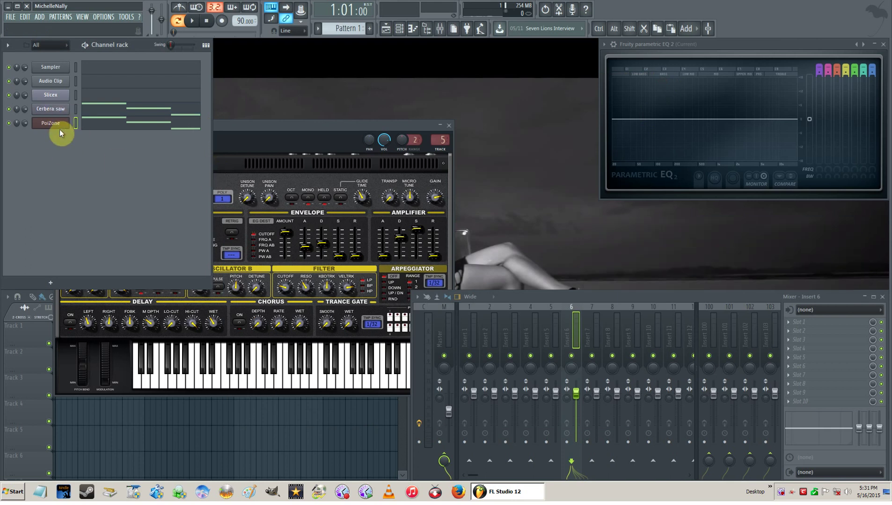
{"action": "left_click", "coordinate": [51, 125]}
Step: Select the Master track in the mixer and play the pattern with both synths, stopping playback after listening
{"action": "left_click", "coordinate": [549, 342]}
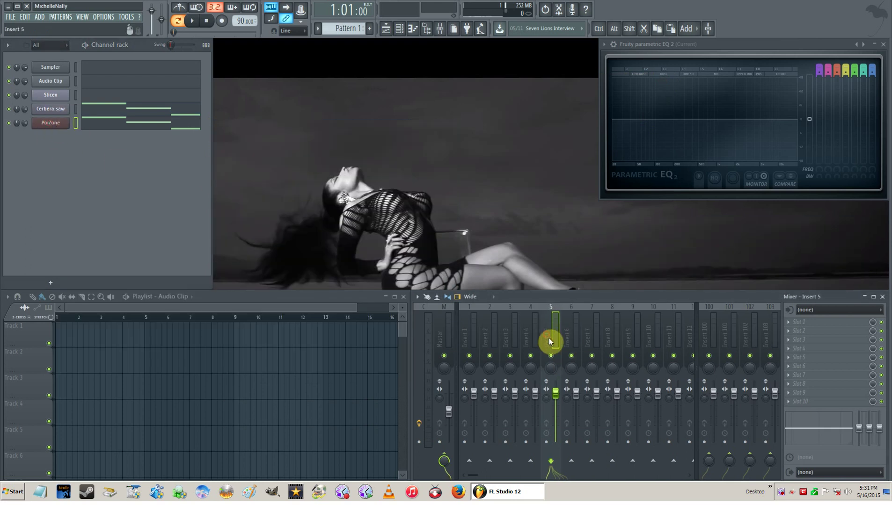
{"action": "left_click", "coordinate": [439, 337]}
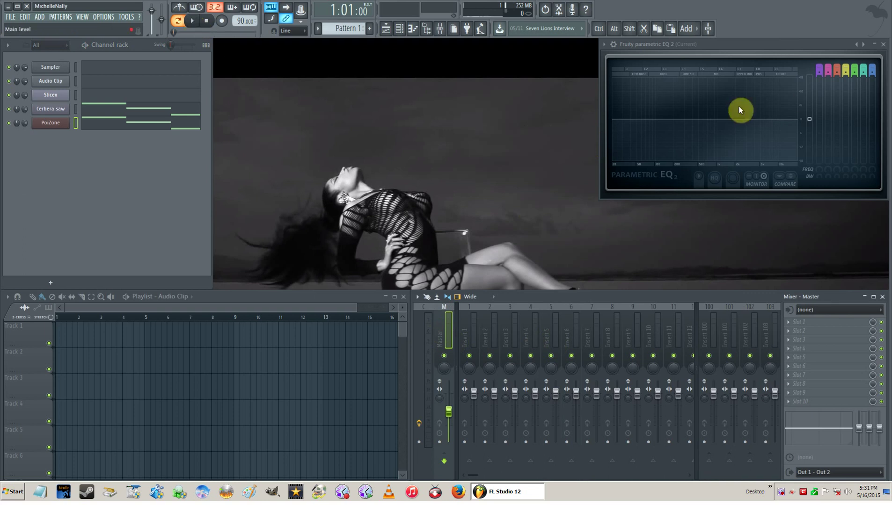
{"action": "left_click", "coordinate": [192, 21]}
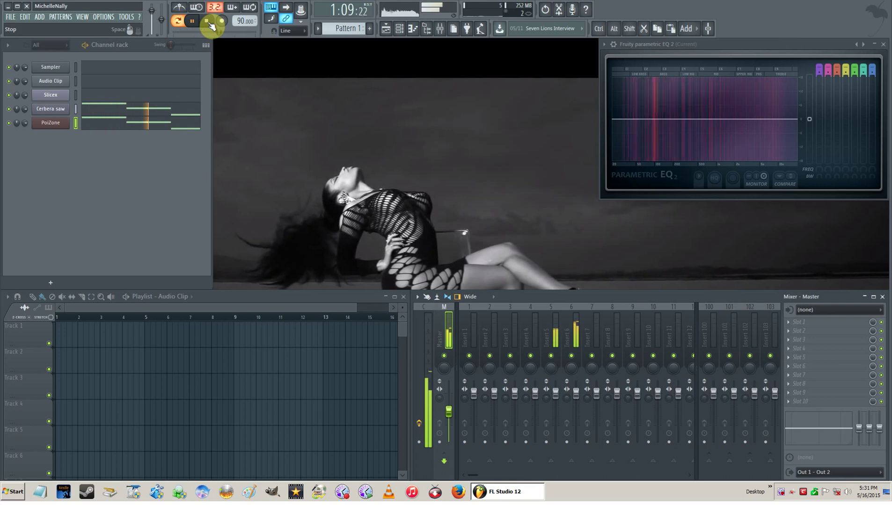
{"action": "left_click", "coordinate": [209, 22]}
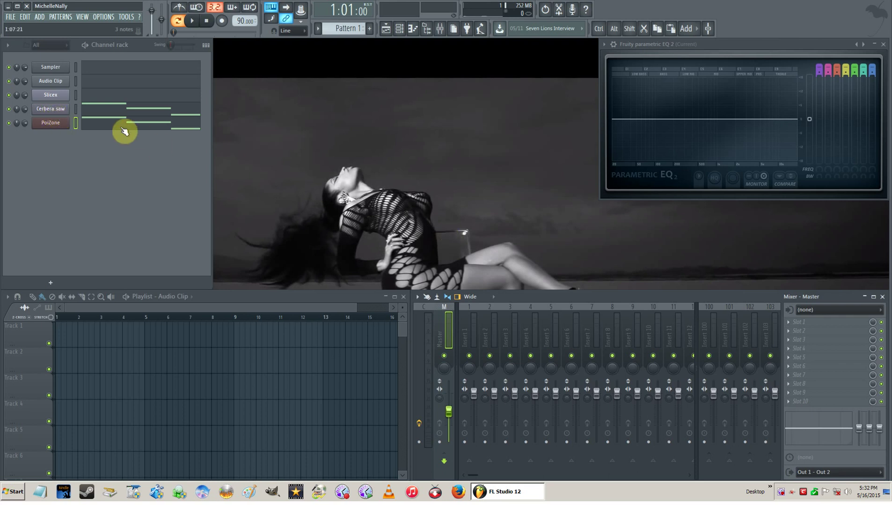
Step: Load Fruity Parametric EQ 2 into slot 1 of mixer track Insert 6 and move its window clear of the channel rack
{"action": "left_click", "coordinate": [47, 109]}
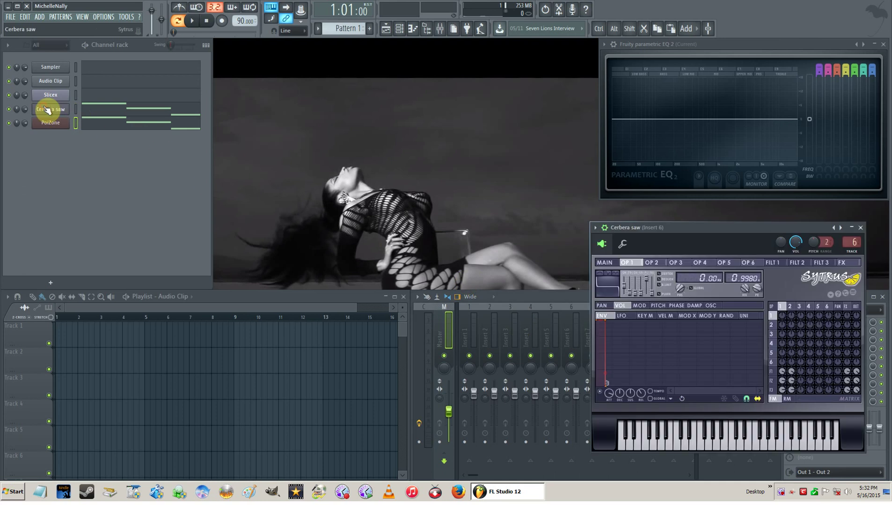
{"action": "left_click", "coordinate": [47, 110]}
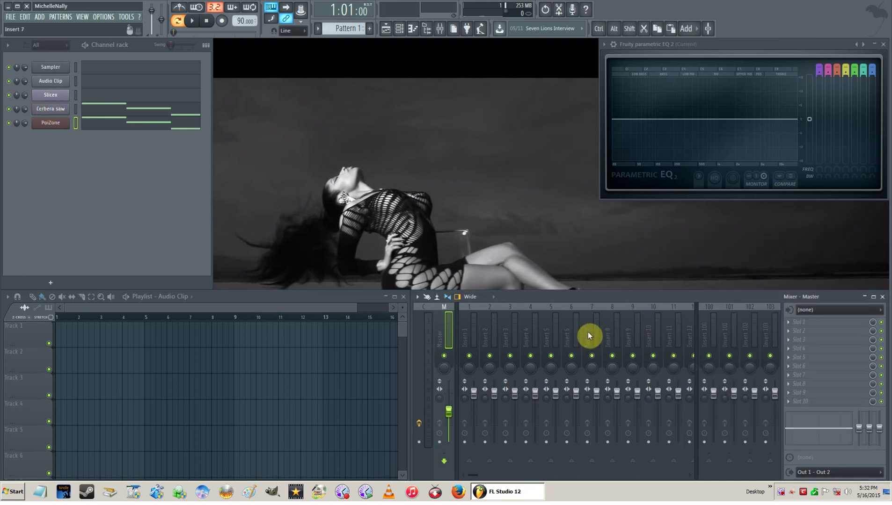
{"action": "left_click", "coordinate": [570, 332]}
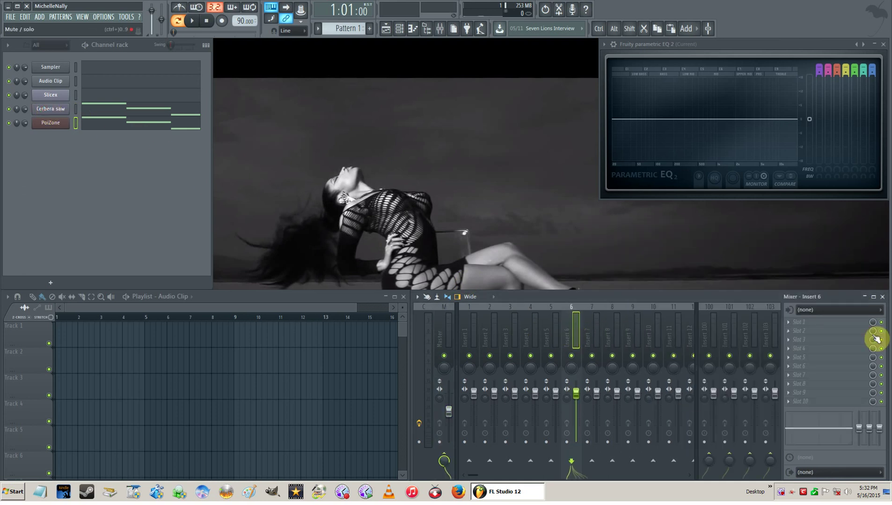
{"action": "left_click", "coordinate": [795, 322]}
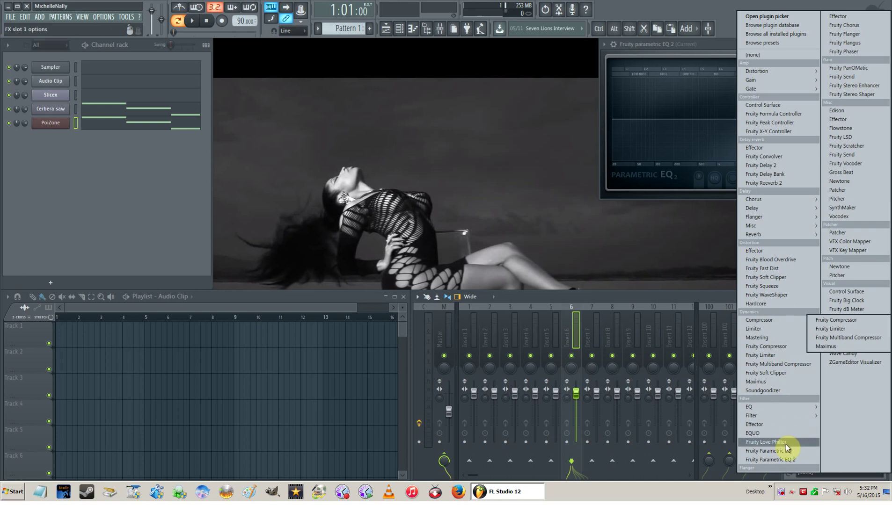
{"action": "left_click", "coordinate": [786, 460]}
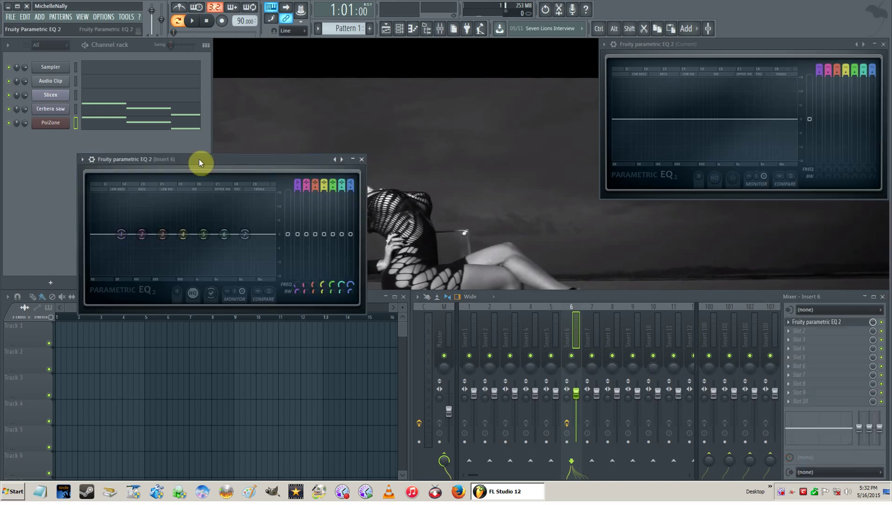
{"action": "left_click_drag", "start_coordinate": [198, 159], "coordinate": [430, 118]}
Step: Load Fruity Parametric EQ 2 into slot 1 of mixer track Insert 5 and arrange both insert EQ windows side by side
{"action": "left_click", "coordinate": [544, 343]}
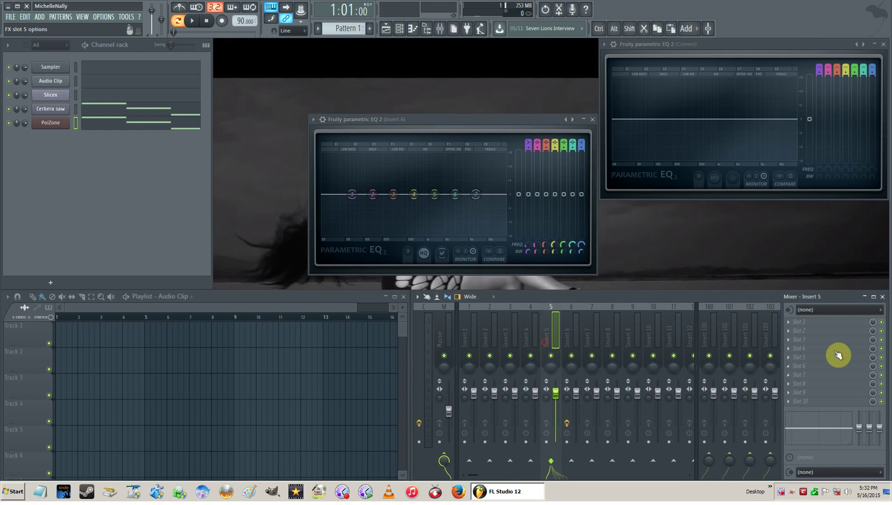
{"action": "left_click", "coordinate": [796, 323]}
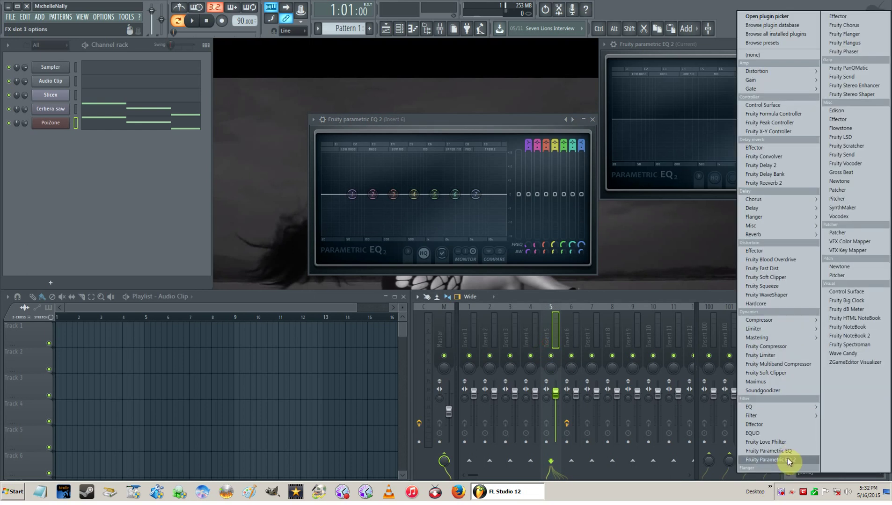
{"action": "left_click", "coordinate": [790, 461]}
{"action": "left_click_drag", "start_coordinate": [199, 137], "coordinate": [180, 169]}
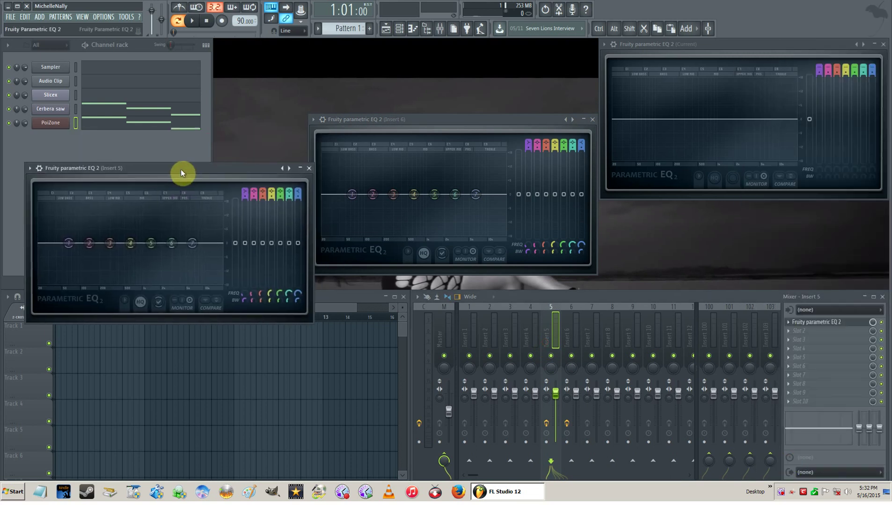
{"action": "left_click_drag", "start_coordinate": [477, 129], "coordinate": [488, 173]}
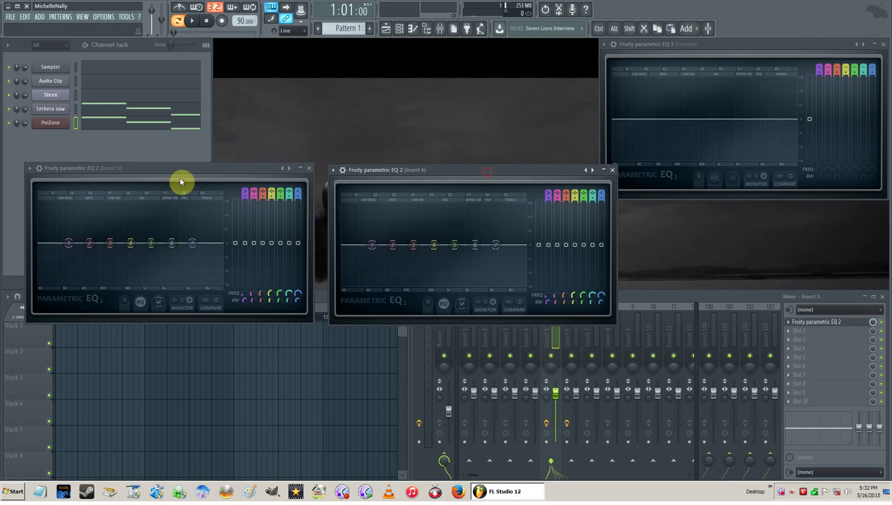
{"action": "left_click", "coordinate": [143, 171]}
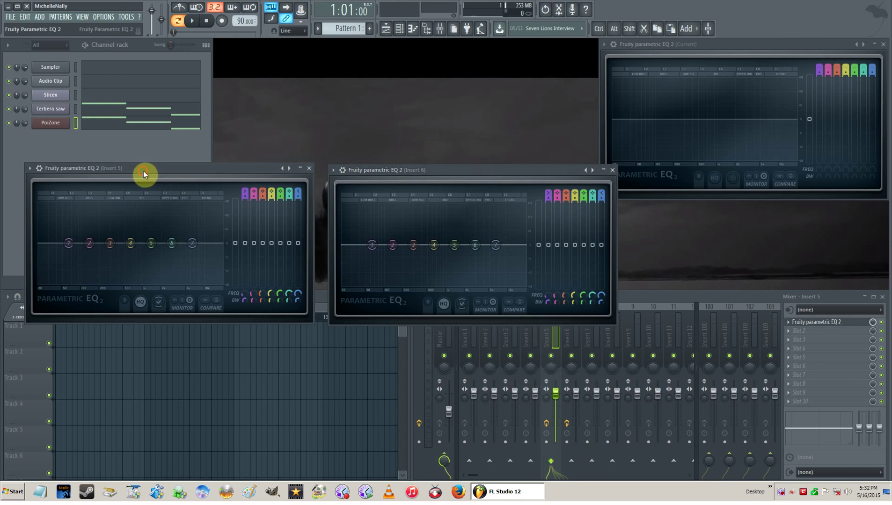
{"action": "left_click", "coordinate": [482, 173]}
Step: Rename mixer track Insert 5 as Poizone
{"action": "left_click", "coordinate": [551, 340]}
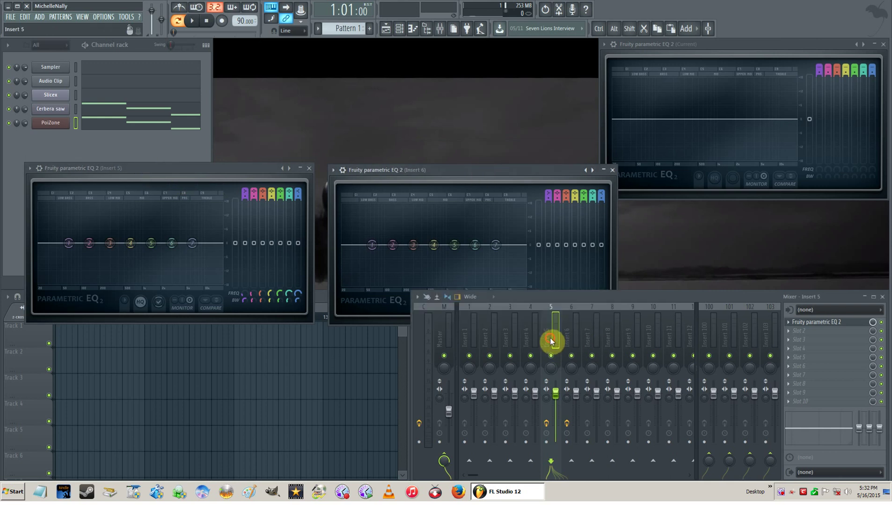
{"action": "right_click", "coordinate": [551, 341]}
{"action": "left_click", "coordinate": [589, 307]}
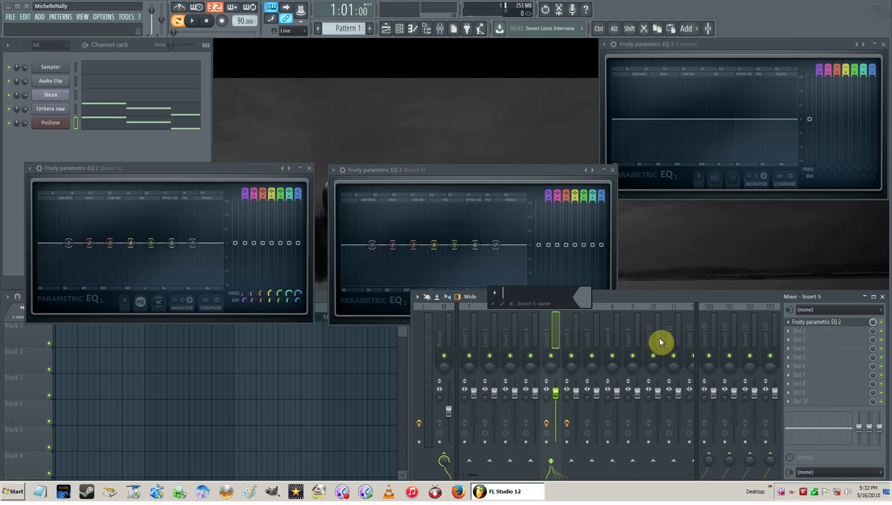
{"action": "type", "text": "Poizone"}
{"action": "key", "text": "Return"}
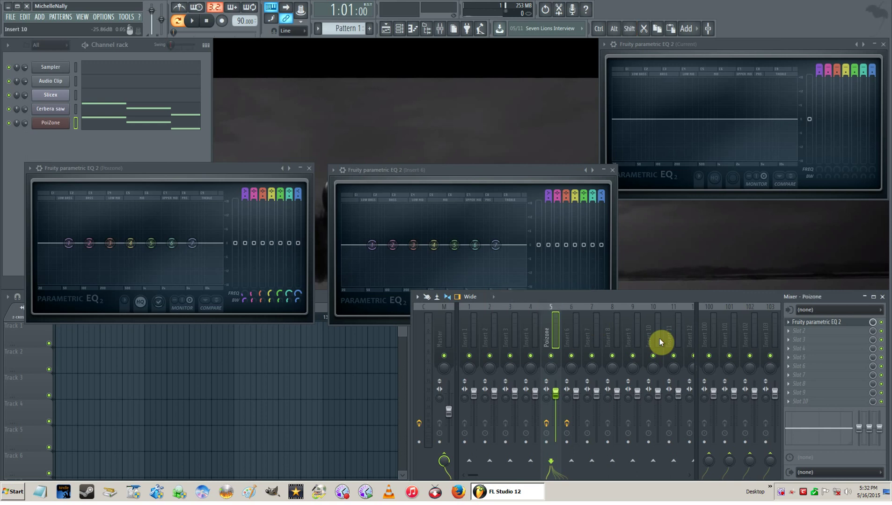
Step: Rename mixer track Insert 6 as Sytrus
{"action": "left_click", "coordinate": [119, 169]}
{"action": "left_click", "coordinate": [430, 171]}
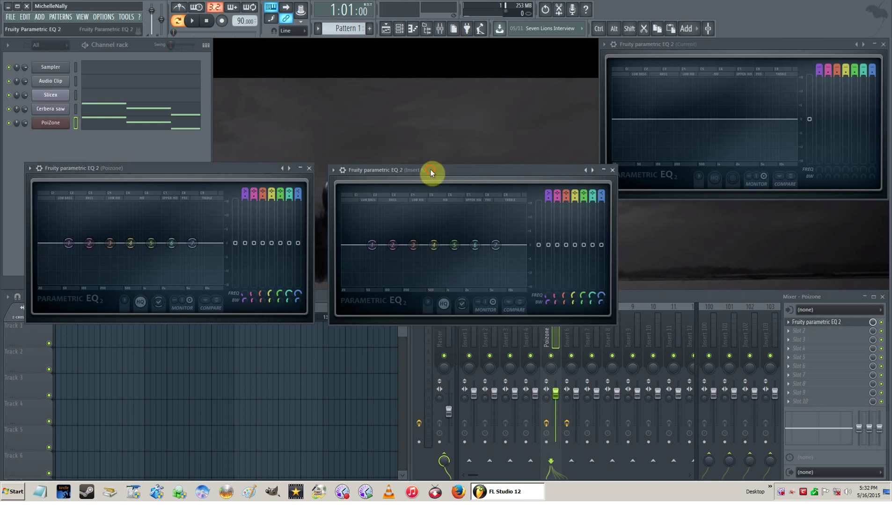
{"action": "left_click", "coordinate": [567, 339]}
{"action": "right_click", "coordinate": [567, 339]}
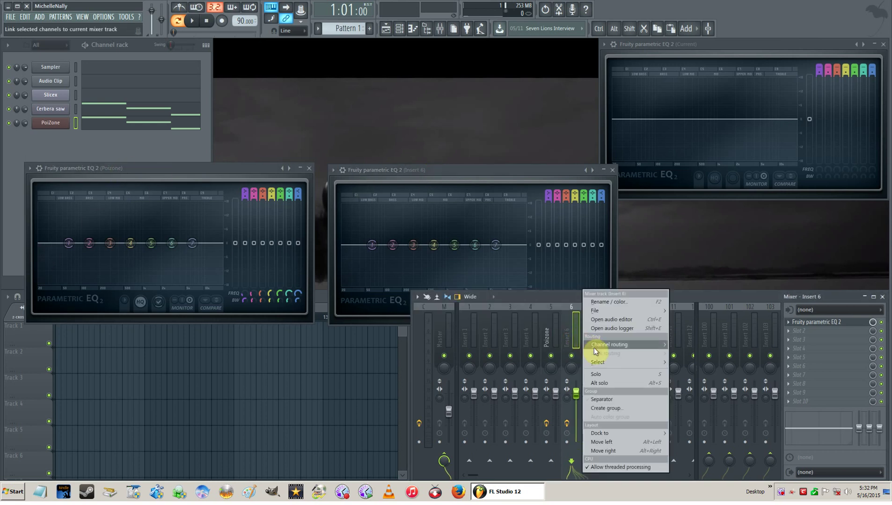
{"action": "left_click", "coordinate": [602, 309]}
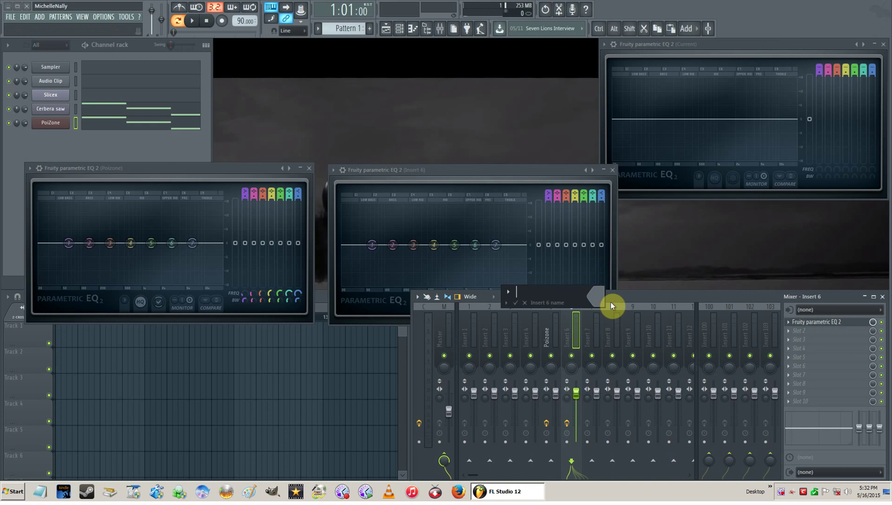
{"action": "type", "text": "Sytrus"}
{"action": "key", "text": "Return"}
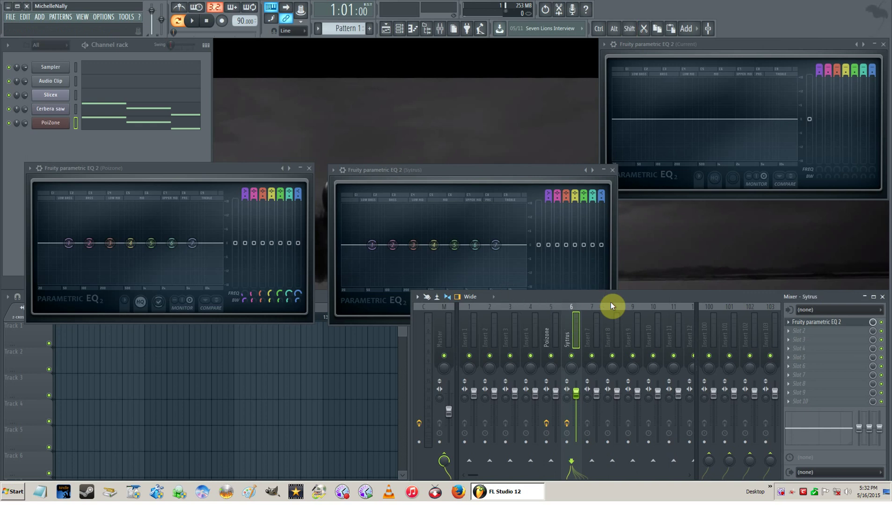
Step: Turn band 7 of the Sytrus EQ into a steep low-pass filter and lower its cutoff to between bands 3 and 4
{"action": "left_click", "coordinate": [390, 172]}
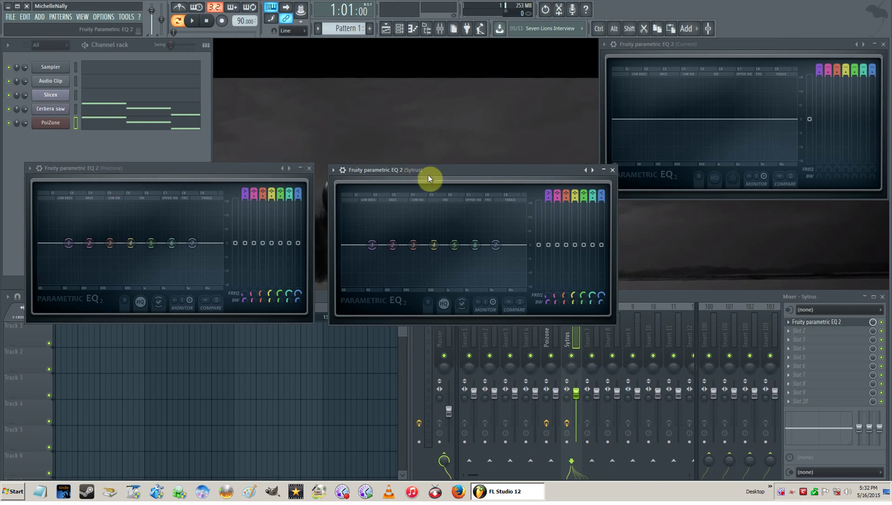
{"action": "left_click", "coordinate": [239, 170]}
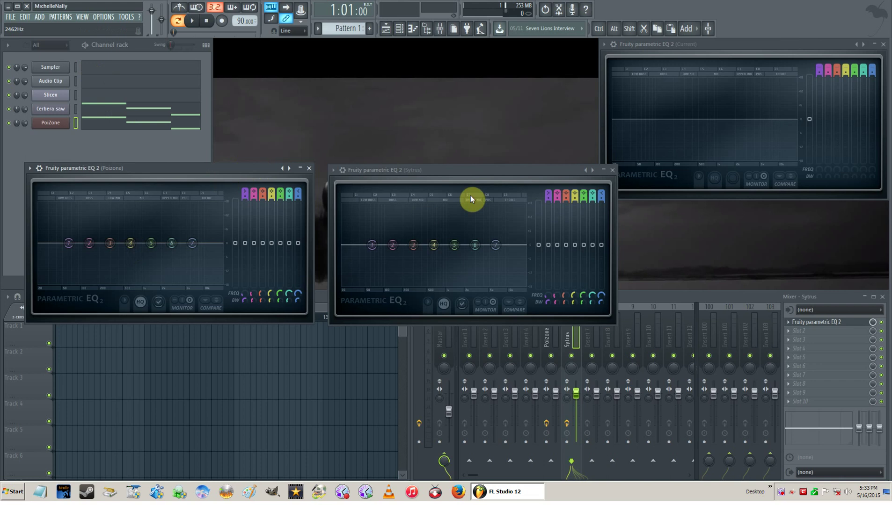
{"action": "left_click_drag", "start_coordinate": [471, 167], "coordinate": [474, 139]}
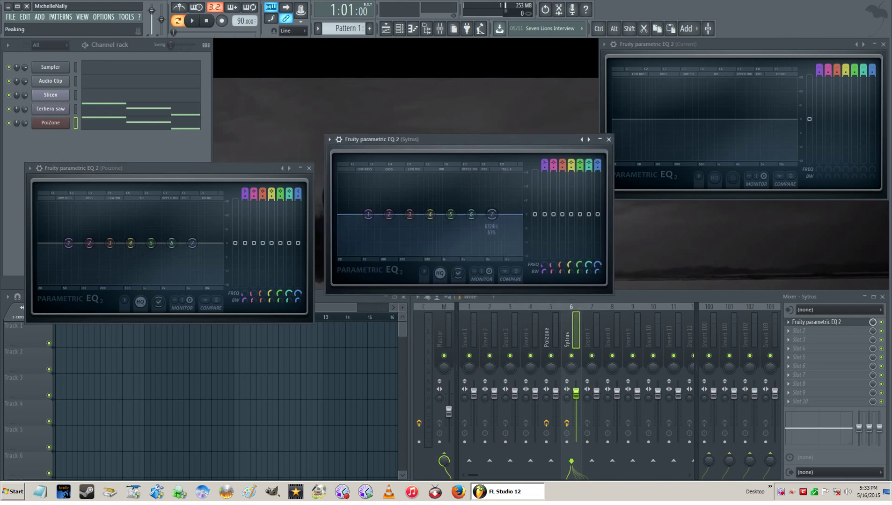
{"action": "scroll", "coordinate": [491, 215], "scroll_direction": "up", "scroll_amount": 3}
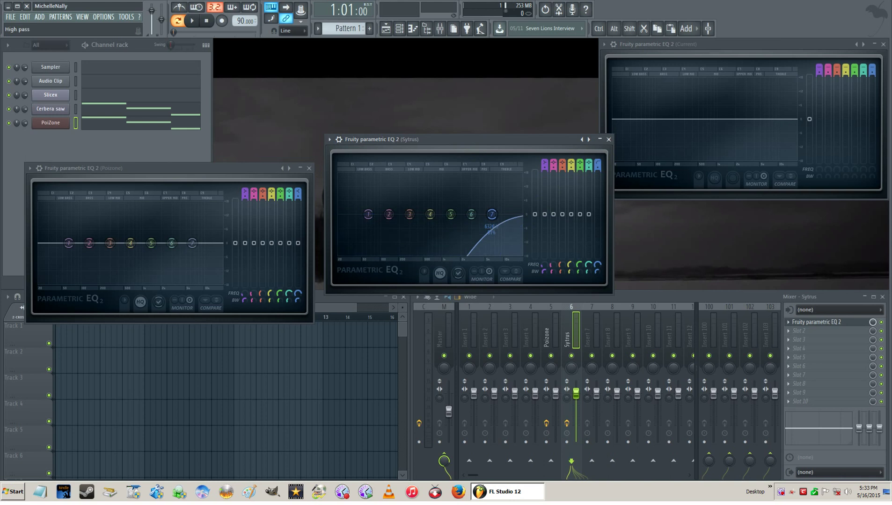
{"action": "scroll", "coordinate": [492, 215], "scroll_direction": "up", "scroll_amount": 3}
{"action": "left_click", "coordinate": [506, 218]}
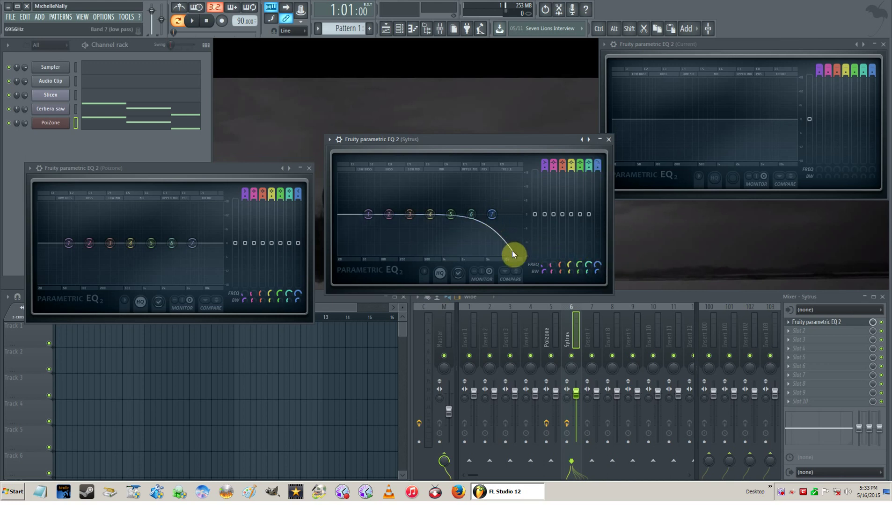
{"action": "left_click", "coordinate": [544, 302]}
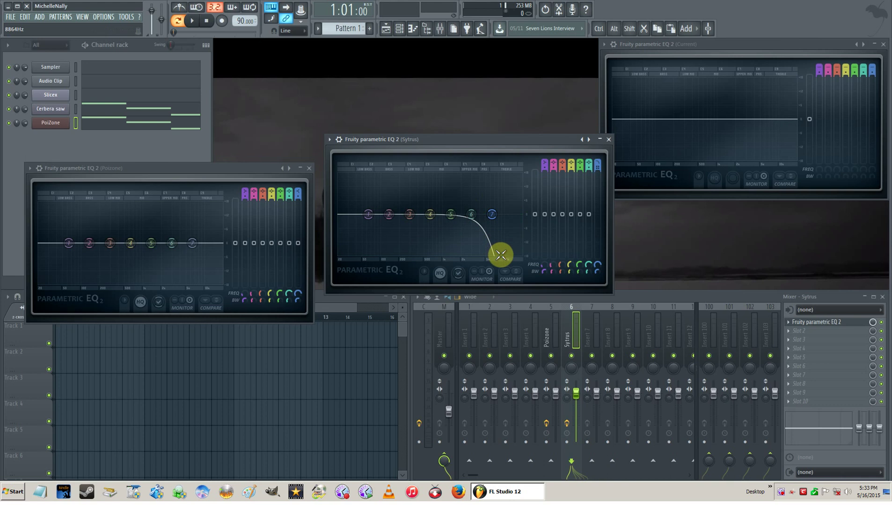
{"action": "left_click_drag", "start_coordinate": [494, 216], "coordinate": [420, 214]}
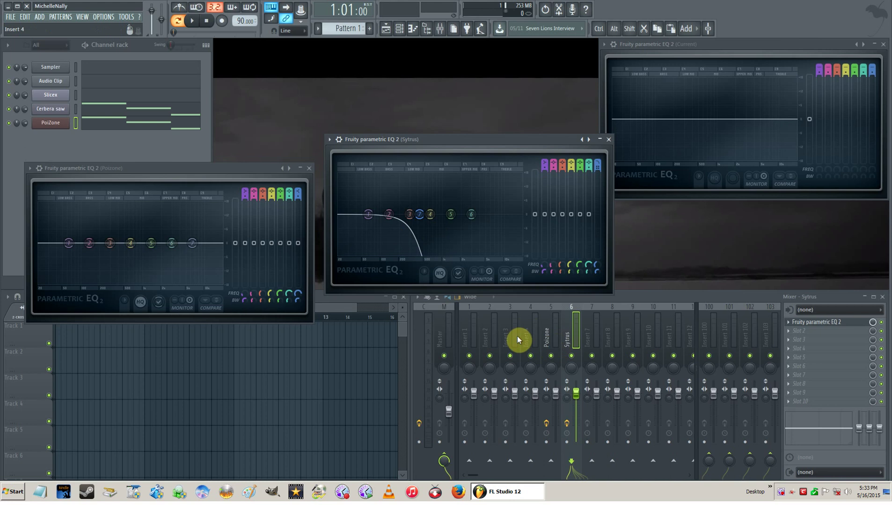
Step: Turn band 1 of the Poizone EQ into a steep high-pass filter and raise its cutoff to just below band 4
{"action": "left_click", "coordinate": [157, 169]}
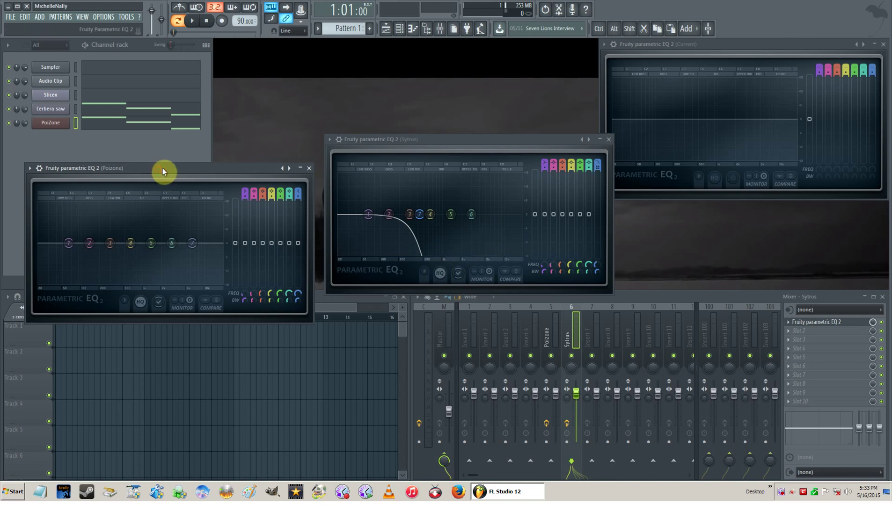
{"action": "left_click_drag", "start_coordinate": [162, 170], "coordinate": [162, 135]}
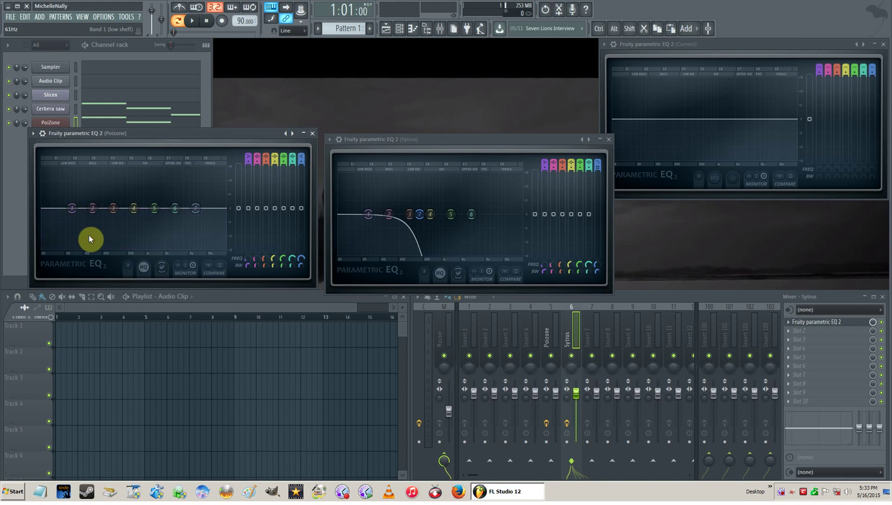
{"action": "left_click", "coordinate": [125, 258]}
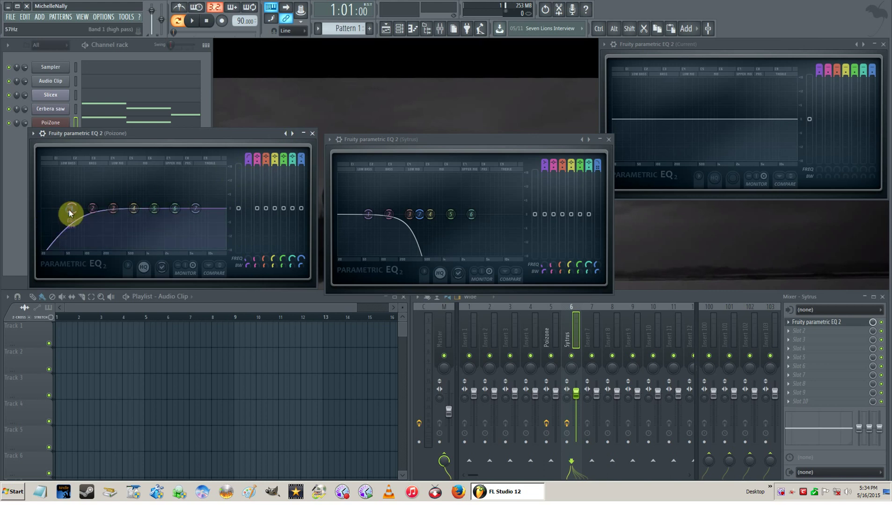
{"action": "left_click", "coordinate": [125, 293]}
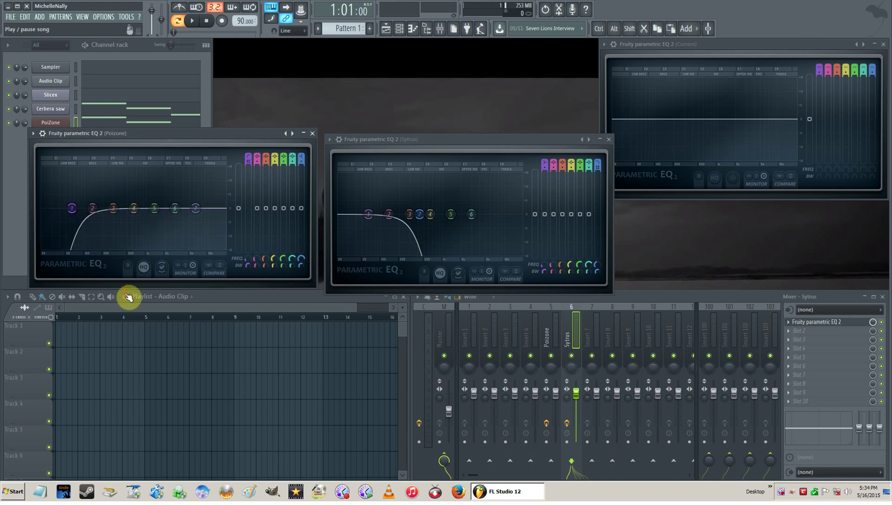
{"action": "left_click_drag", "start_coordinate": [73, 214], "coordinate": [129, 209]}
{"action": "left_click", "coordinate": [351, 350]}
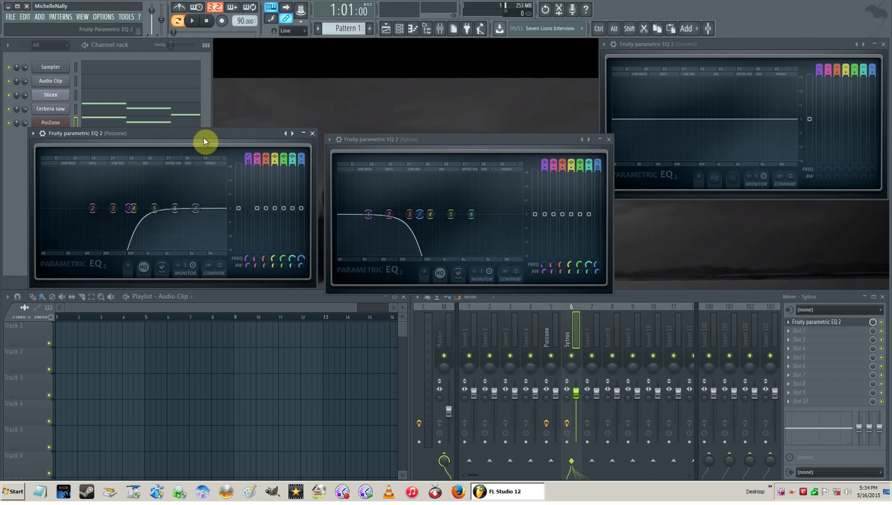
{"action": "left_click", "coordinate": [137, 49]}
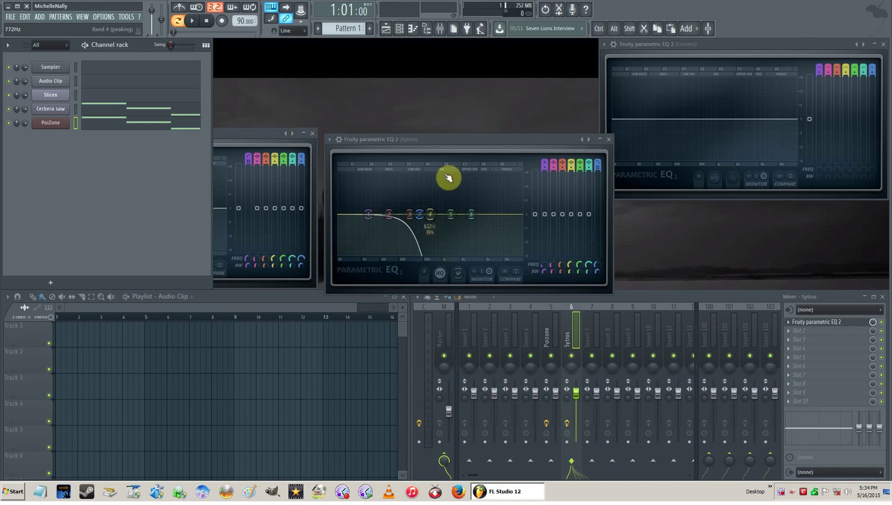
{"action": "left_click", "coordinate": [461, 140]}
{"action": "left_click", "coordinate": [238, 133]}
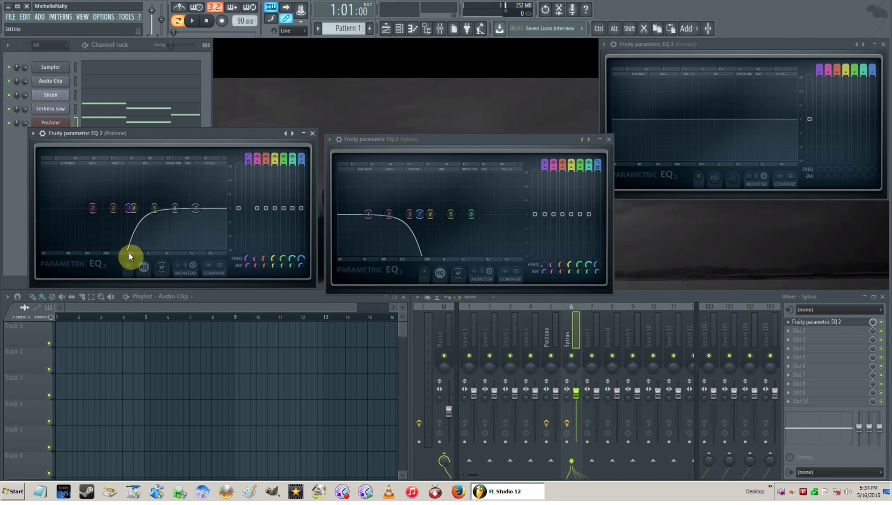
{"action": "mouse_move", "coordinate": [104, 204]}
{"action": "left_mouse_down"}
{"action": "mouse_move", "coordinate": [129, 248]}
{"action": "mouse_move", "coordinate": [189, 243]}
{"action": "mouse_move", "coordinate": [95, 212]}
{"action": "mouse_move", "coordinate": [104, 210]}
{"action": "left_mouse_up"}
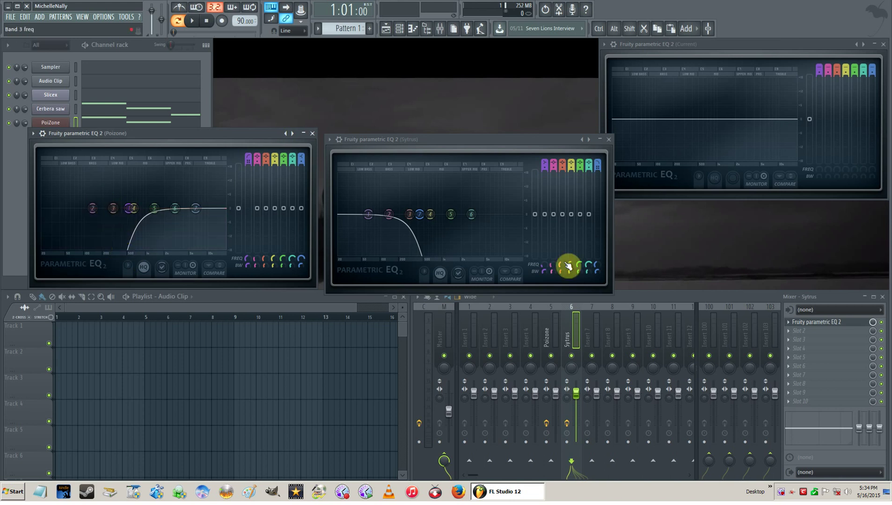
Step: Hold the Poizone EQ window directly above the Sytrus EQ window to compare where the two filter curves cut
{"action": "left_click_drag", "start_coordinate": [230, 134], "coordinate": [570, 83]}
{"action": "mouse_move", "coordinate": [516, 77]}
{"action": "left_mouse_down"}
{"action": "mouse_move", "coordinate": [503, 70]}
{"action": "mouse_move", "coordinate": [507, 80]}
{"action": "left_mouse_up"}
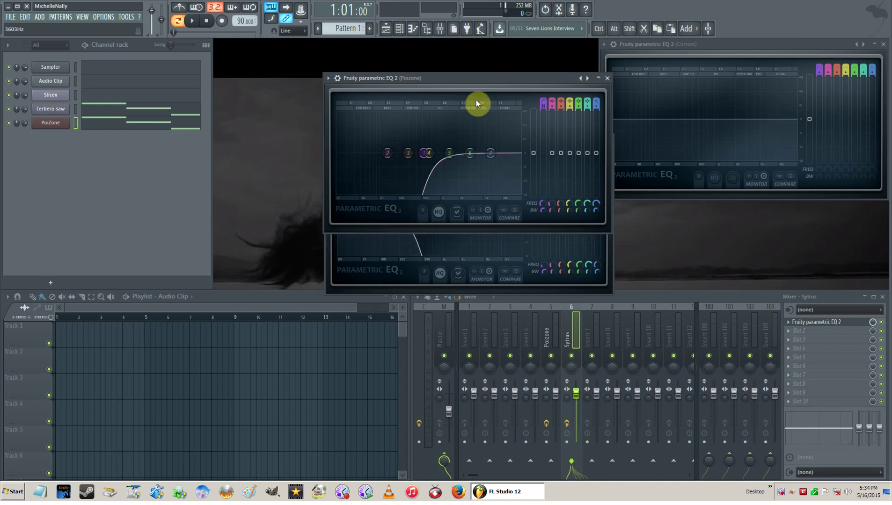
{"action": "left_click_drag", "start_coordinate": [480, 79], "coordinate": [212, 125]}
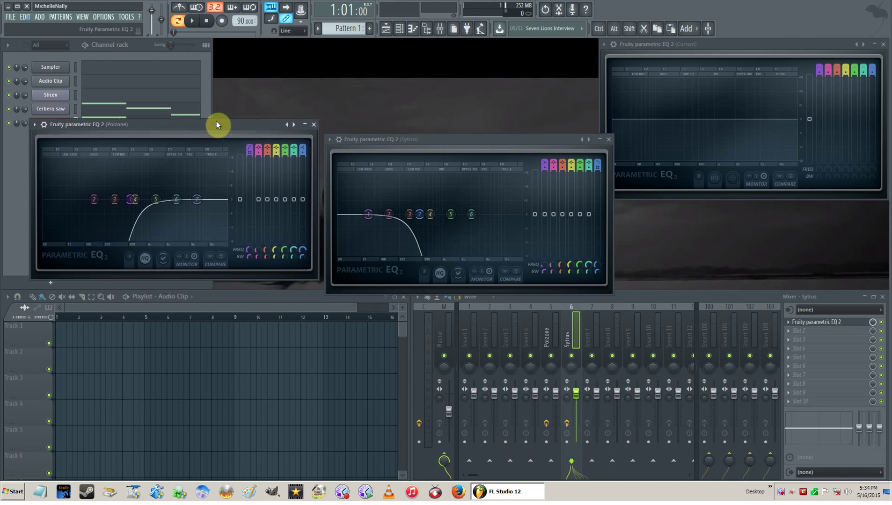
Step: Arrange the Poizone and Sytrus EQ windows side by side, clear of the channels in the channel rack
{"action": "left_click_drag", "start_coordinate": [449, 140], "coordinate": [448, 124]}
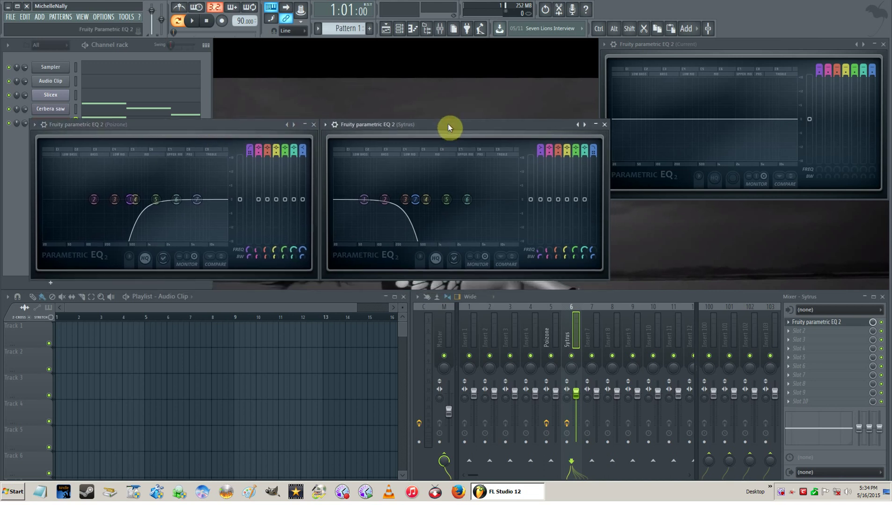
{"action": "left_click", "coordinate": [182, 123]}
{"action": "left_click_drag", "start_coordinate": [202, 126], "coordinate": [232, 156]}
{"action": "left_click_drag", "start_coordinate": [432, 124], "coordinate": [443, 164]}
Step: Play Pattern 1 to examine the filtered spectra of both synths in their EQ windows, and stop playback
{"action": "left_click", "coordinate": [183, 163]}
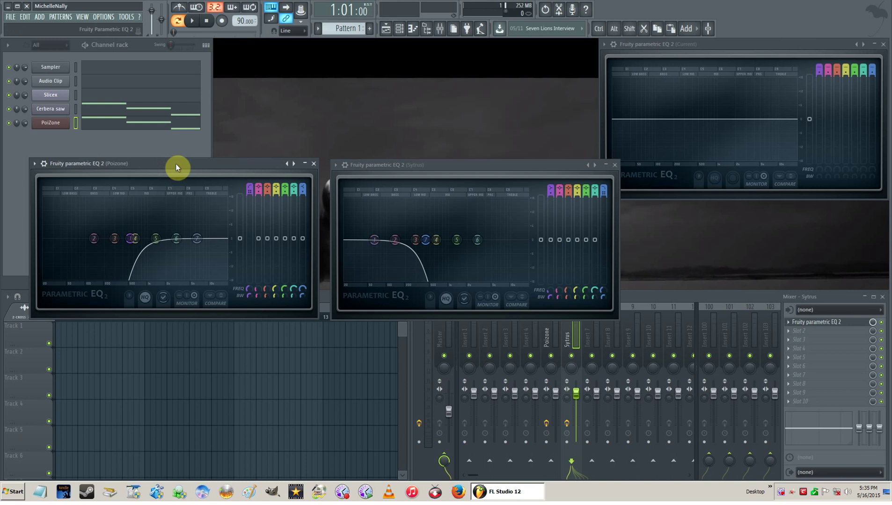
{"action": "left_click", "coordinate": [196, 26]}
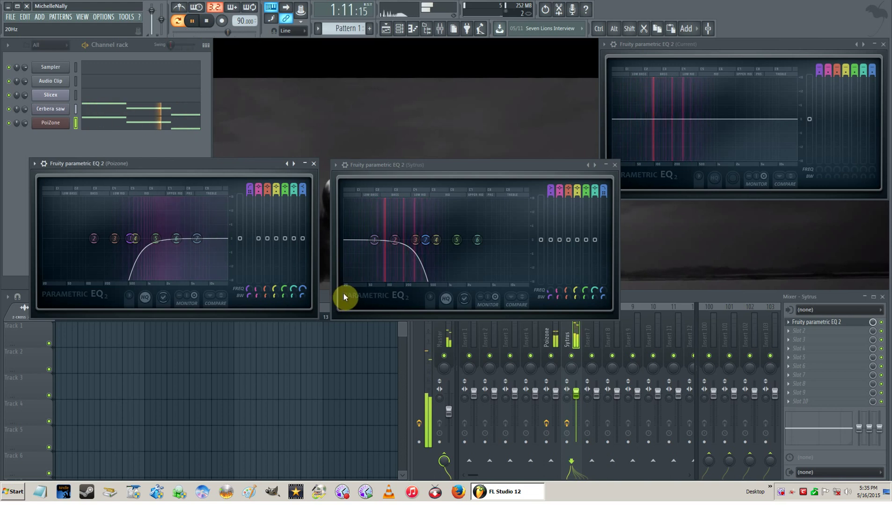
{"action": "left_click", "coordinate": [207, 21]}
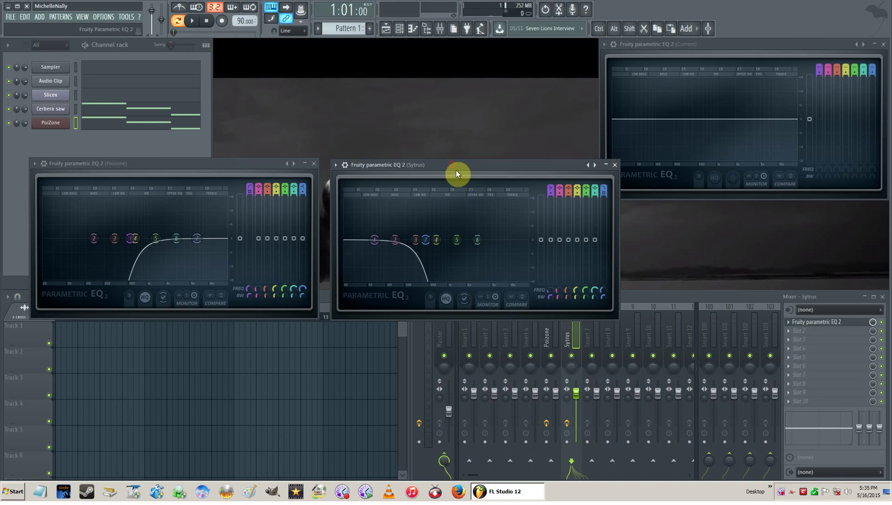
Step: Audition Pattern 1 with the Poizone track's EQ bypassed and re-enabled, check the Sytrus mixer track, and stop playback
{"action": "left_click", "coordinate": [634, 300]}
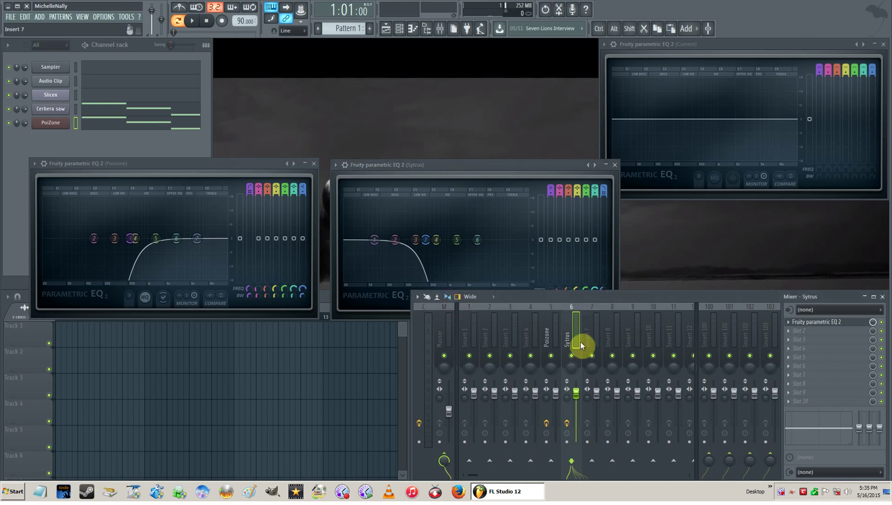
{"action": "left_click", "coordinate": [557, 332]}
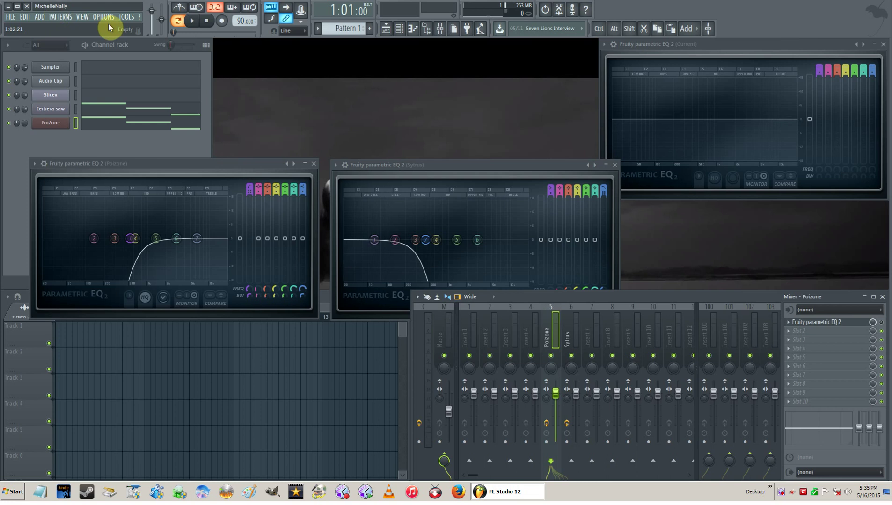
{"action": "left_click", "coordinate": [194, 23]}
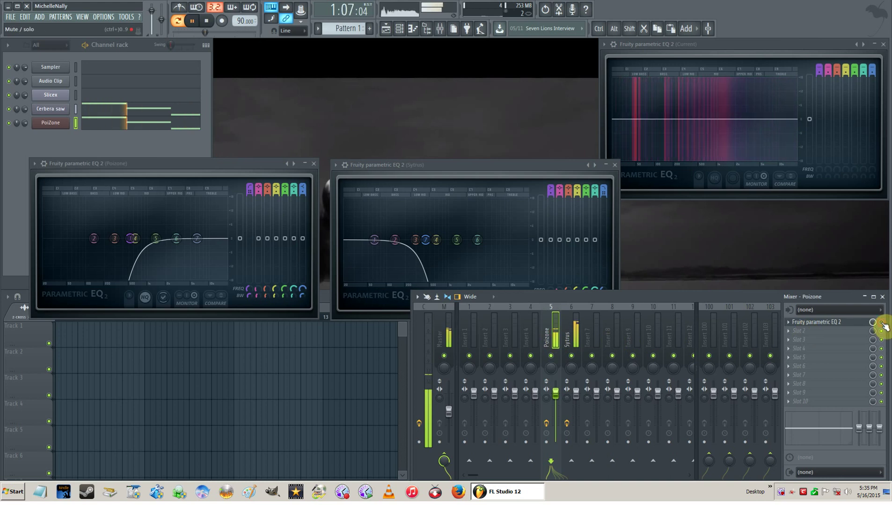
{"action": "left_click", "coordinate": [574, 327]}
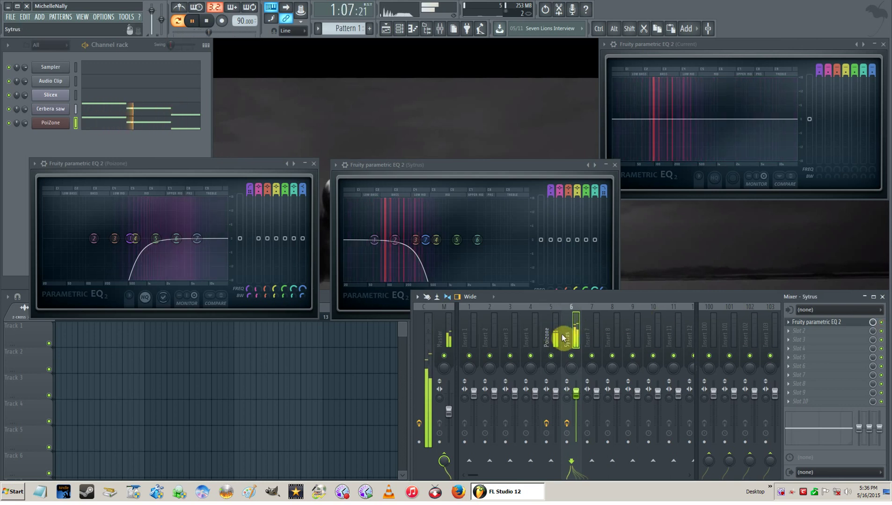
{"action": "left_click", "coordinate": [209, 22]}
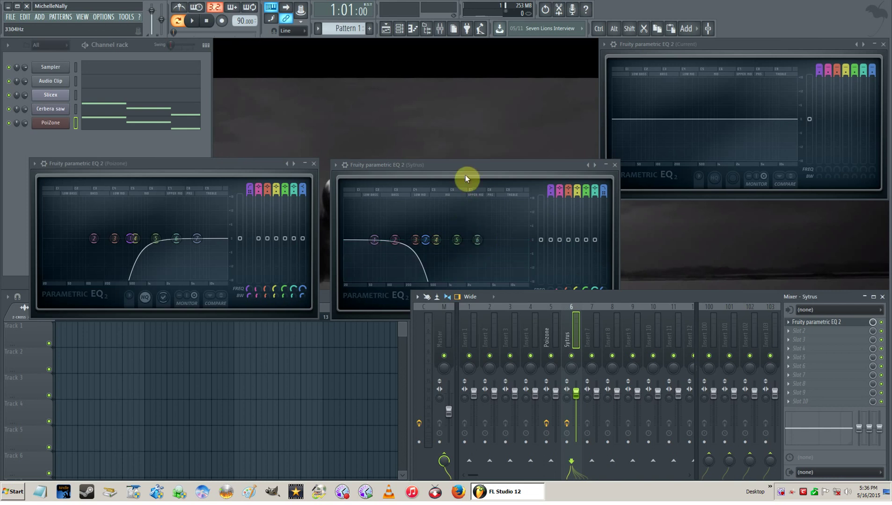
Step: Reposition the Poizone and Sytrus EQ windows next to each other with a small gap, clear of the channel list
{"action": "left_click_drag", "start_coordinate": [467, 165], "coordinate": [478, 132]}
{"action": "mouse_move", "coordinate": [155, 164]}
{"action": "left_mouse_down"}
{"action": "mouse_move", "coordinate": [176, 135]}
{"action": "mouse_move", "coordinate": [165, 149]}
{"action": "left_mouse_up"}
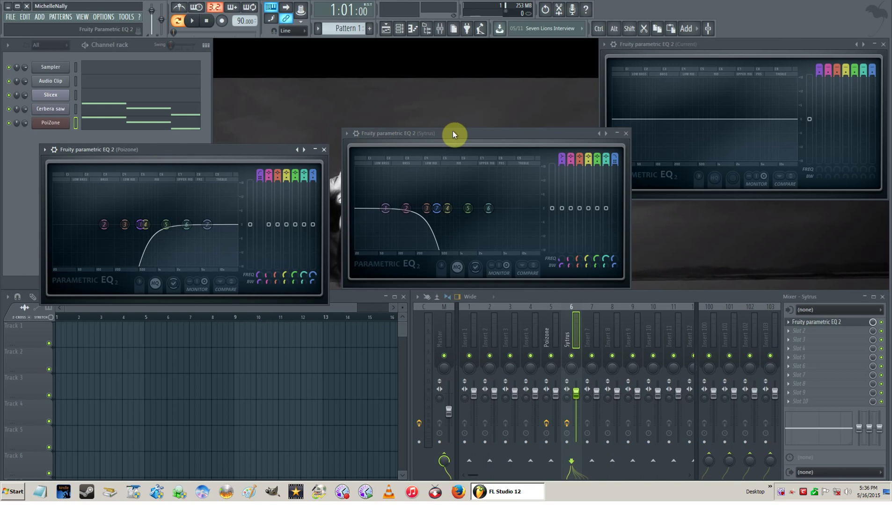
{"action": "left_click_drag", "start_coordinate": [472, 134], "coordinate": [460, 151]}
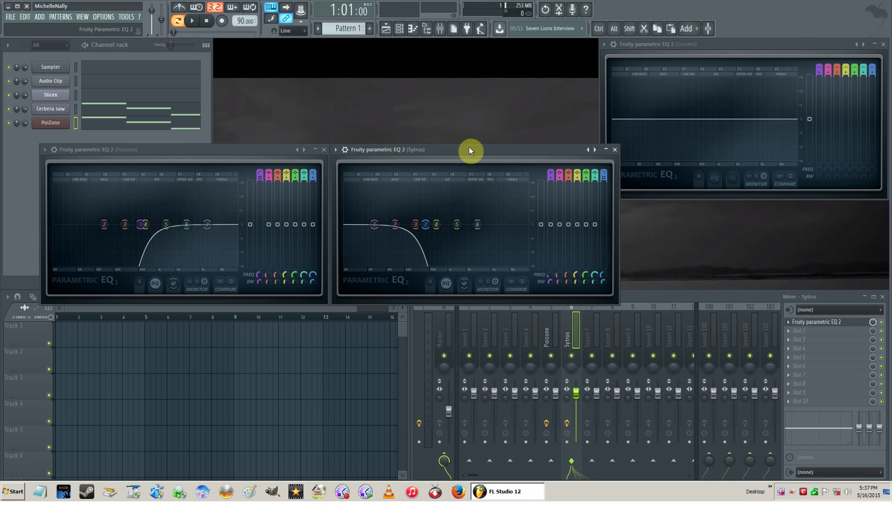
{"action": "left_click_drag", "start_coordinate": [470, 149], "coordinate": [505, 132]}
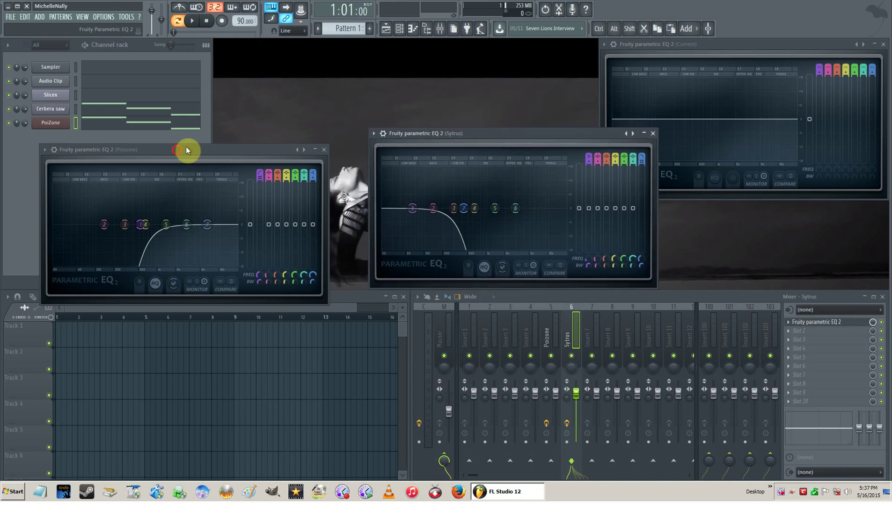
{"action": "left_click_drag", "start_coordinate": [186, 147], "coordinate": [212, 153]}
{"action": "left_click_drag", "start_coordinate": [438, 139], "coordinate": [460, 165]}
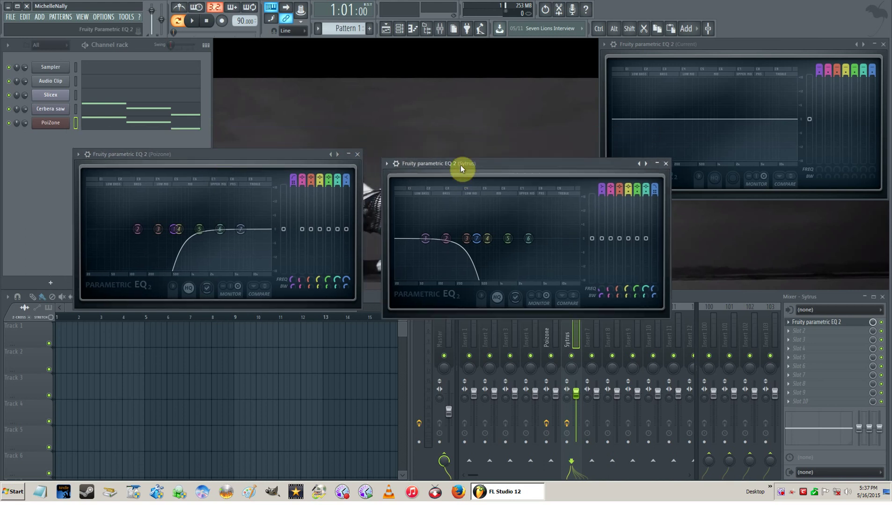
{"action": "left_click", "coordinate": [220, 152]}
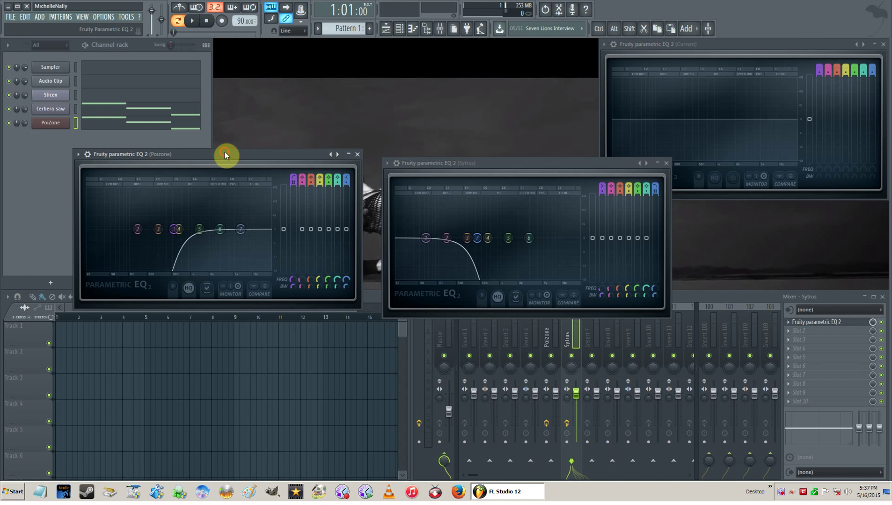
Step: Reset the Sytrus and Poizone EQs to their flat default settings
{"action": "right_click", "coordinate": [642, 165]}
{"action": "left_click", "coordinate": [649, 171]}
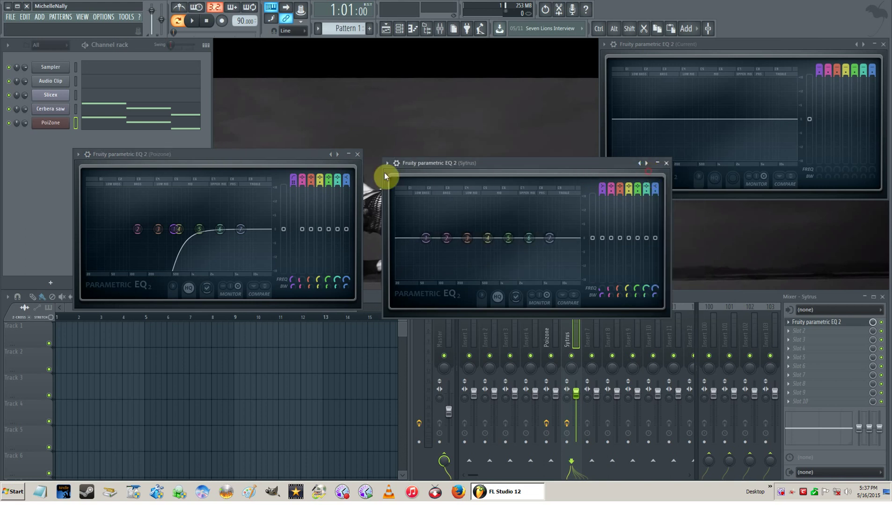
{"action": "right_click", "coordinate": [334, 159]}
{"action": "left_click", "coordinate": [337, 168]}
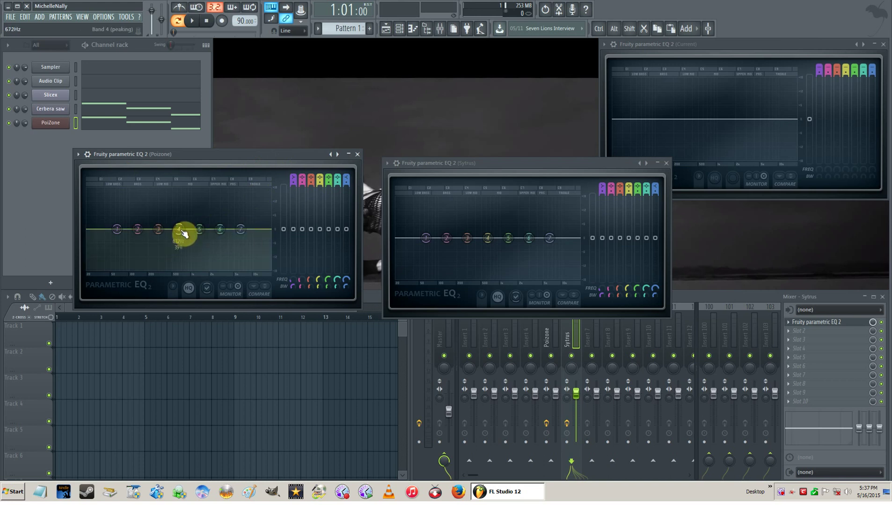
Step: Pull band 4 of the Poizone EQ down into a deep cut and make band 4 of the Sytrus EQ a band-pass filter
{"action": "left_click_drag", "start_coordinate": [183, 240], "coordinate": [181, 272]}
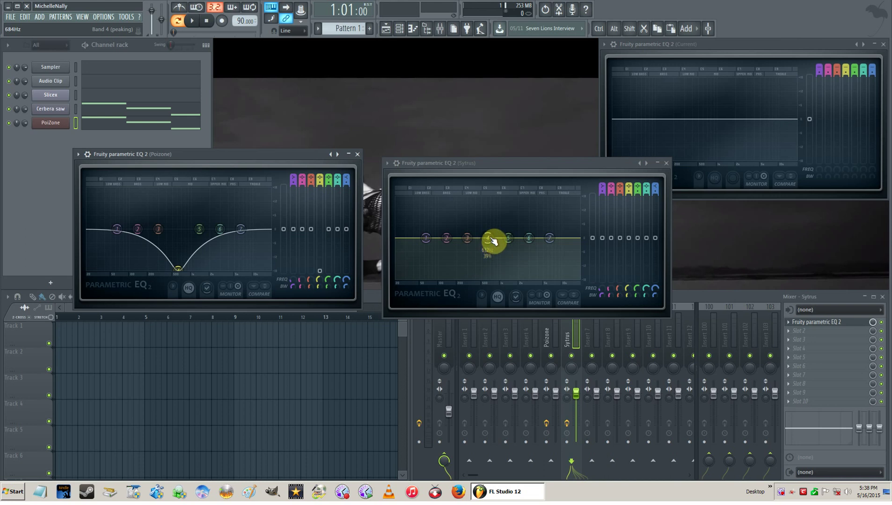
{"action": "left_click", "coordinate": [543, 281]}
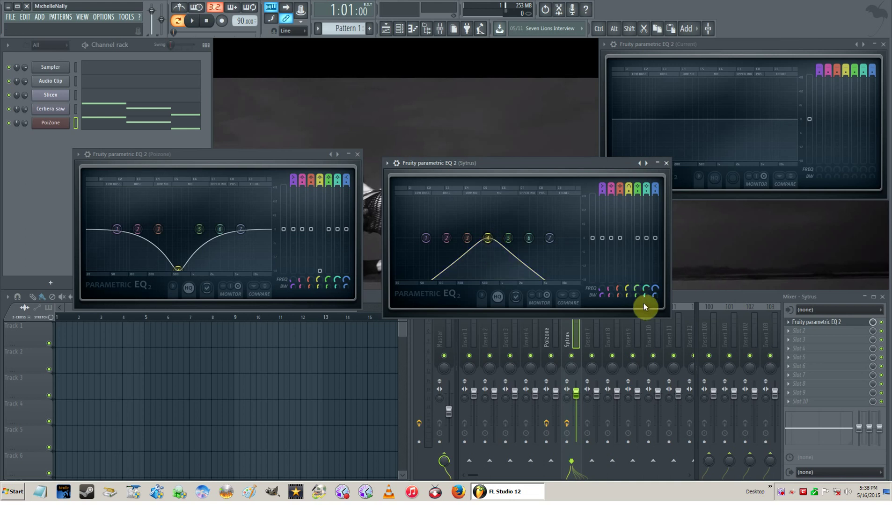
Step: Narrow the band-pass on band 4 of the Sytrus EQ and align its window beside the Poizone EQ for playback of Pattern 1
{"action": "left_click_drag", "start_coordinate": [629, 294], "coordinate": [629, 299]}
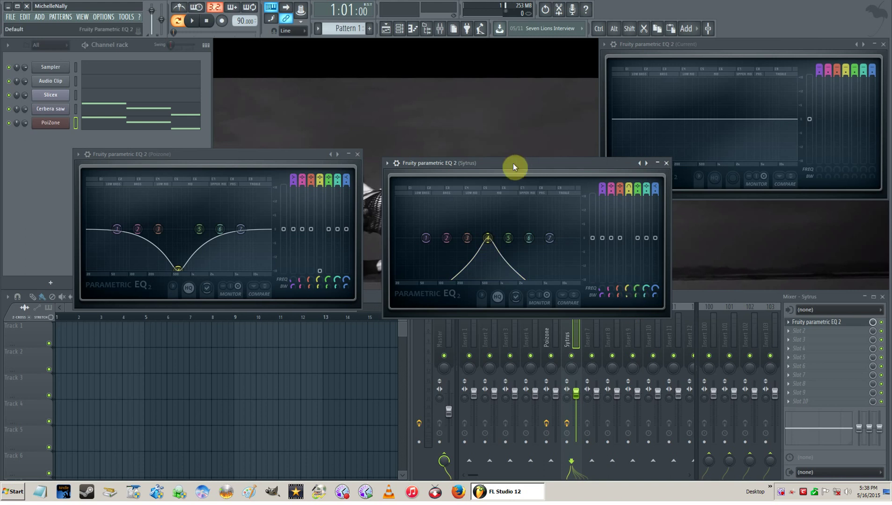
{"action": "left_click_drag", "start_coordinate": [511, 163], "coordinate": [492, 160]}
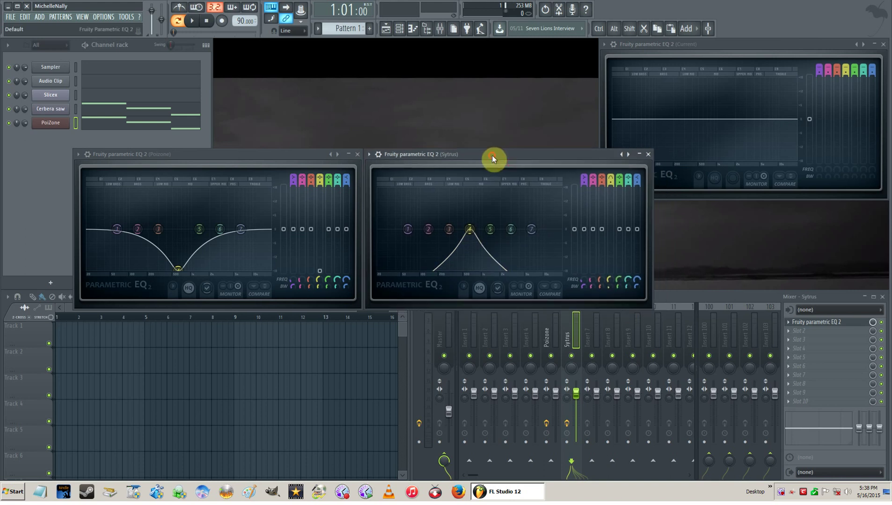
{"action": "left_click", "coordinate": [196, 22]}
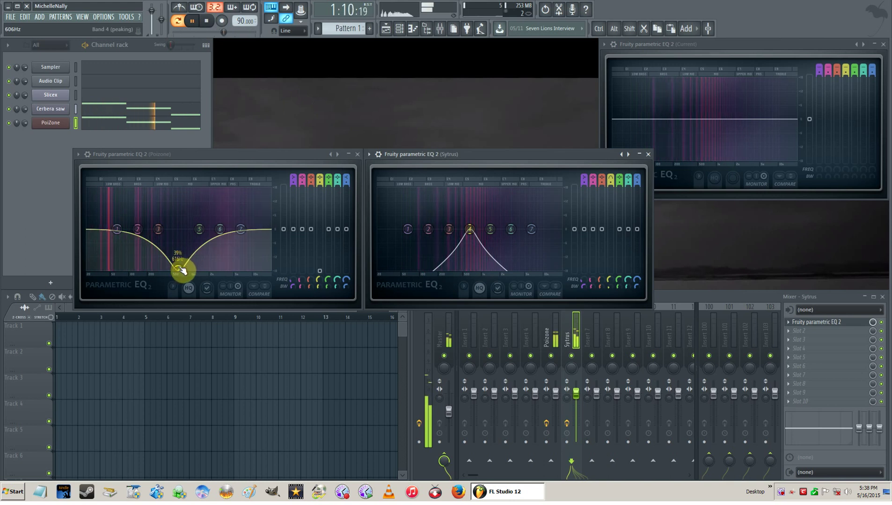
Step: Reset the Sytrus EQ to the Default preset and pull its band 4 down into a deep cut
{"action": "right_click", "coordinate": [622, 154]}
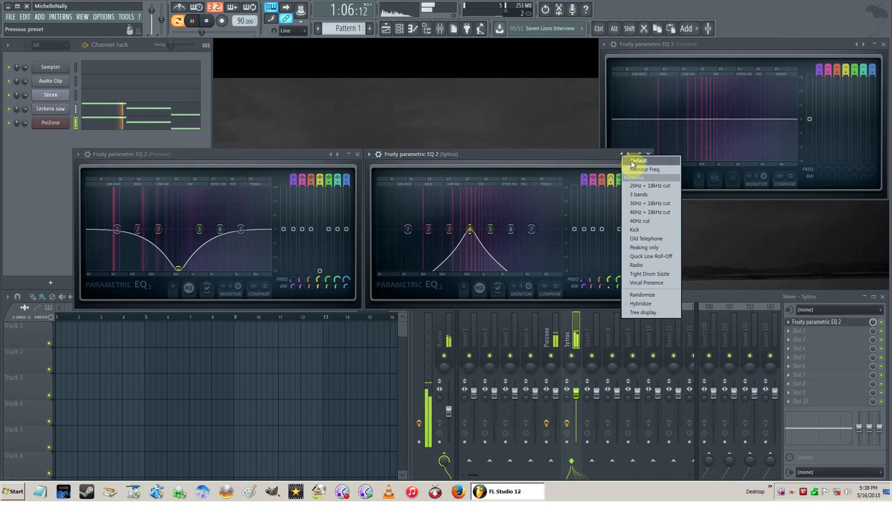
{"action": "left_click", "coordinate": [632, 161]}
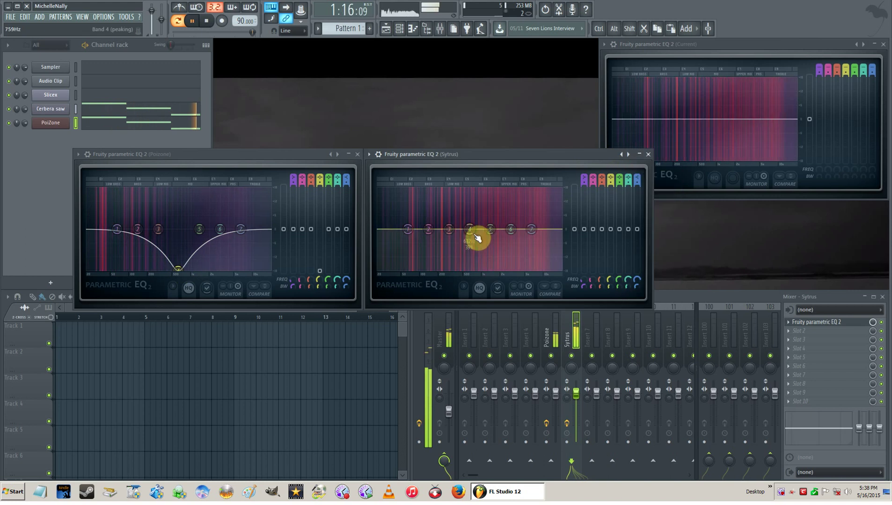
{"action": "left_click_drag", "start_coordinate": [477, 239], "coordinate": [470, 274]}
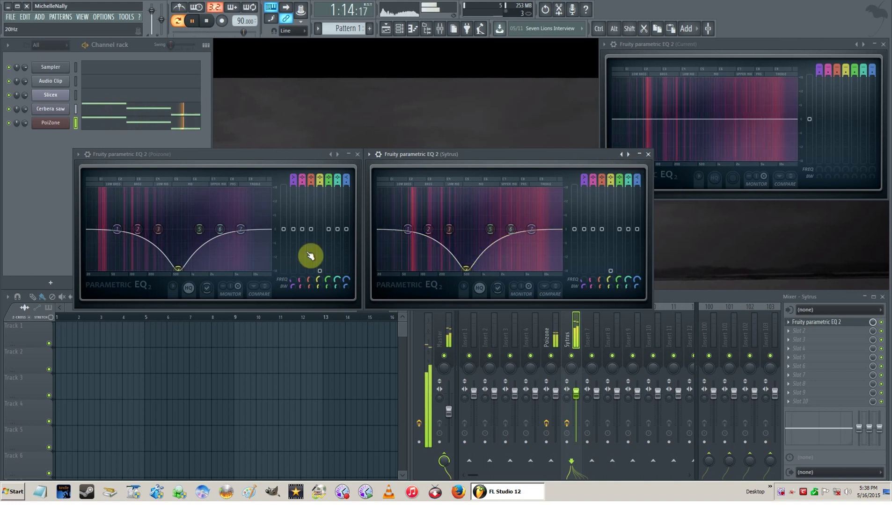
Step: Reset the level of band 4 in the Poizone EQ and turn the band into a narrowed band-pass filter
{"action": "left_click", "coordinate": [179, 269]}
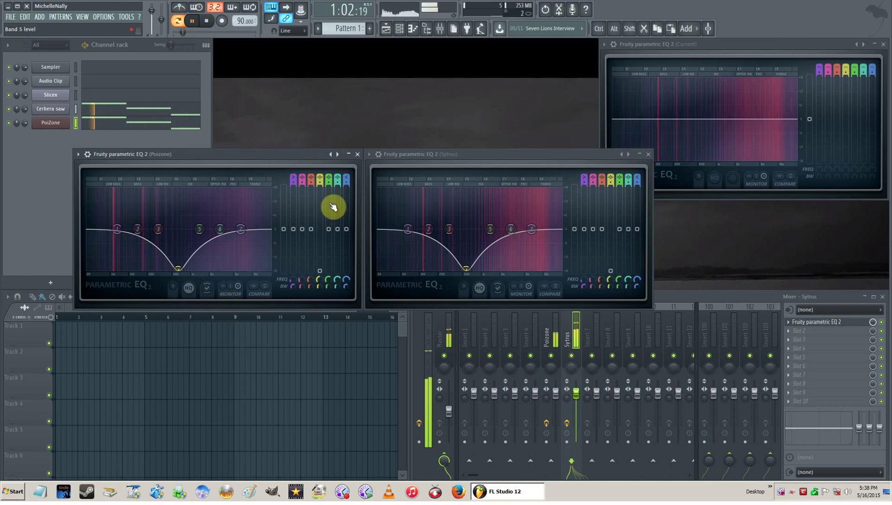
{"action": "right_click", "coordinate": [318, 270]}
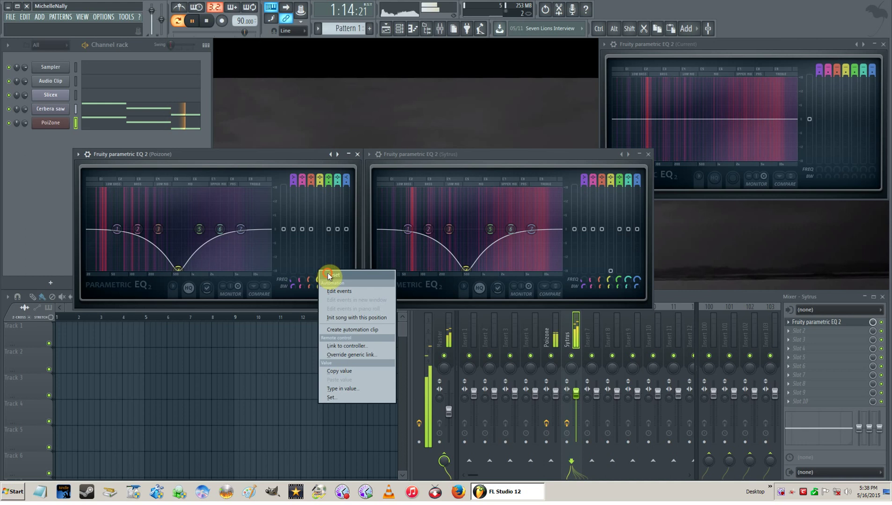
{"action": "left_click", "coordinate": [328, 275]}
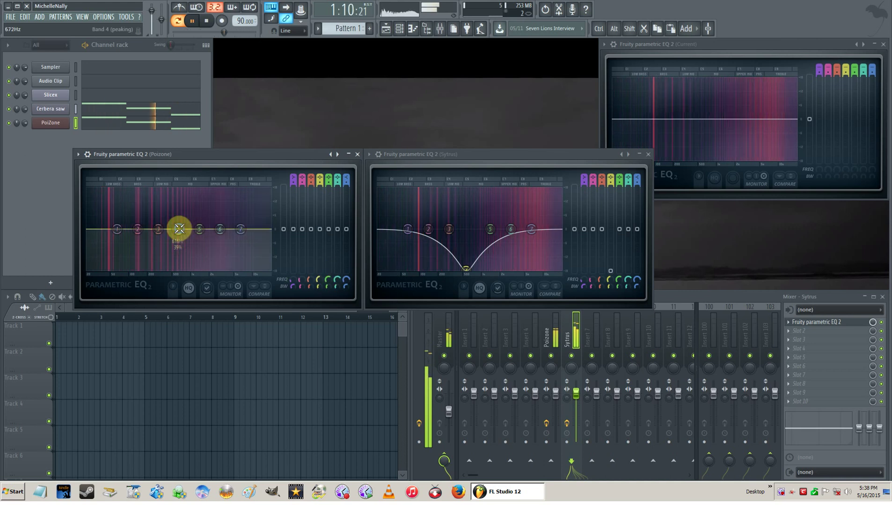
{"action": "left_click", "coordinate": [229, 274]}
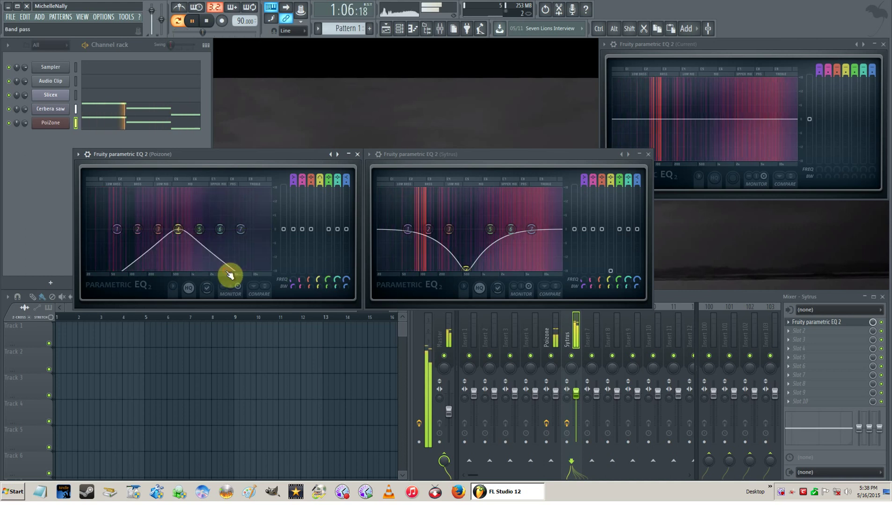
{"action": "left_click_drag", "start_coordinate": [319, 287], "coordinate": [320, 298]}
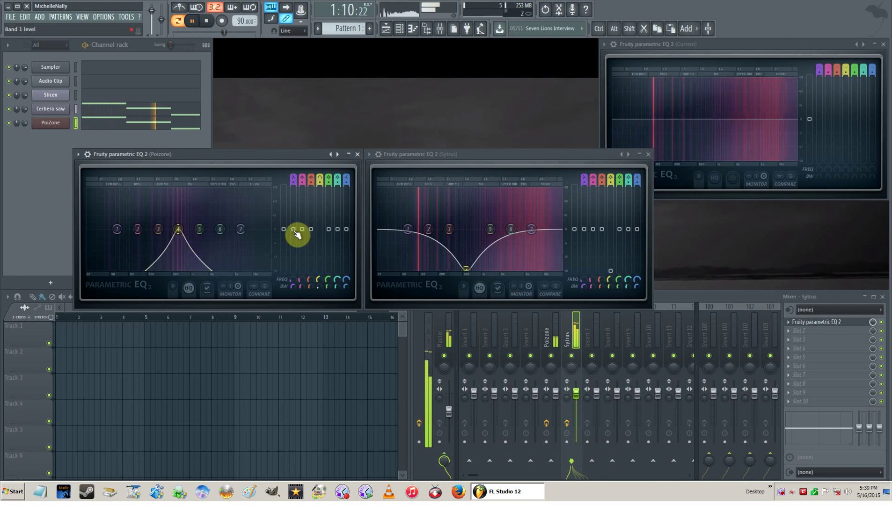
Step: Raise the Poizone EQ's main level and make band 4 of the Sytrus EQ a band-stop filter, ending with playback stopped
{"action": "left_click_drag", "start_coordinate": [283, 229], "coordinate": [283, 205]}
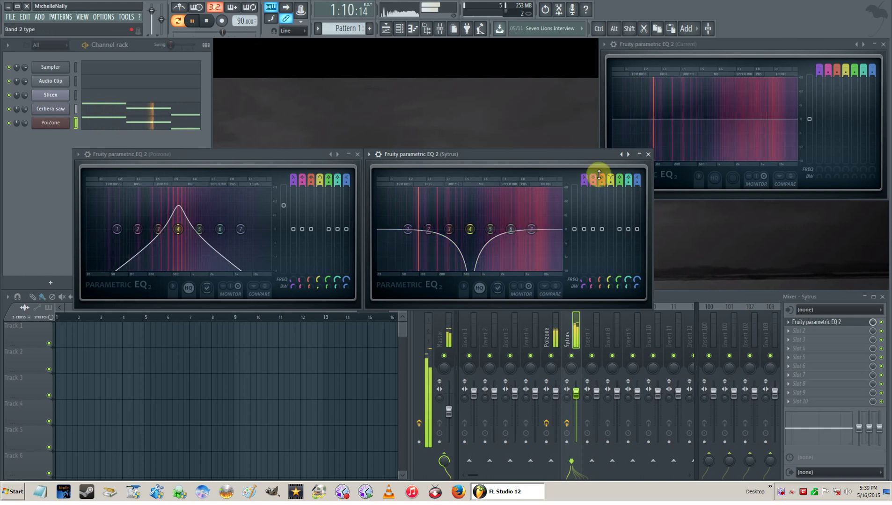
{"action": "left_click", "coordinate": [208, 22]}
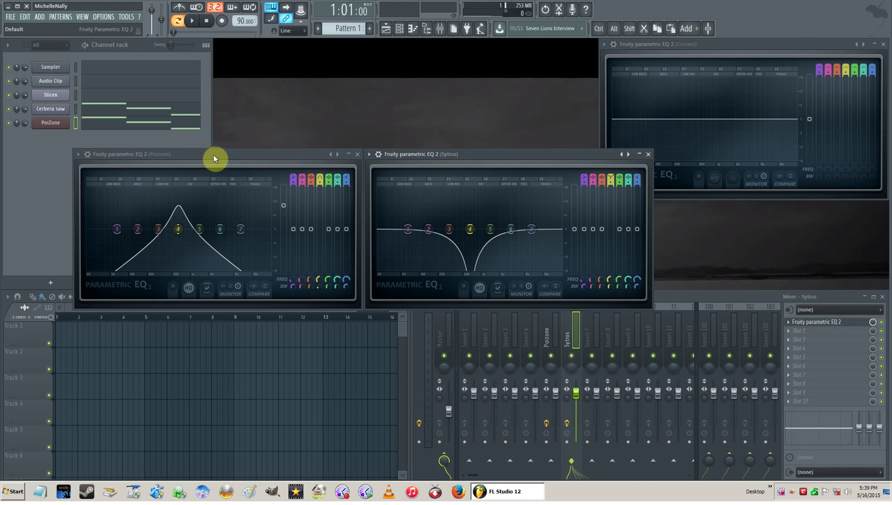
{"action": "mouse_move", "coordinate": [215, 155]}
{"action": "left_mouse_down"}
{"action": "mouse_move", "coordinate": [218, 131]}
{"action": "mouse_move", "coordinate": [209, 150]}
{"action": "mouse_move", "coordinate": [218, 157]}
{"action": "left_mouse_up"}
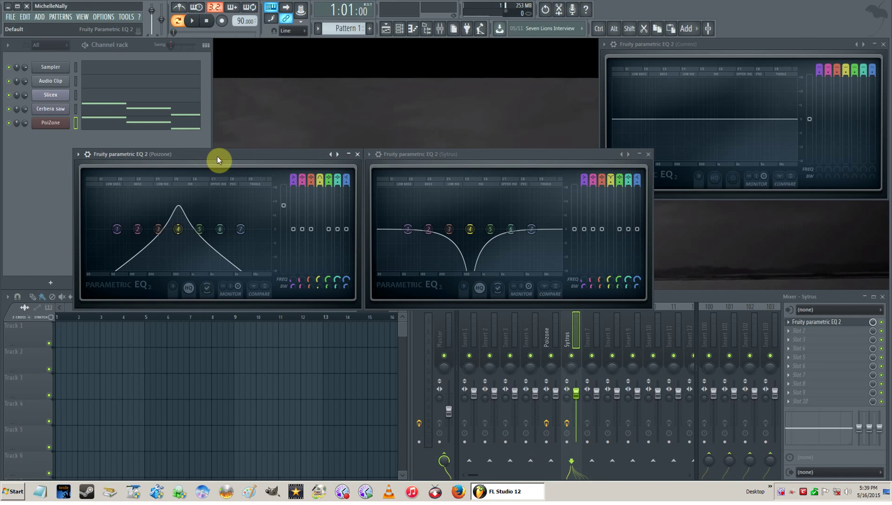